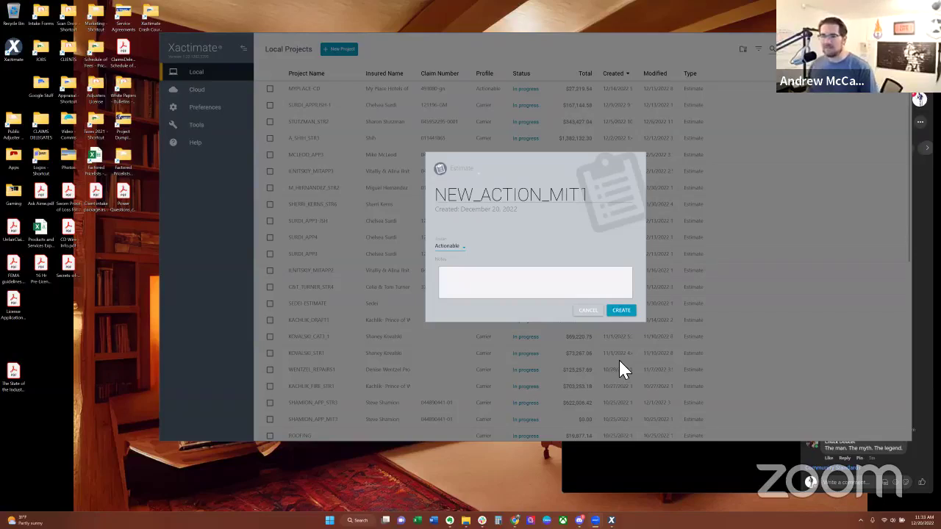
Step: Create the NEW_ACTION_MIT1 estimate, keeping Actionable as the carrier profile
left_click(540, 297)
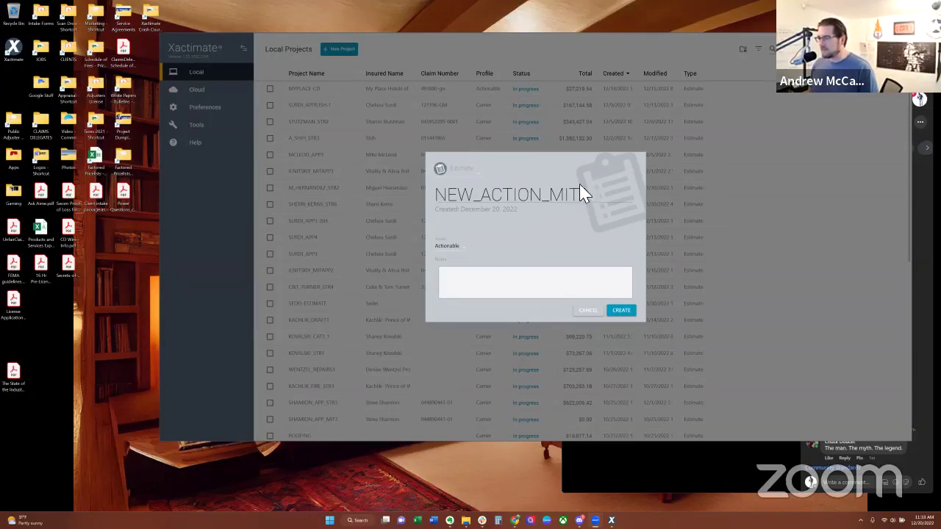
left_click(463, 254)
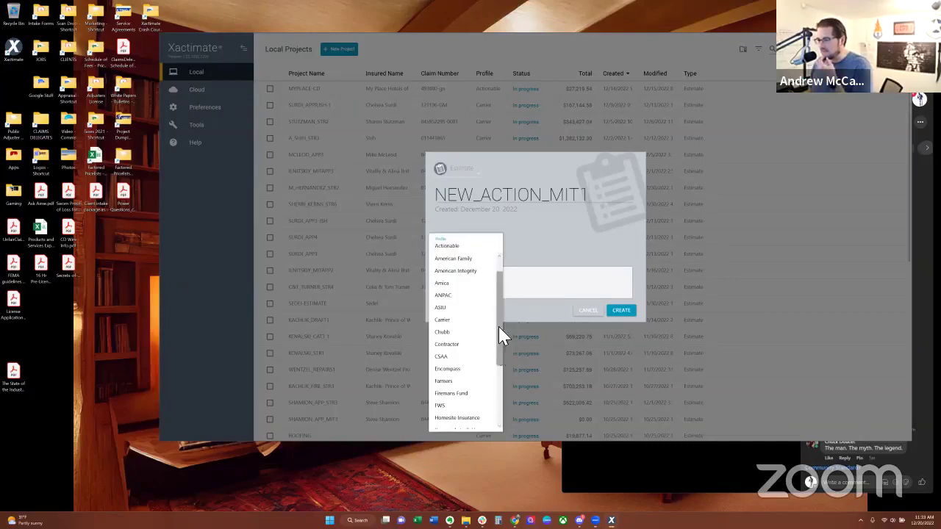
left_click_drag(500, 335, 497, 399)
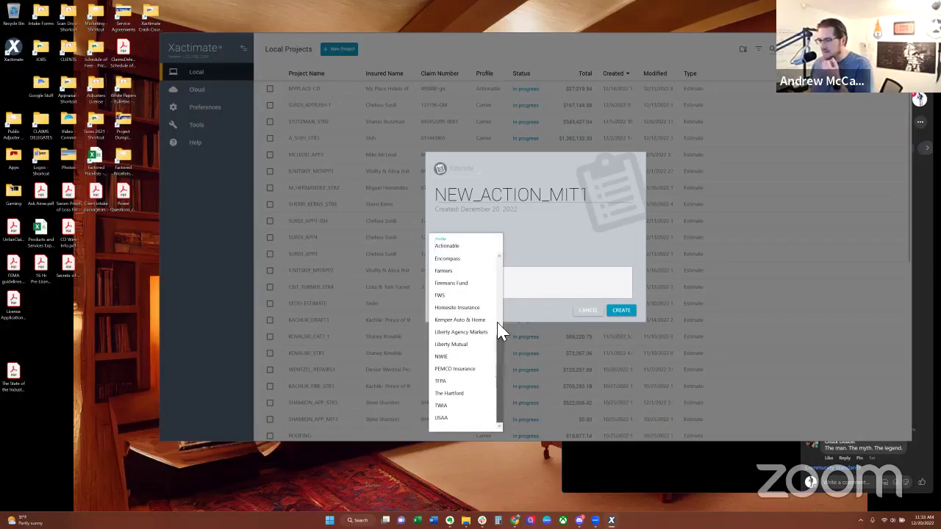
left_click_drag(497, 333, 506, 276)
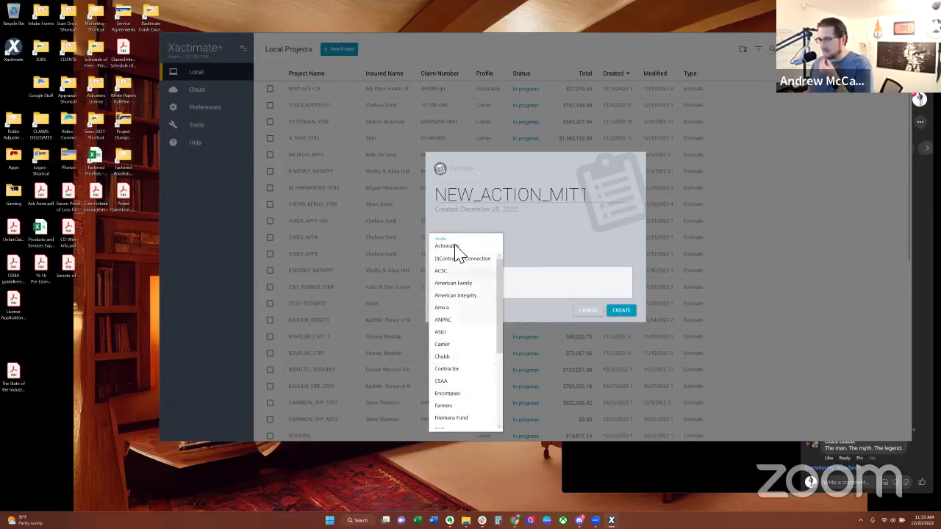
left_click(573, 240)
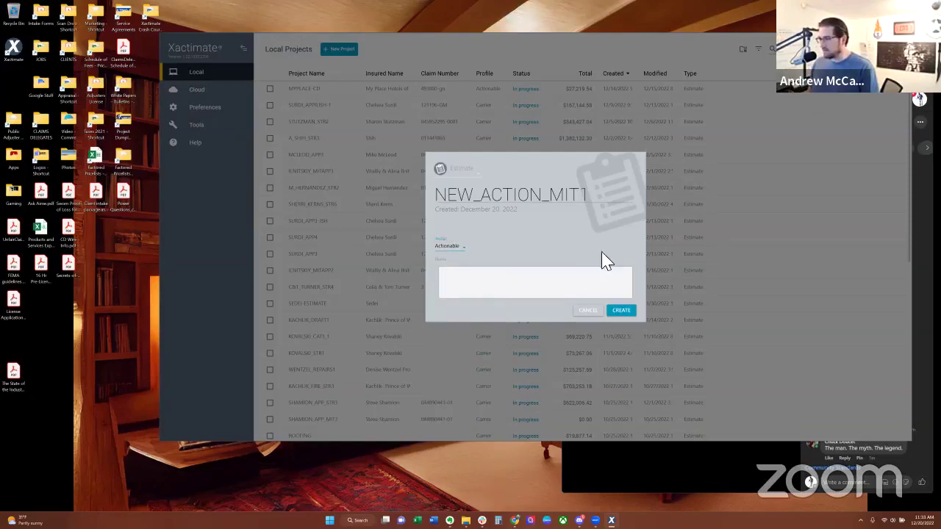
left_click(623, 307)
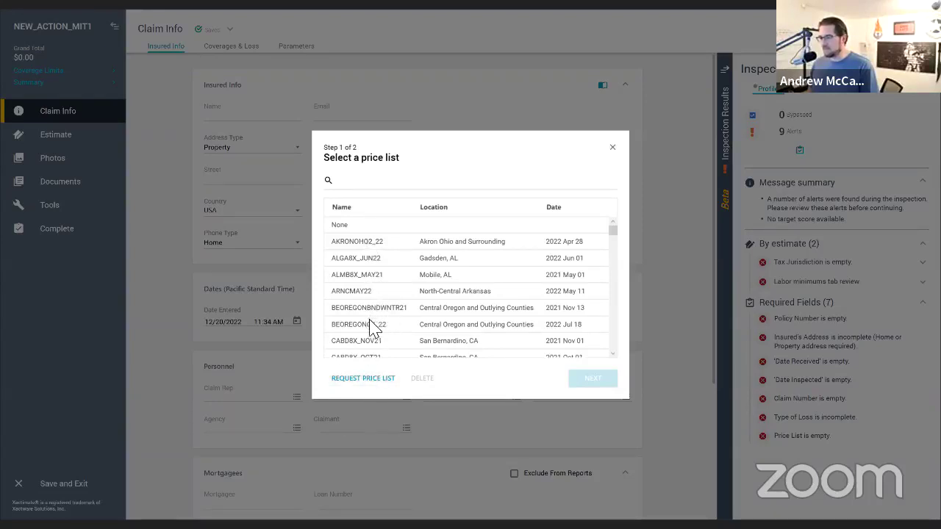
Step: Pick the BEOREGONQ3_22 price list and the 0% None tax jurisdiction
left_click(366, 329)
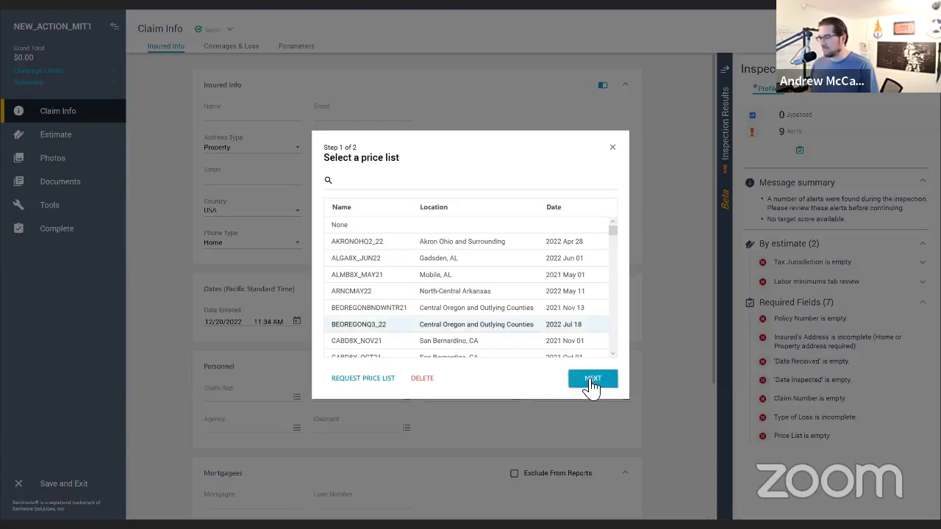
left_click(588, 380)
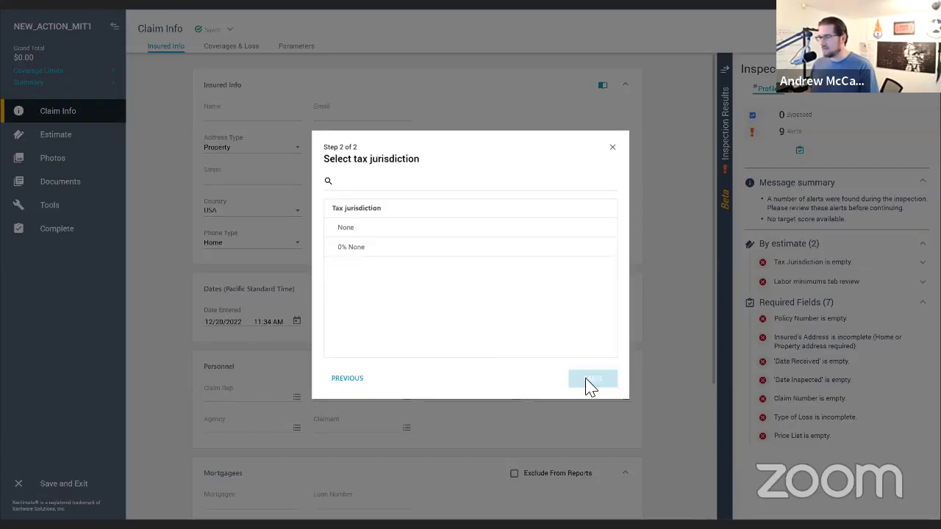
left_click(405, 250)
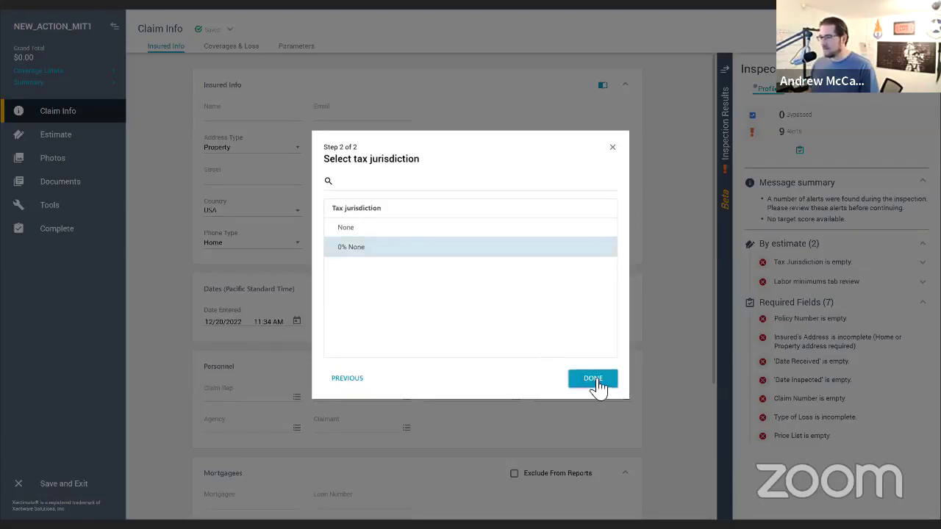
left_click(593, 380)
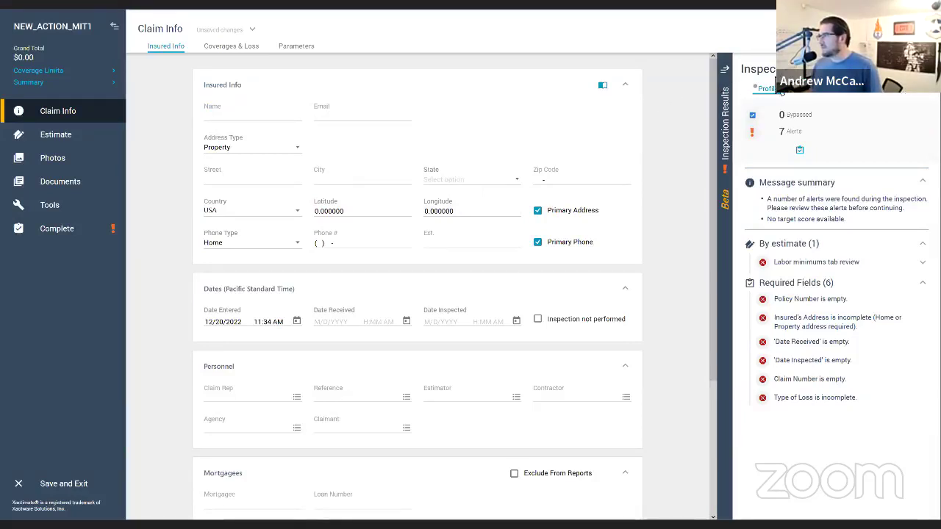
Step: Collapse the required-field alerts and enter the insured's name and e-mail address
left_click(725, 69)
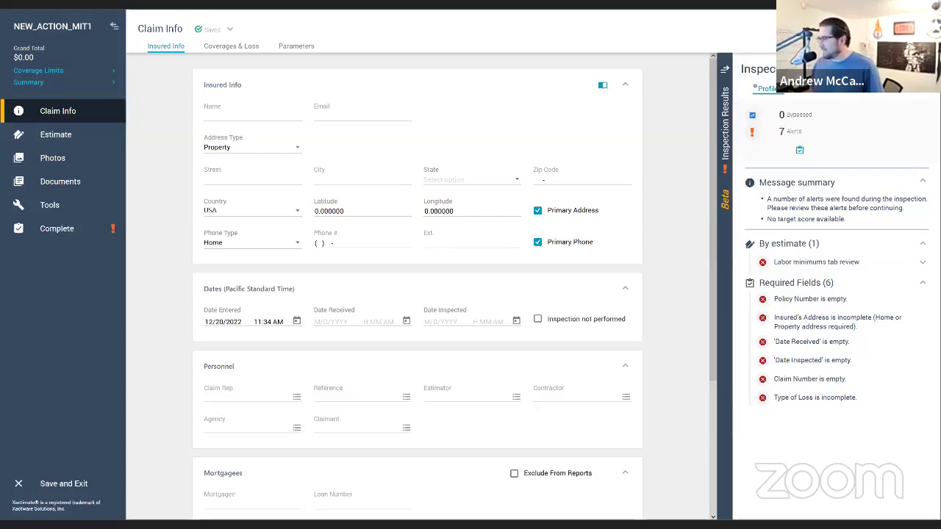
left_click(922, 283)
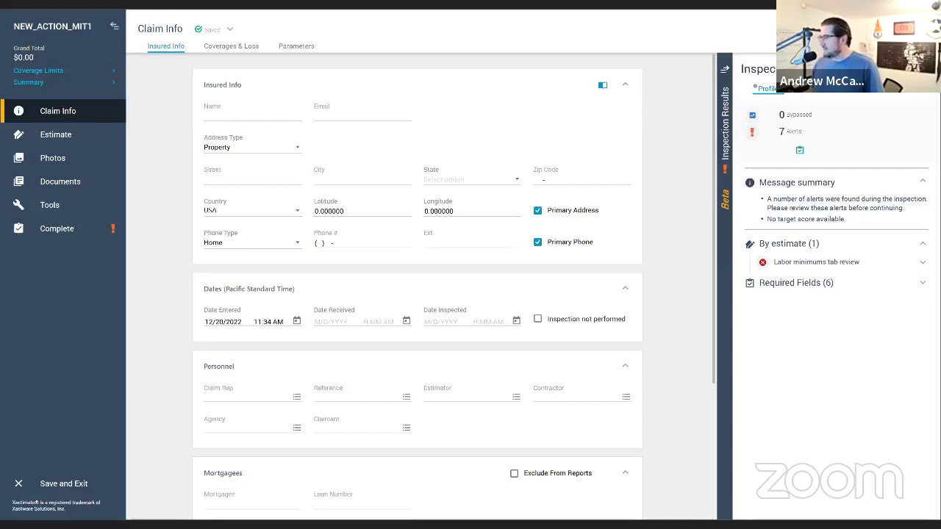
left_click(252, 116)
type("Mc")
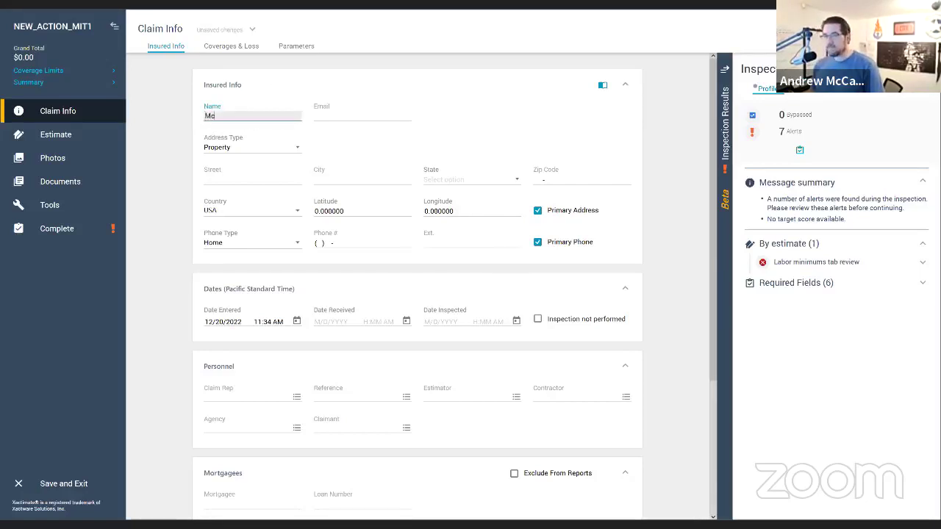
type("Cabe")
key("Tab")
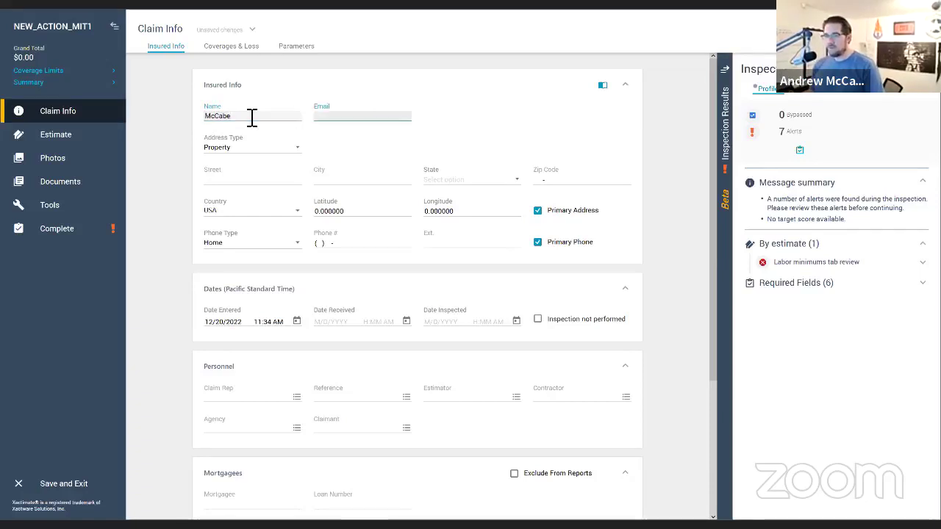
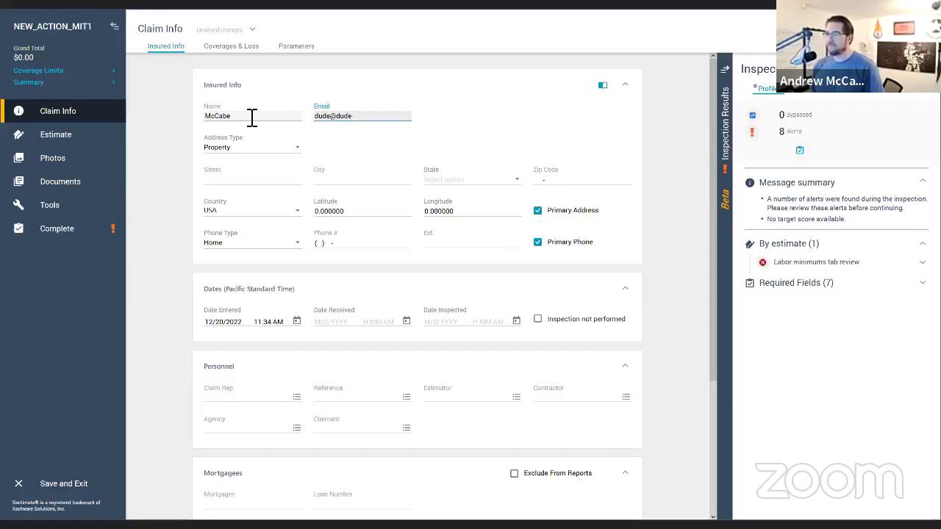
Step: Fill in the insured's street address, city, state and zip code
key("Tab")
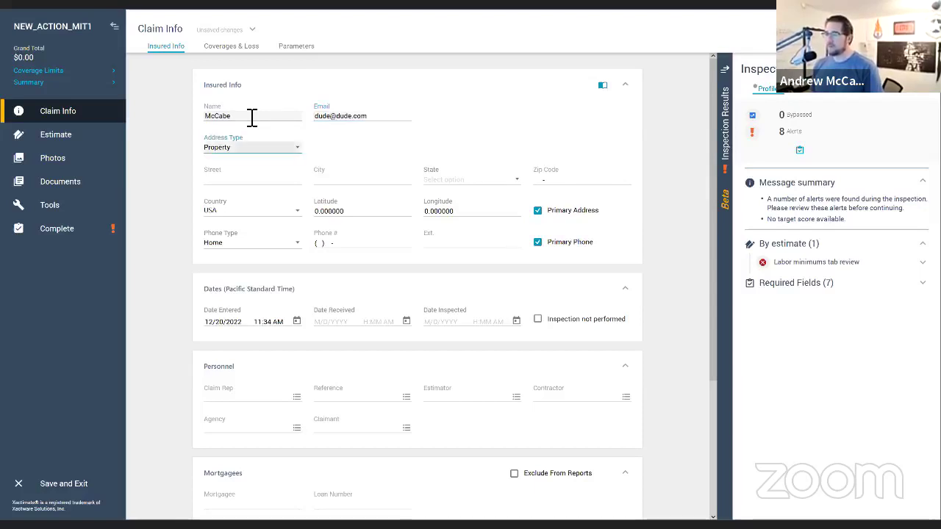
key("Tab")
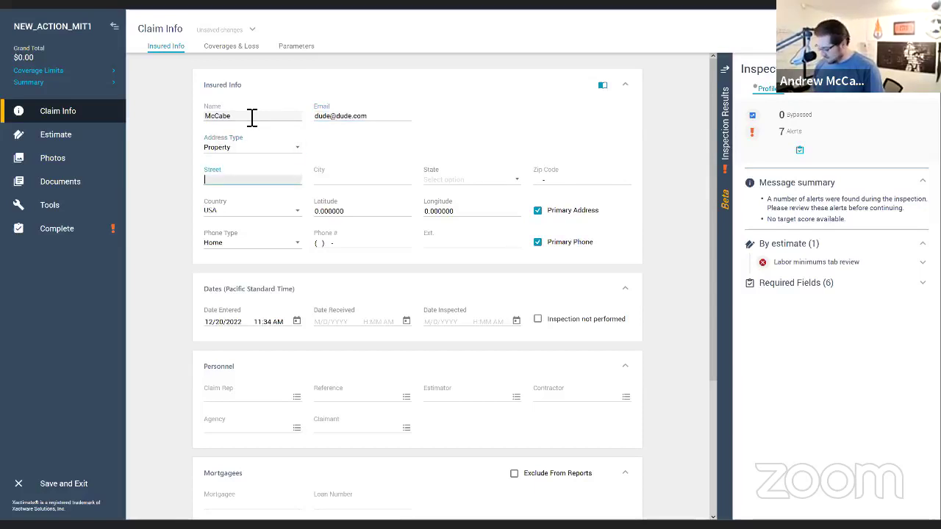
type("12")
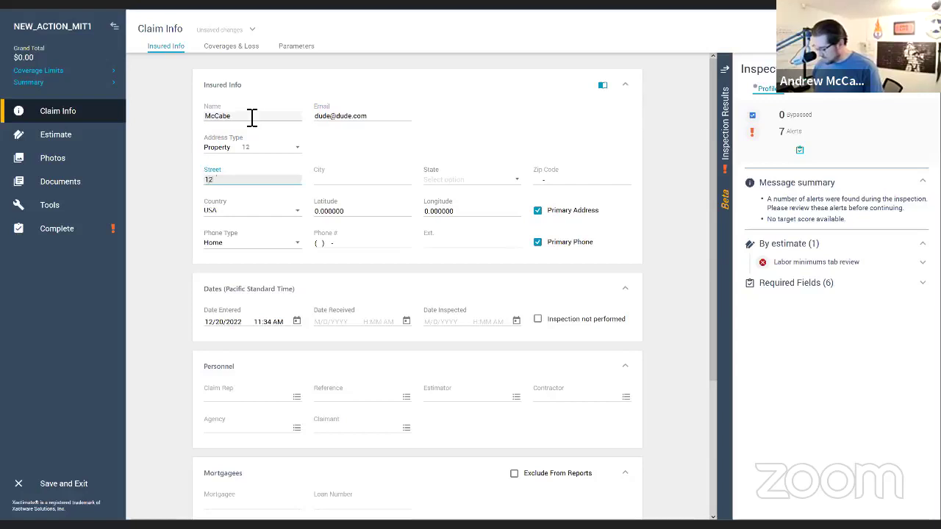
type("34 Main S")
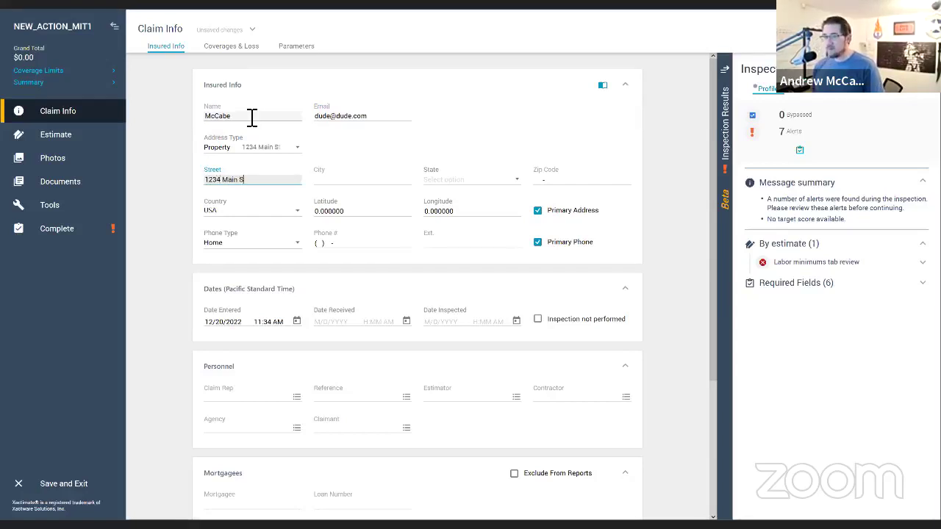
type("t")
key("Tab")
type("Bend")
key("Tab")
type("Oregon")
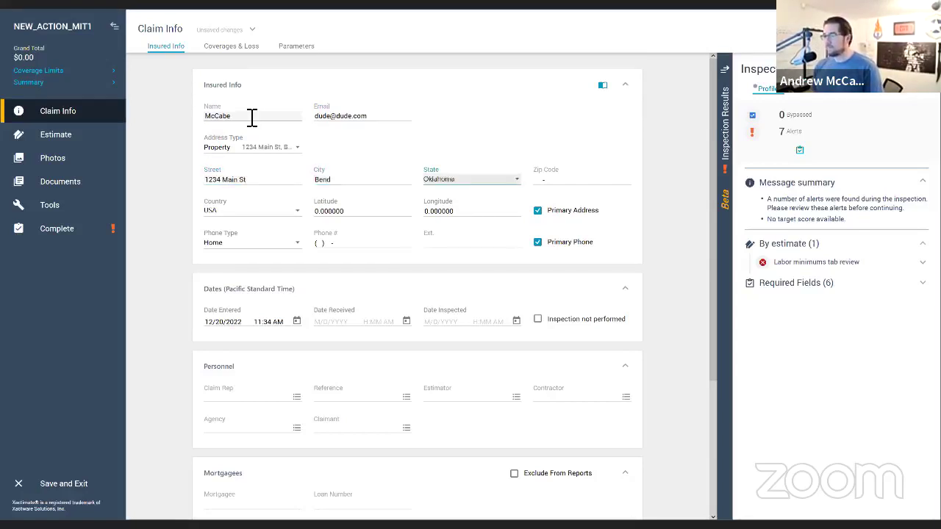
key("Tab")
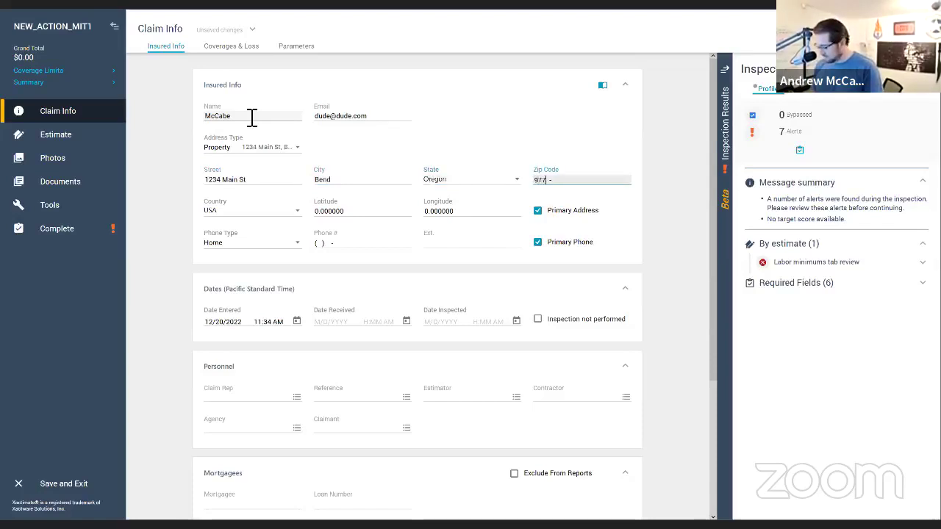
key("Tab")
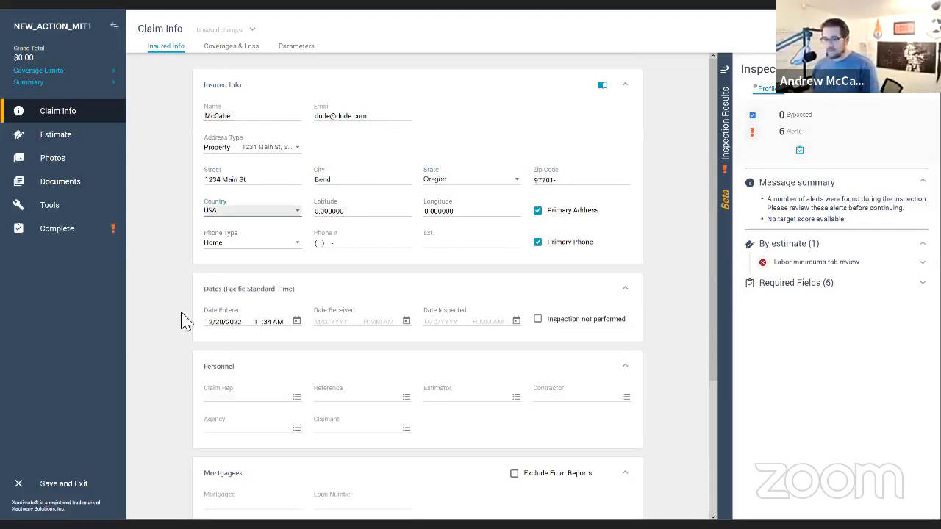
Step: Collapse the Loss Payees and Mortgagees sections, then go to Coverages & Loss
scroll(320, 460, "down", 3)
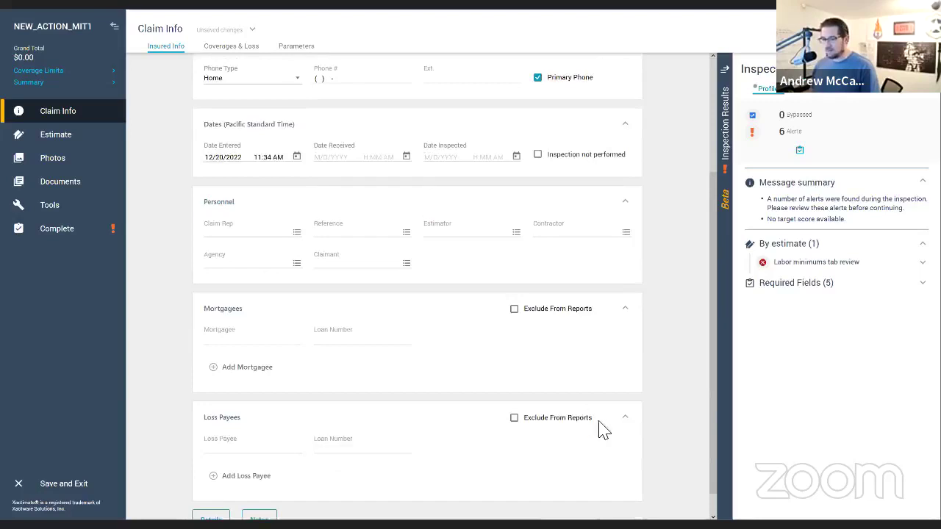
left_click(625, 418)
left_click(625, 349)
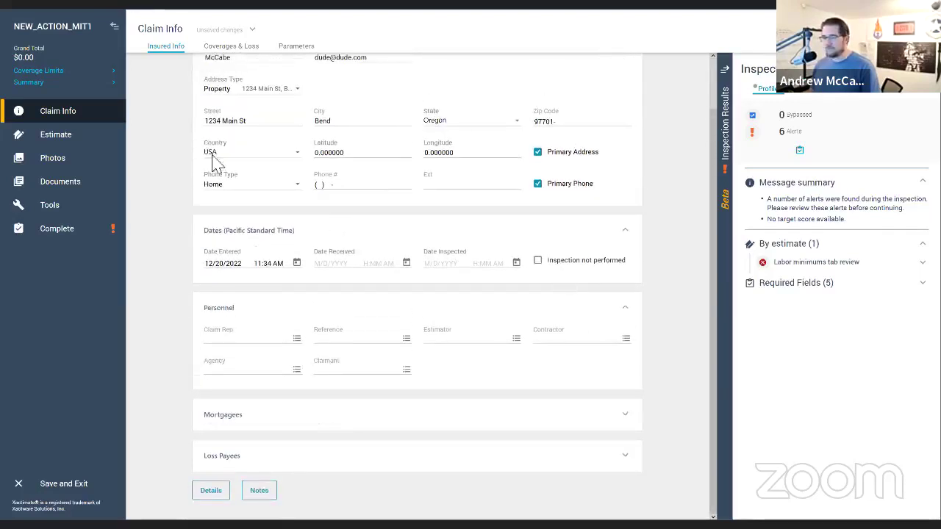
left_click(254, 55)
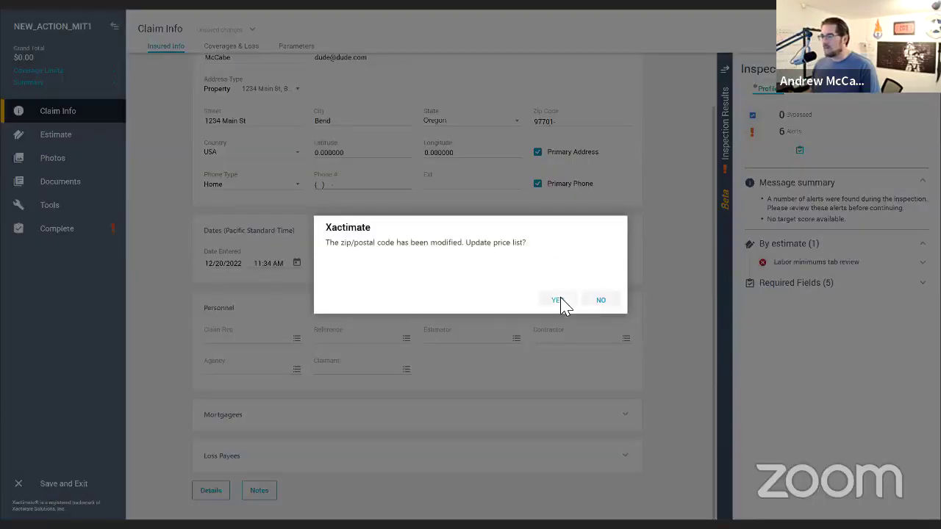
Step: Accept the price-list update, turn off coverage limits, and choose ORBE8X_DEC22 for Bend, OR
left_click(559, 299)
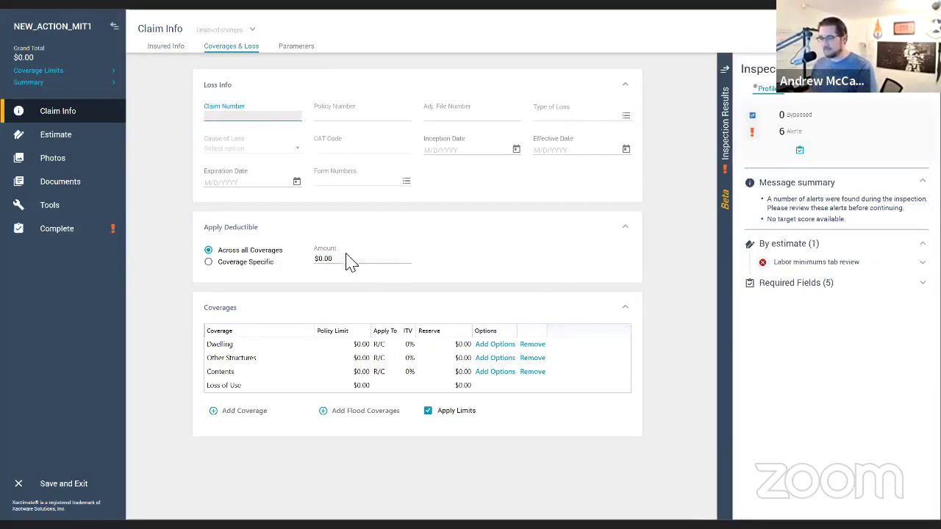
left_click(429, 412)
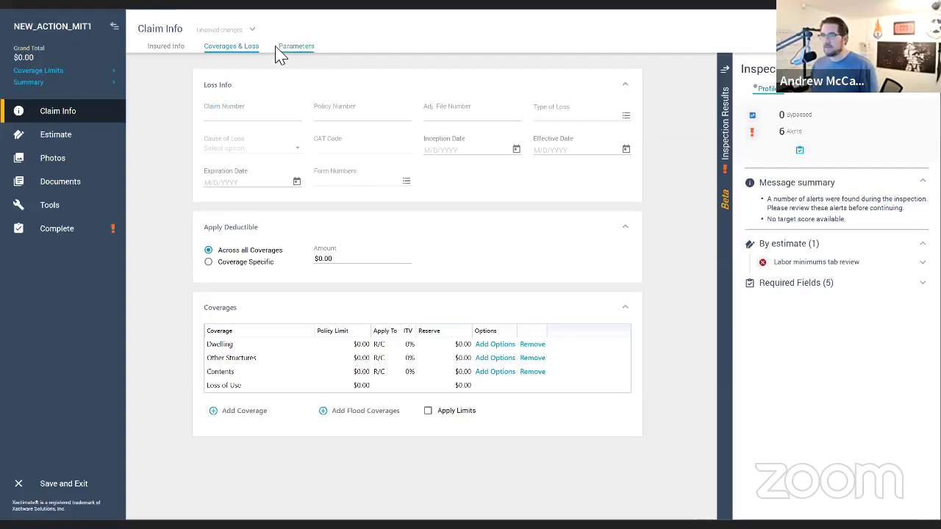
left_click(301, 49)
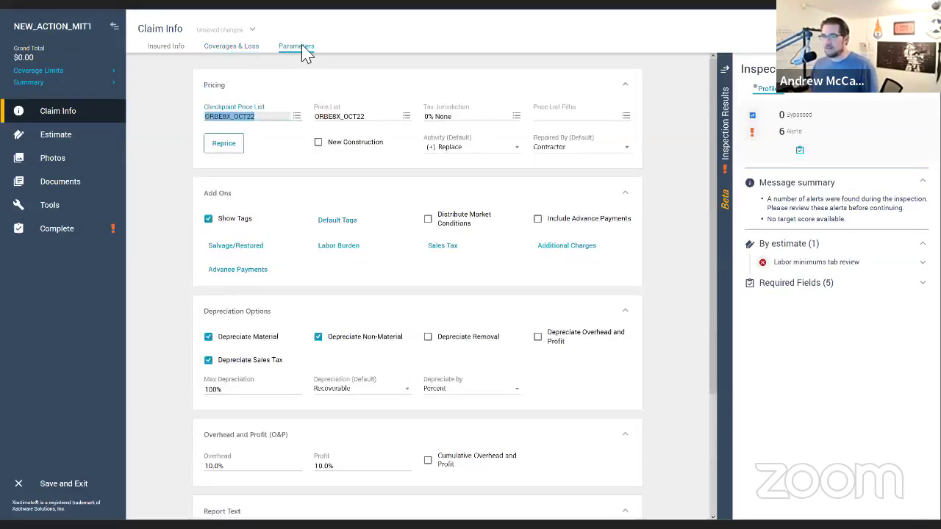
left_click(388, 119)
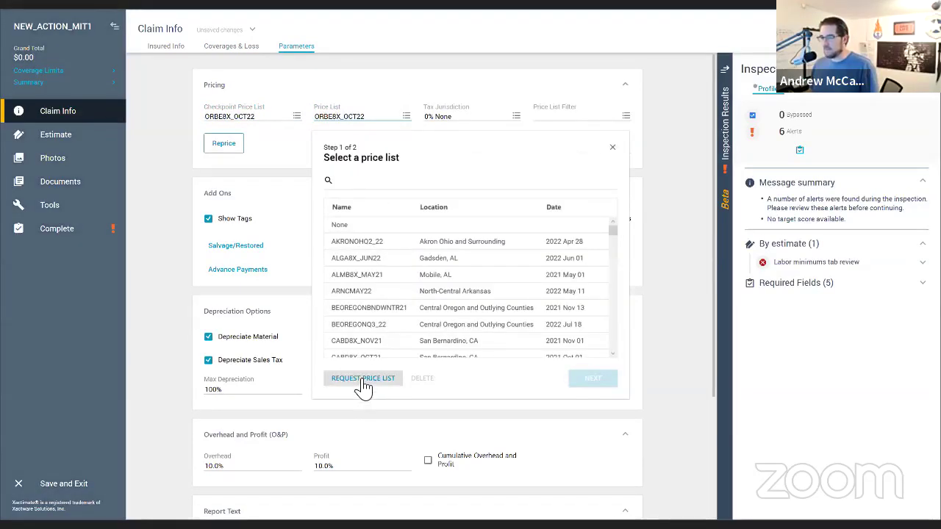
left_click(363, 380)
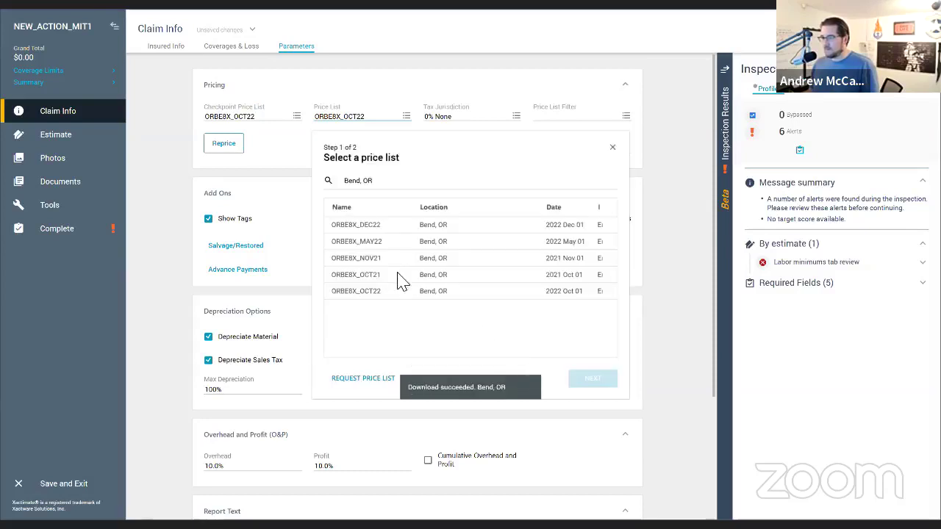
left_click(366, 231)
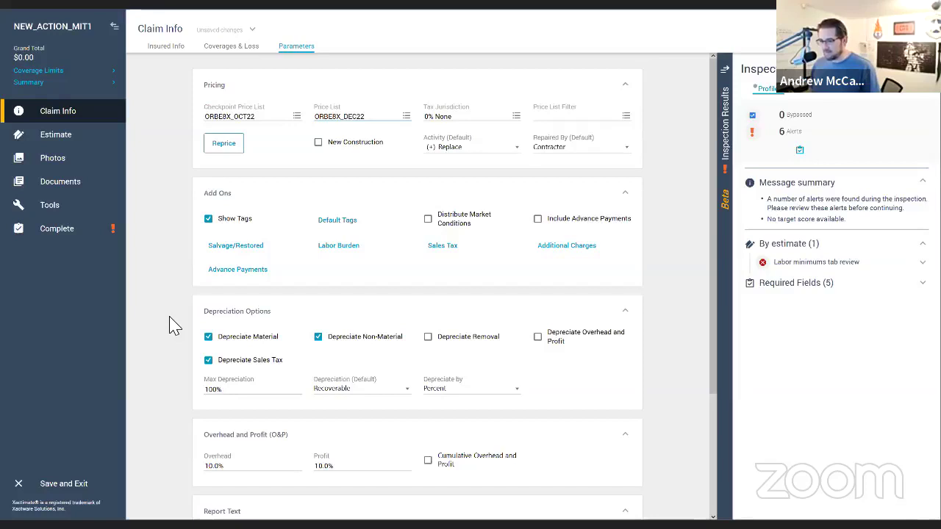
scroll(177, 331, "down", 3)
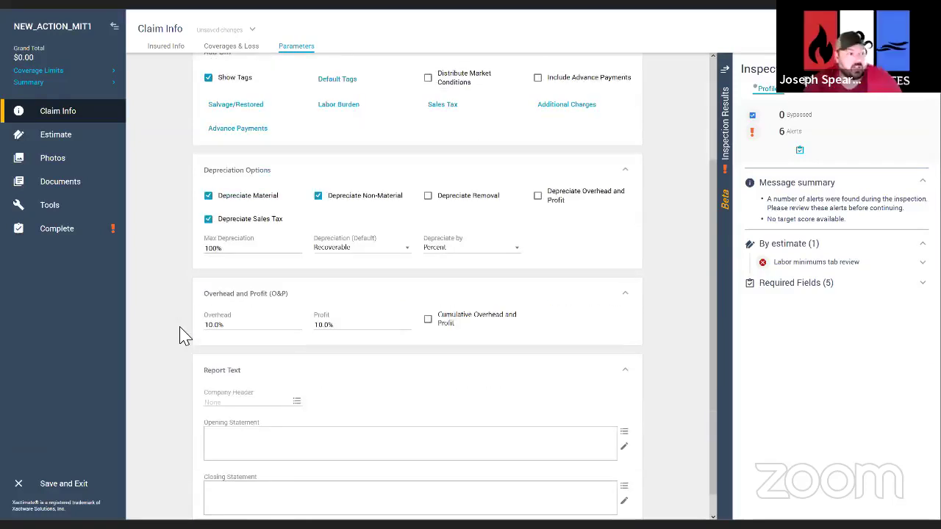
scroll(184, 337, "up", 3)
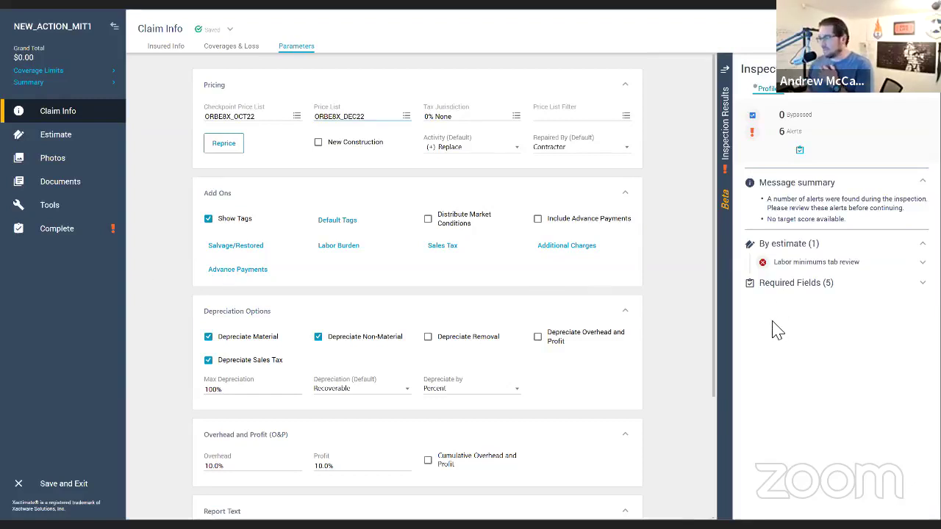
Step: Open the estimate's sketch and place a 12' Kitchen room
left_click(83, 144)
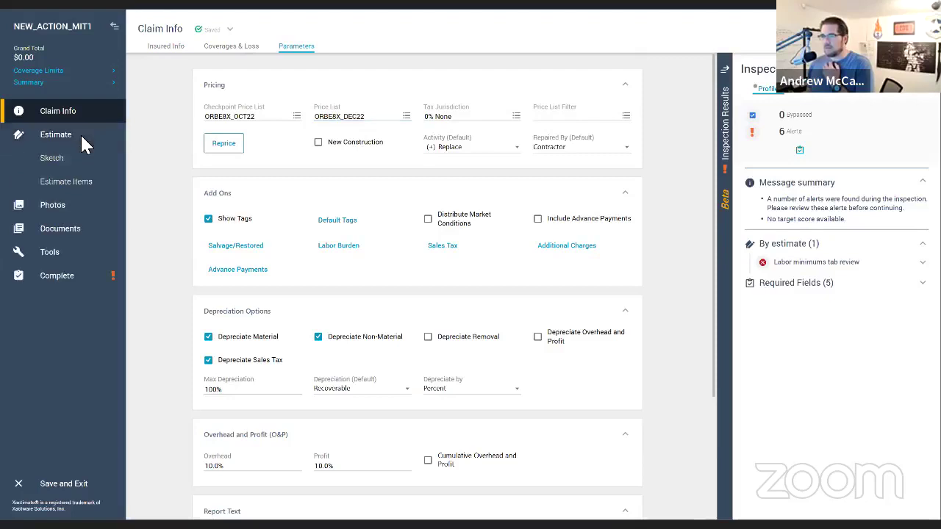
left_click(66, 158)
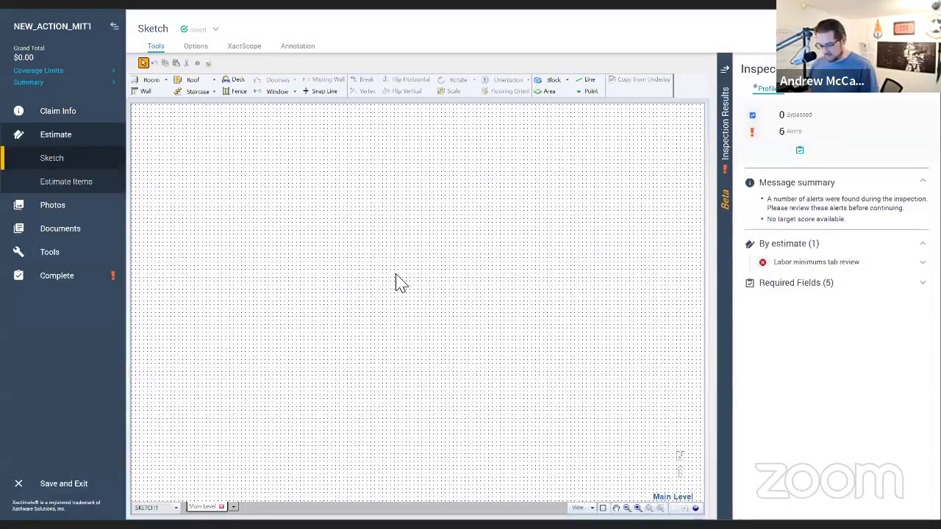
key("r")
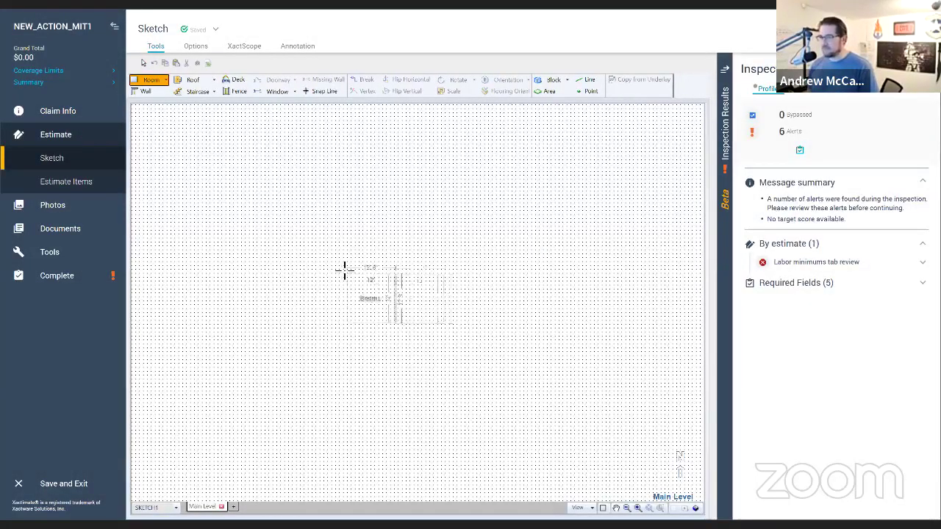
left_click(338, 232)
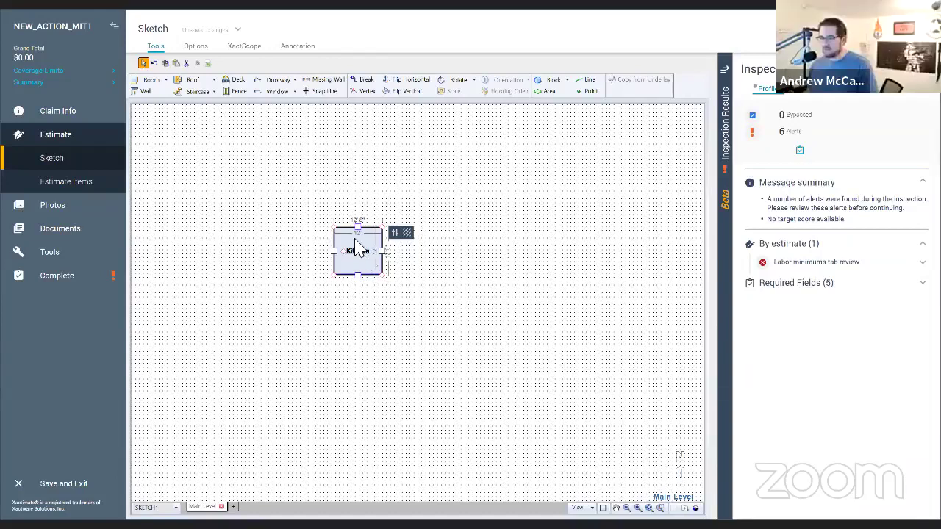
scroll(360, 250, "up", 3)
scroll(355, 248, "up", 2)
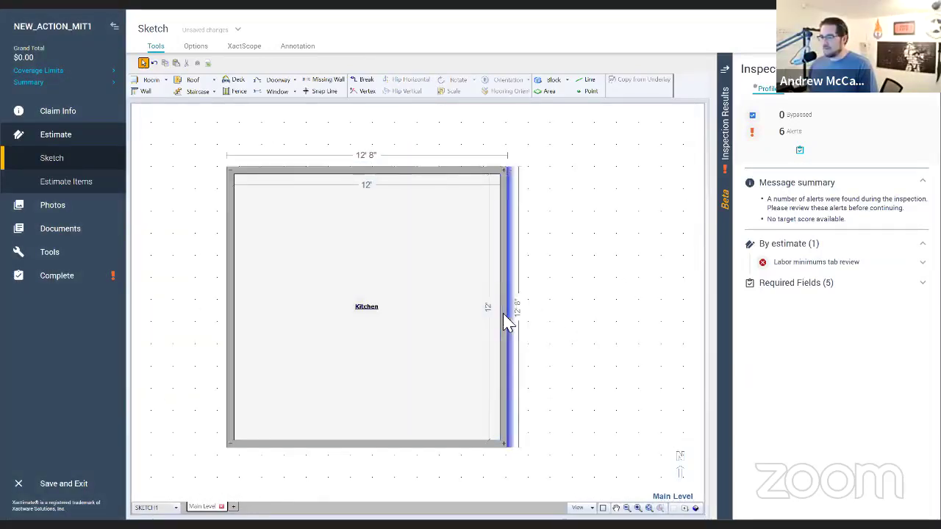
scroll(508, 319, "down", 2)
Step: Add a 7'6"-deep room beside the Kitchen named 'Dining Room'
key("r")
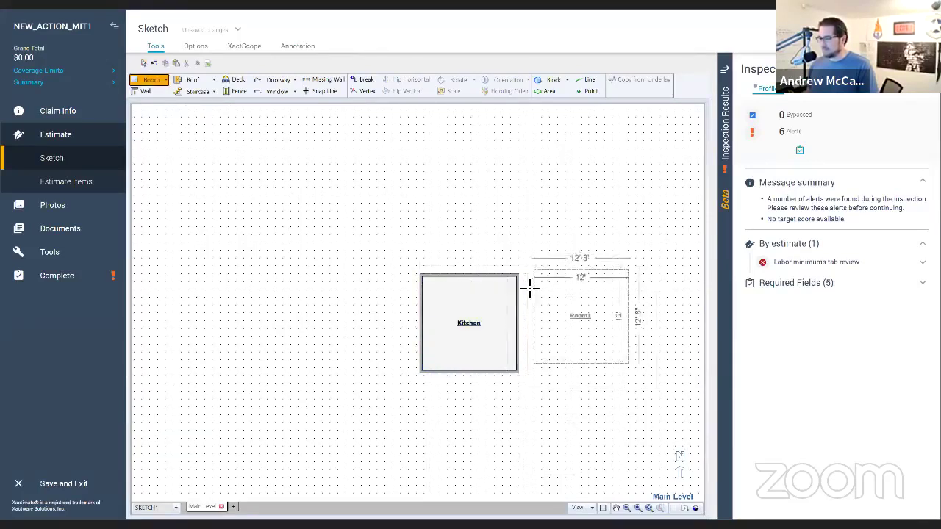
left_click(520, 278)
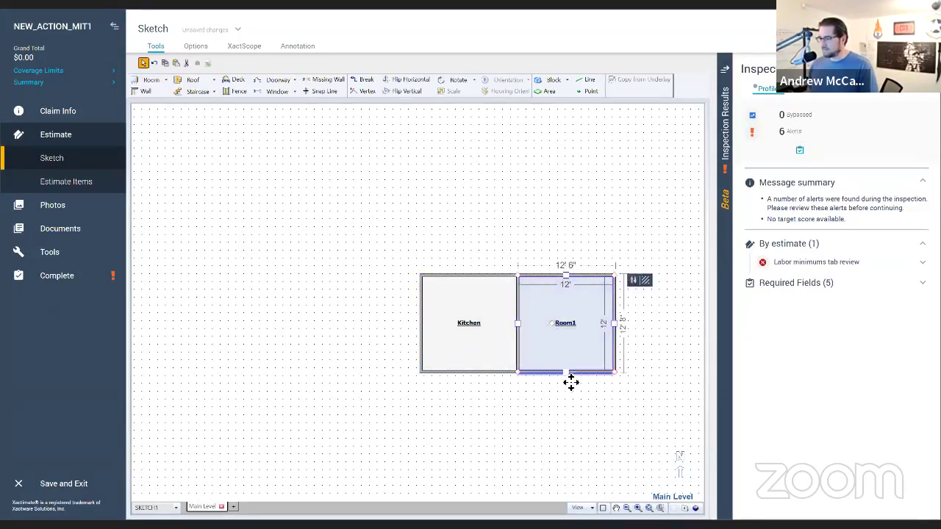
left_click_drag(572, 381, 572, 319)
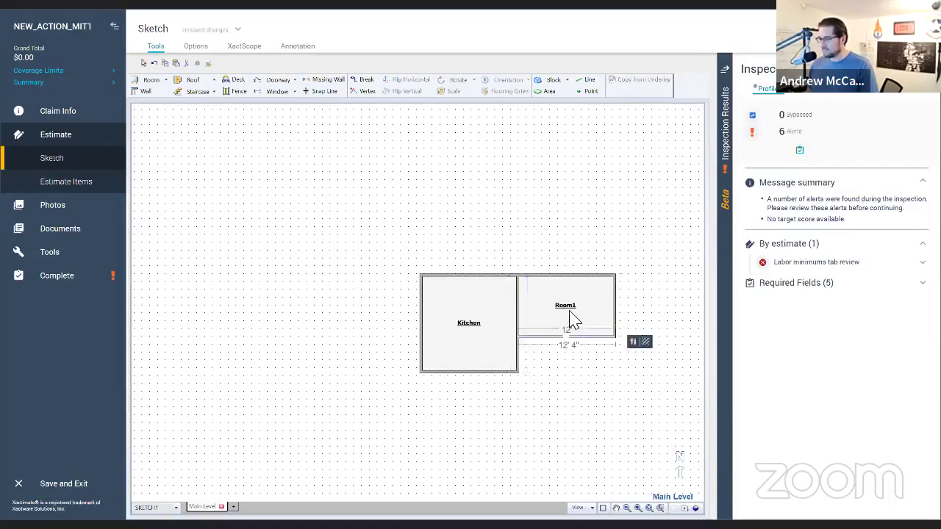
double_click(574, 320)
type("Dining Room")
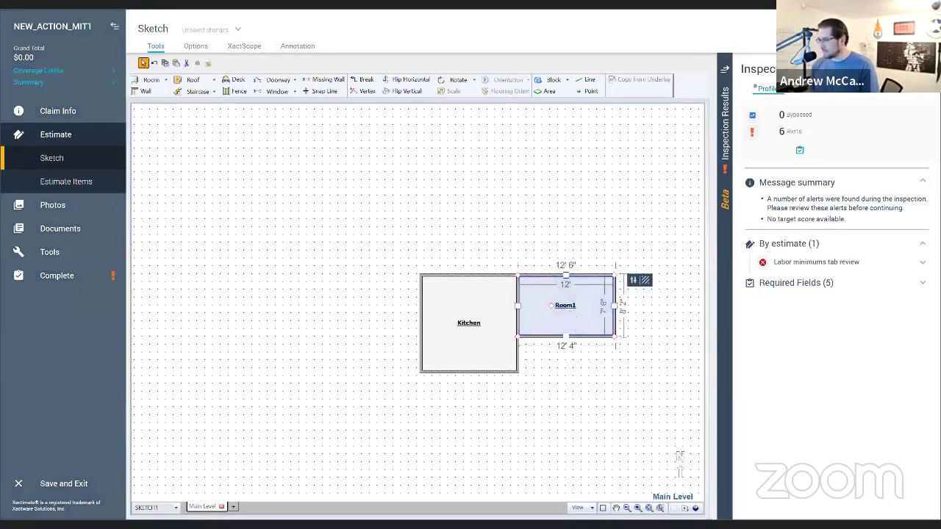
key("Return")
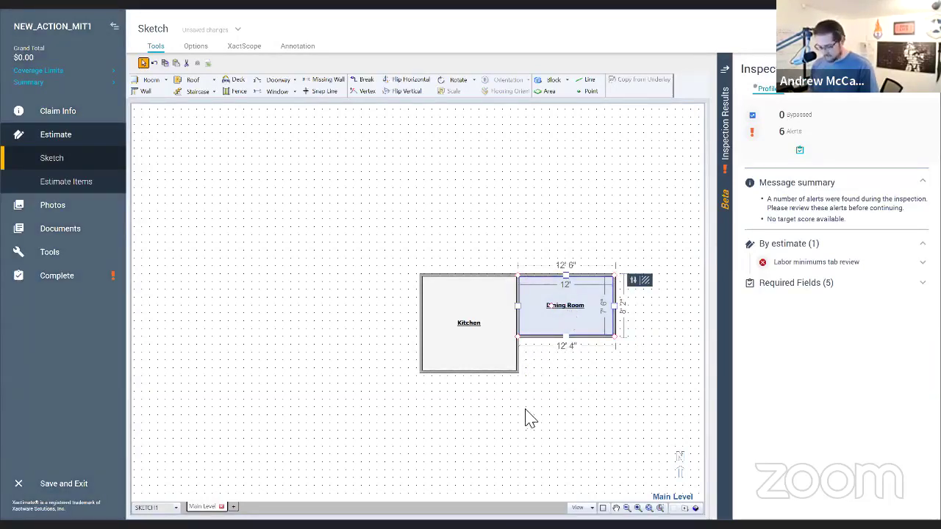
Step: Mark missing walls between Kitchen and Dining Room, on the Kitchen's left and Dining Room's bottom
left_click(518, 324)
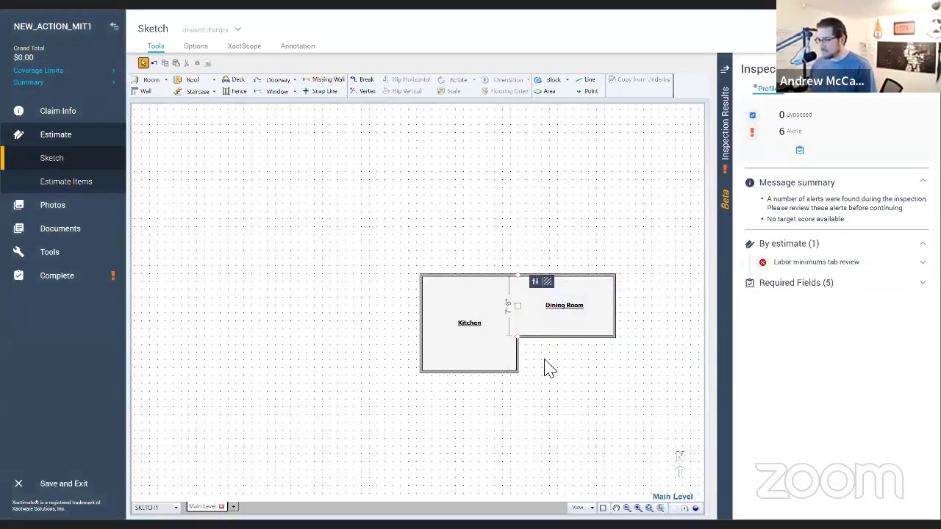
key("m")
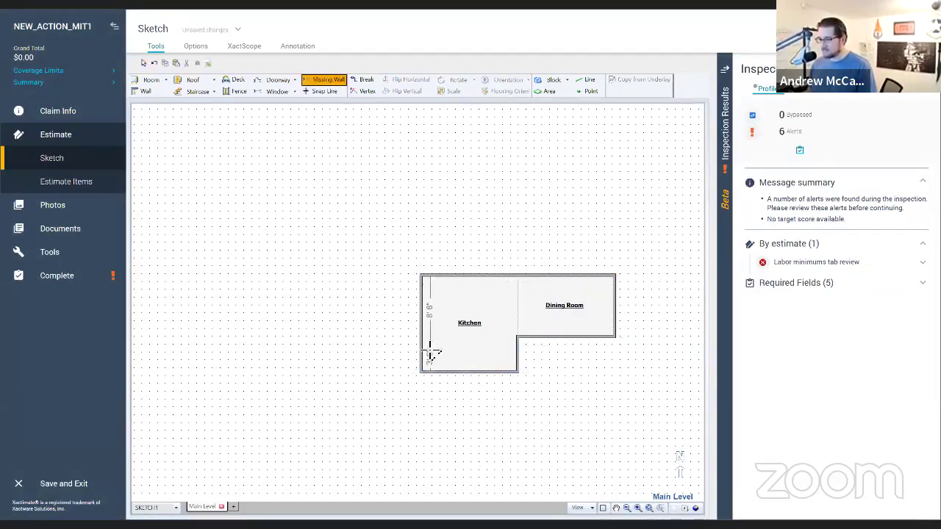
left_click(431, 356)
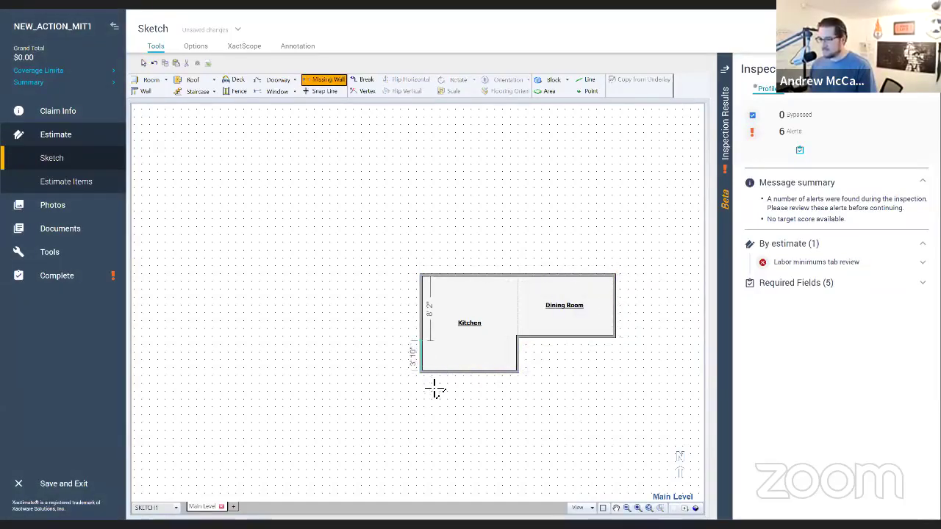
left_click(567, 345)
key("Escape")
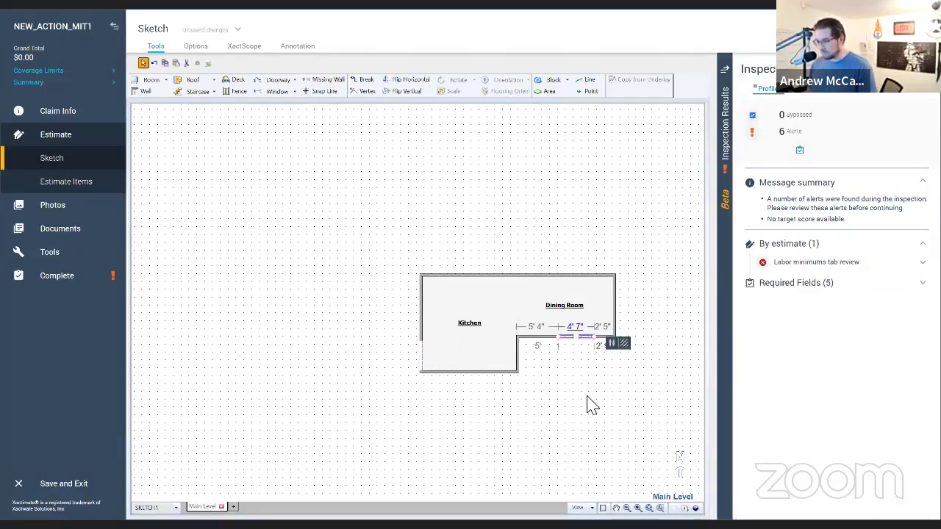
Step: Add a 5' window on the Kitchen's top wall and one on the Dining Room's right wall
key("w")
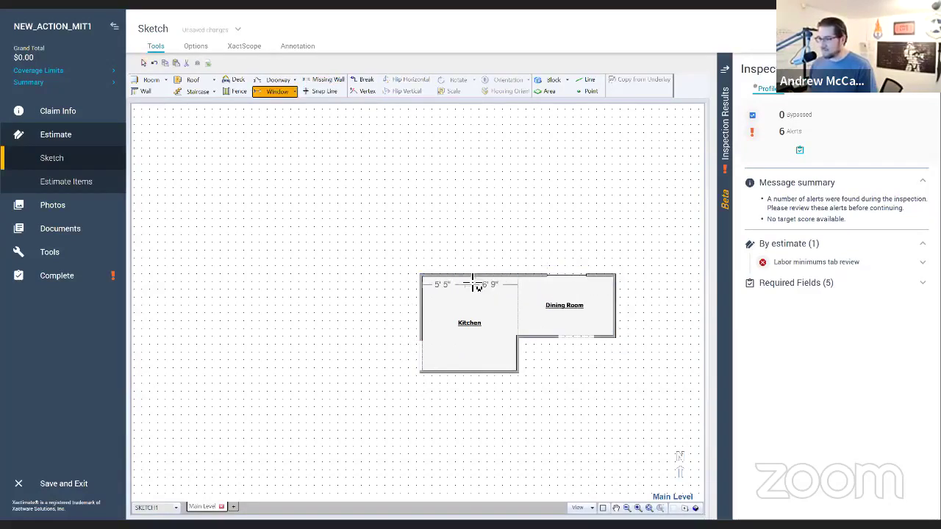
left_click(474, 280)
key("Escape")
key("w")
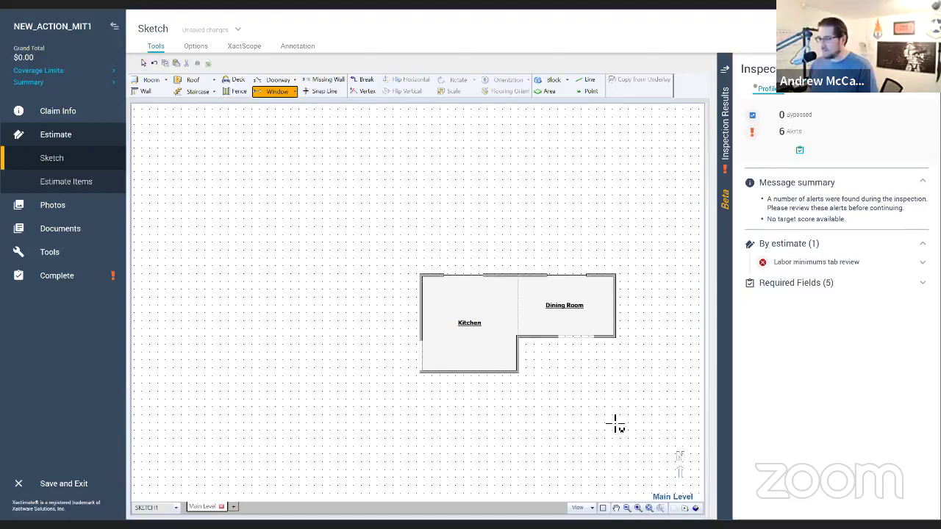
left_click(624, 317)
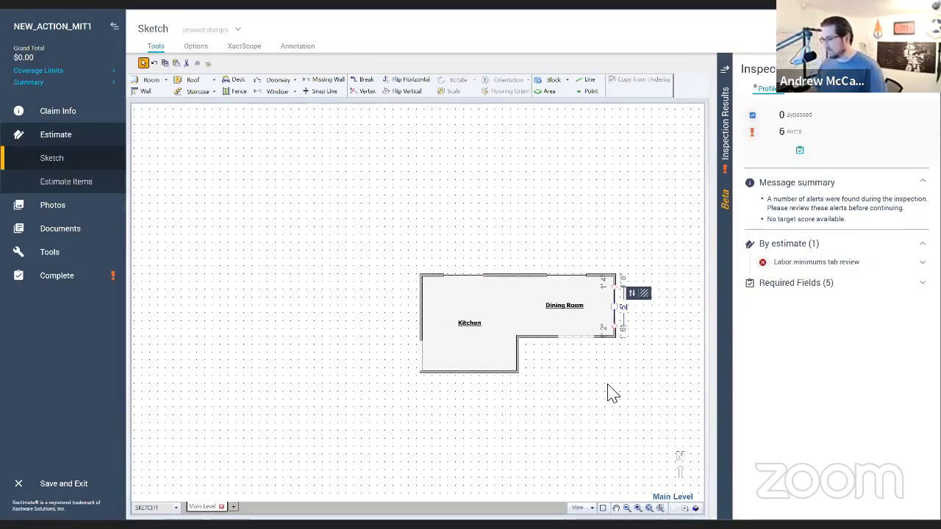
left_click(592, 403)
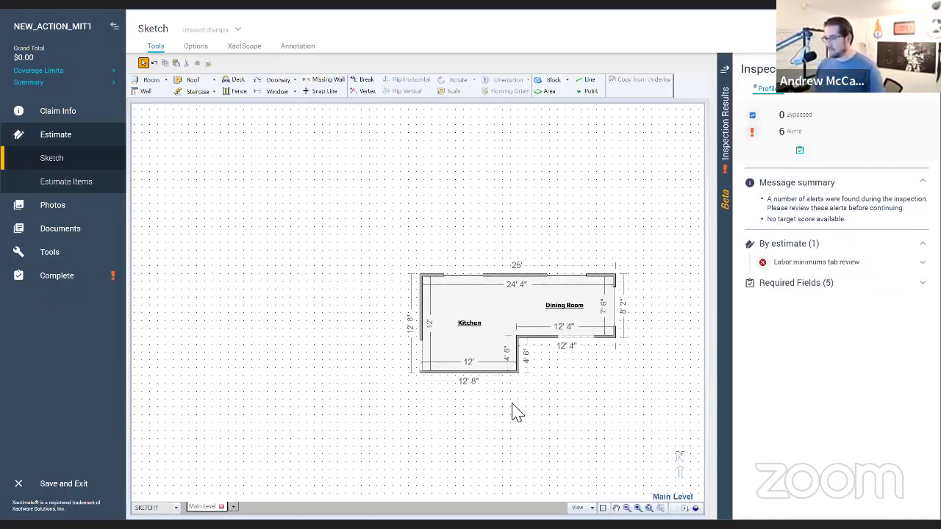
Step: Add a door to the Kitchen's bottom wall, then go to Estimate Items
key("d")
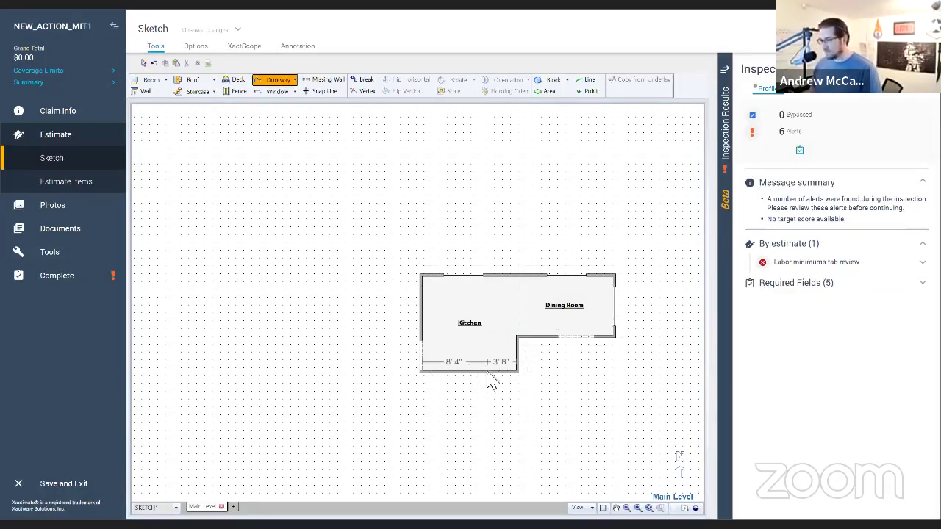
left_click(492, 380)
left_click(563, 424)
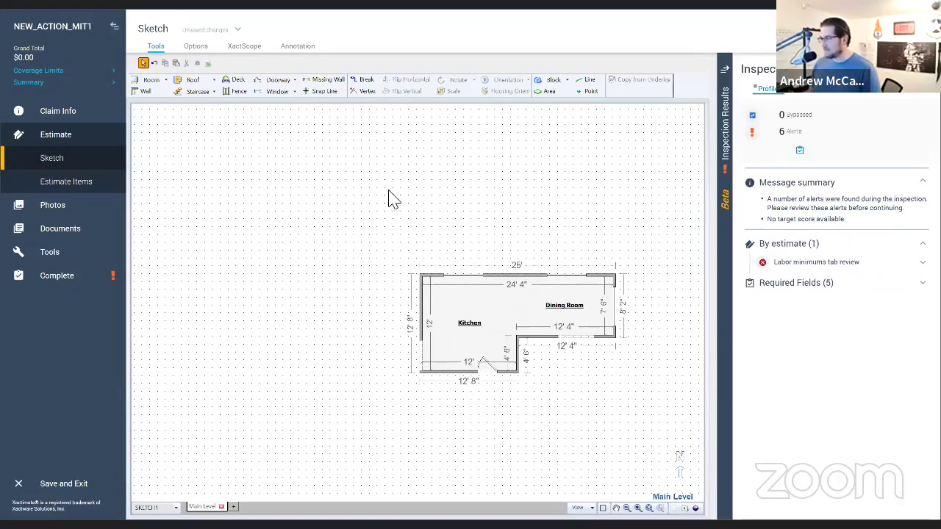
left_click(63, 181)
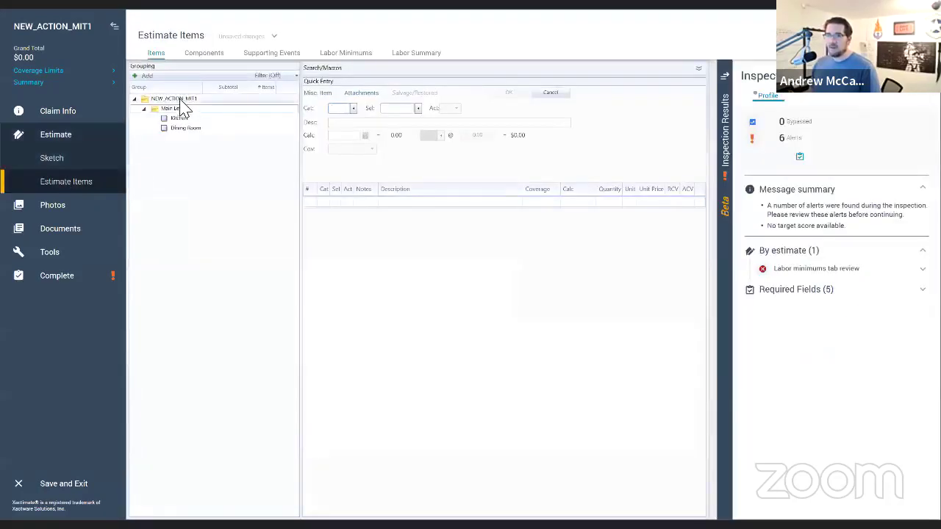
Step: Add a General Conditions group under the root and move it above Main Level
right_click(181, 99)
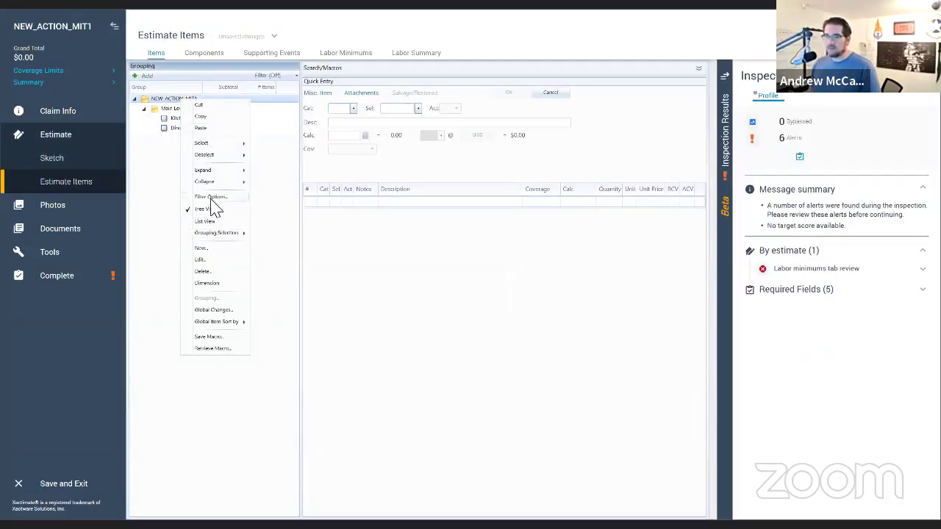
left_click(210, 257)
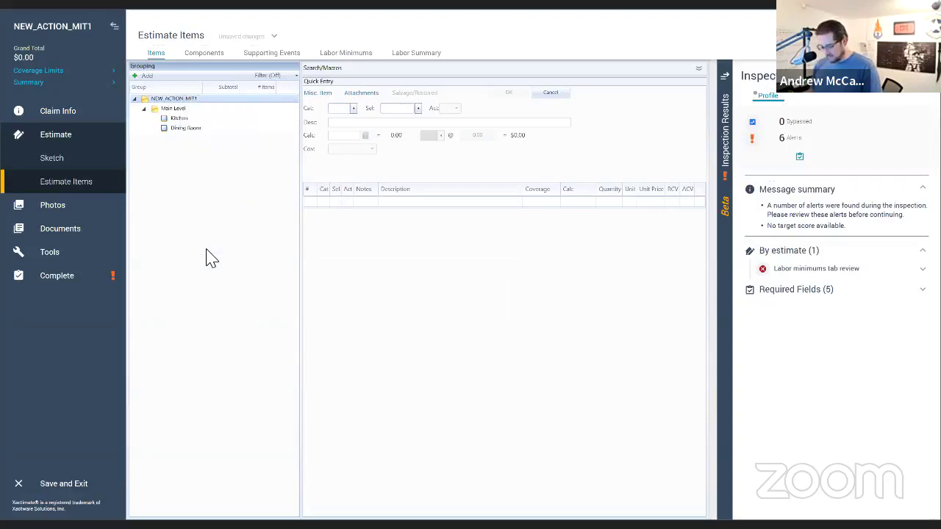
type("Gene")
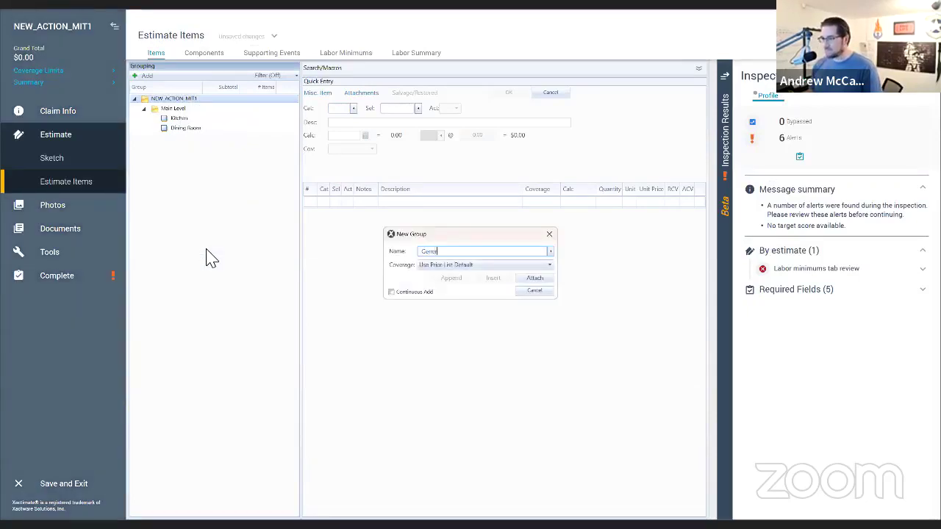
type("ral D")
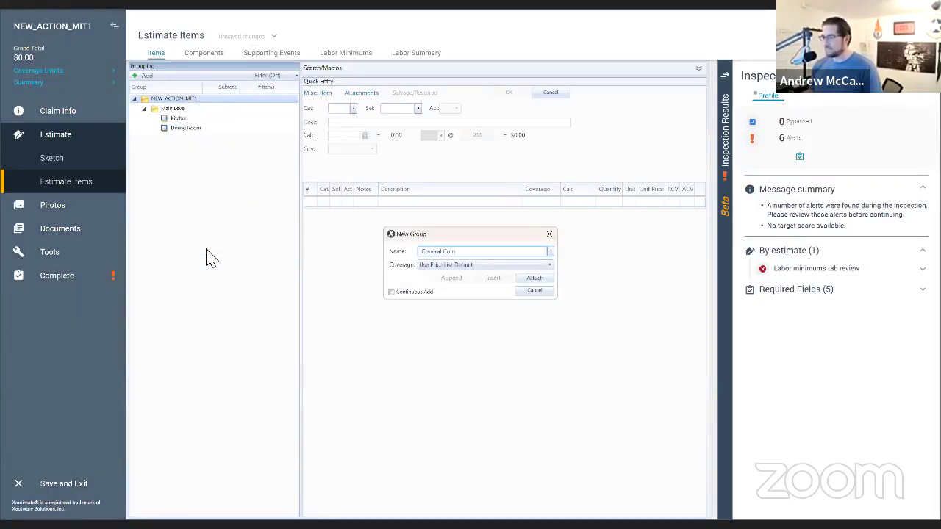
type("onditions")
key("Return")
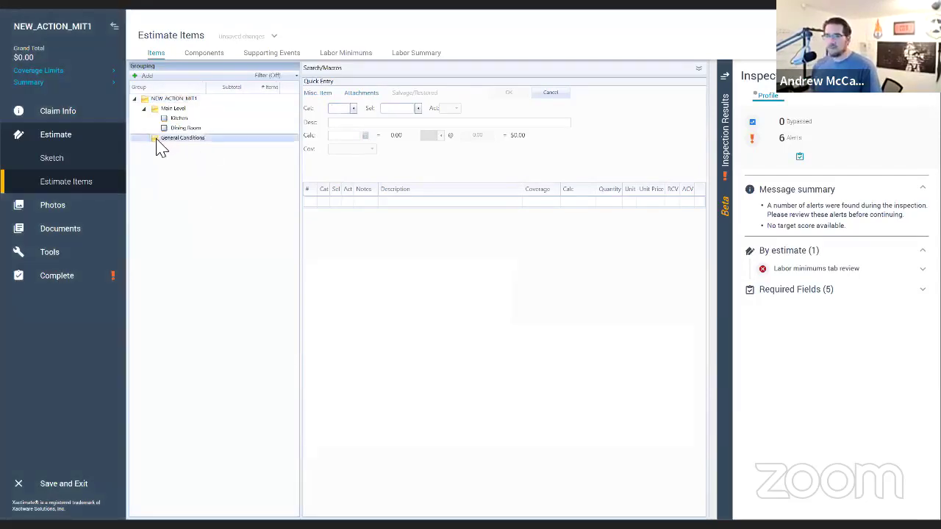
left_click_drag(156, 140, 158, 112)
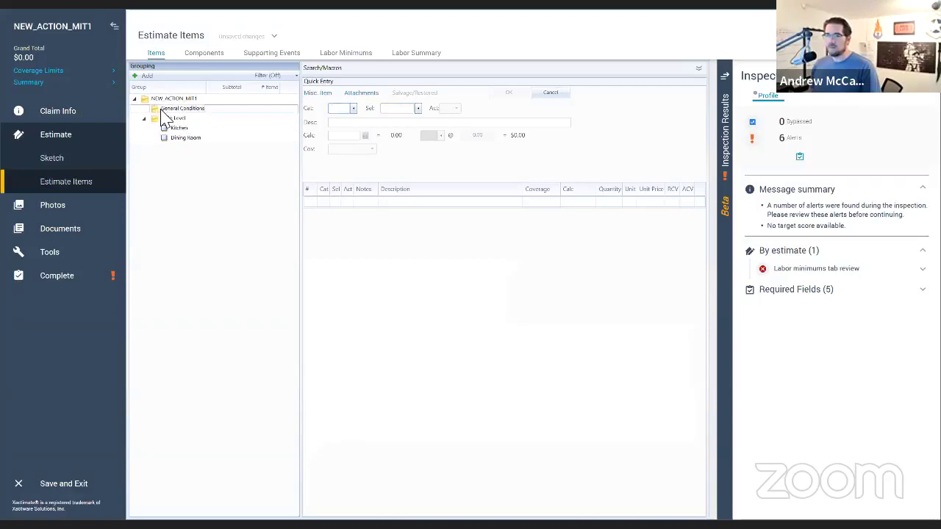
Step: Add the WTR SUP supervisory labor item to General Conditions
left_click(350, 110)
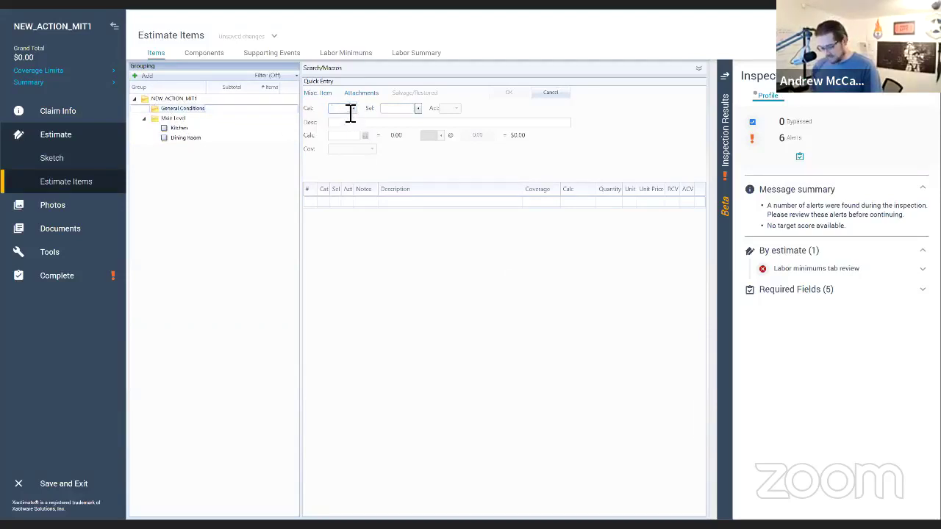
type("WTR")
key("Tab")
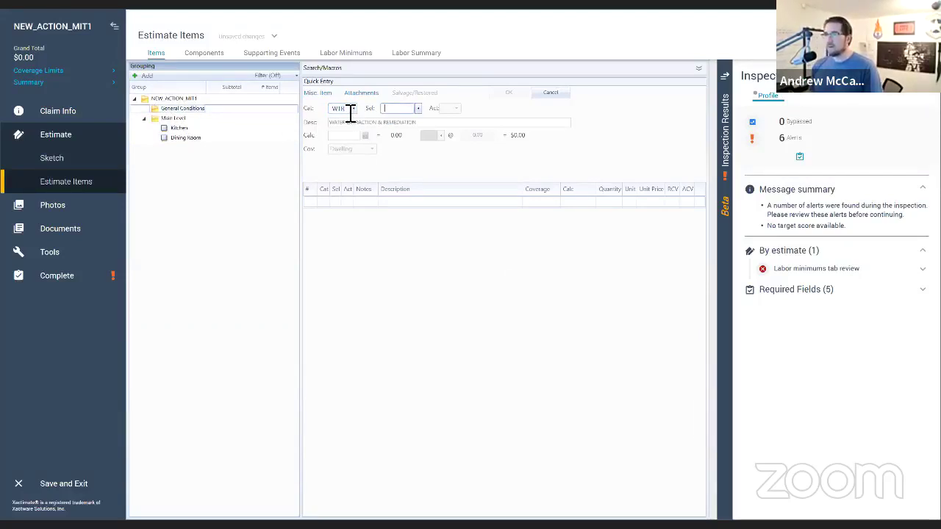
type("SUP")
key("Tab")
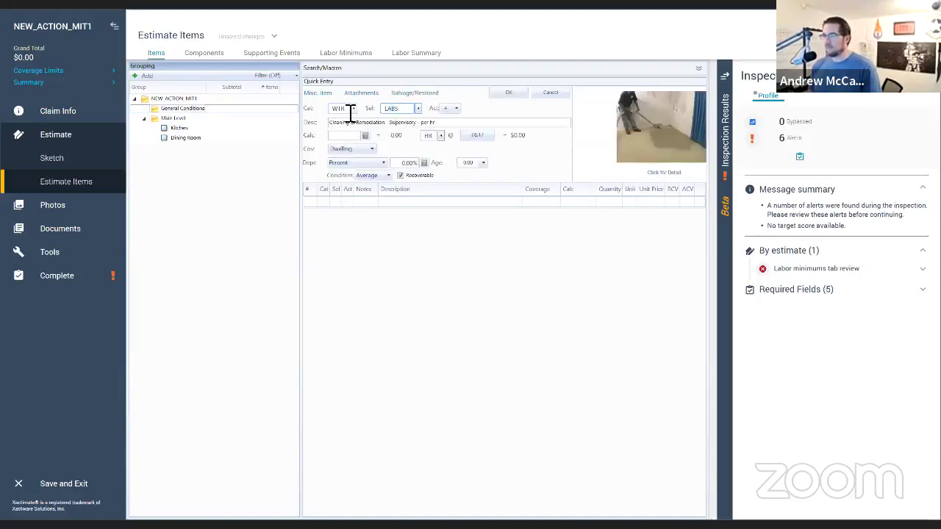
key("Tab")
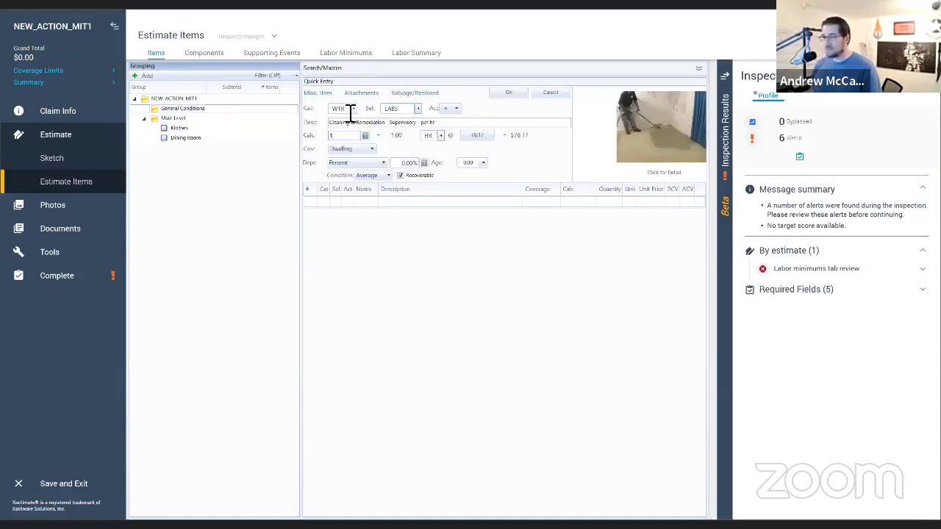
key("Return")
Step: Add the WTR ESRV after-hours service call and WTR EQ equipment setup for 5 hours
type("WTR")
key("Tab")
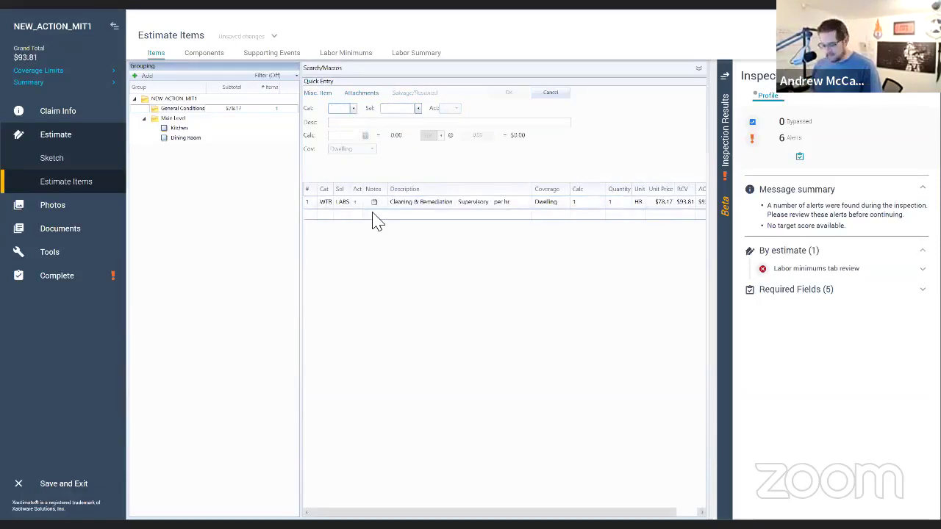
type("ESRV")
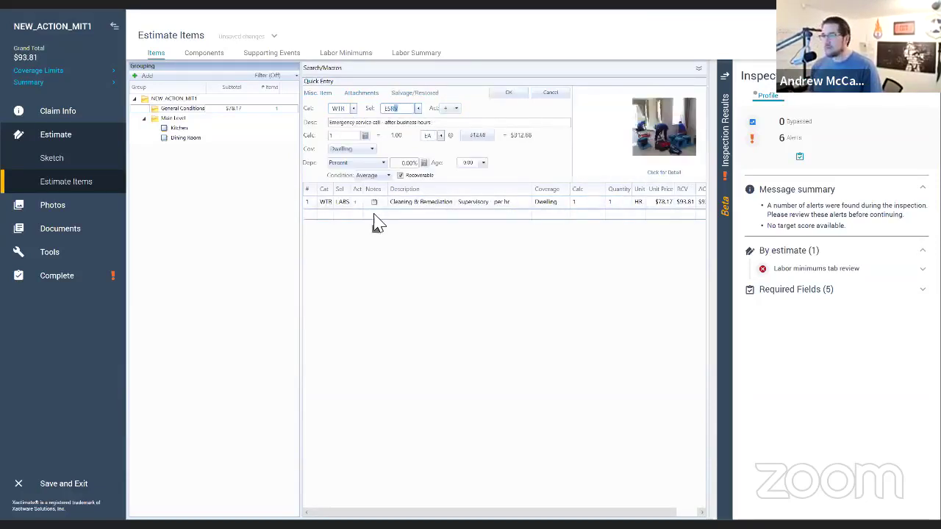
key("Return")
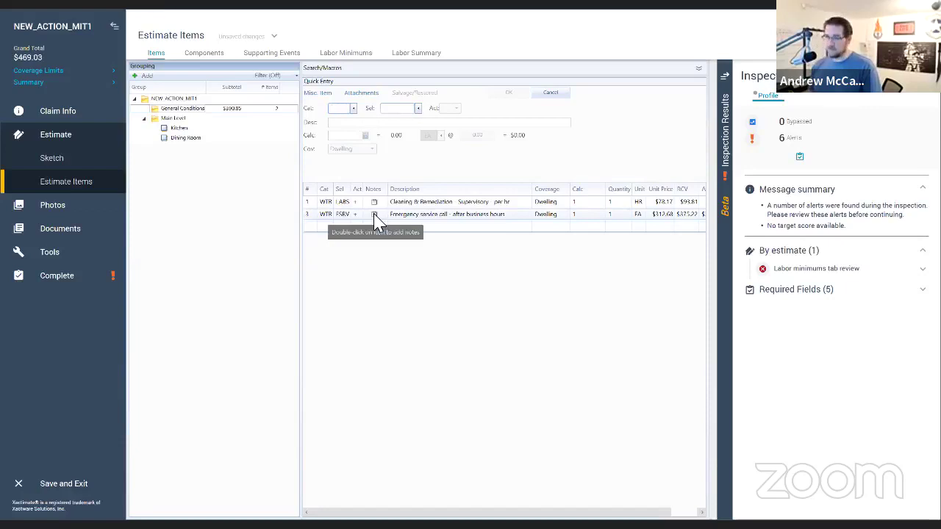
type("WTR")
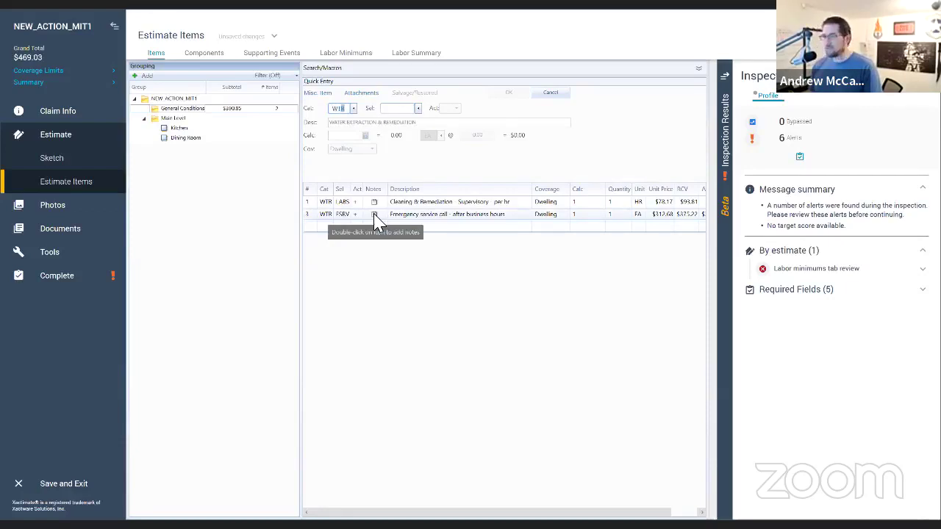
key("Tab")
type("EQ")
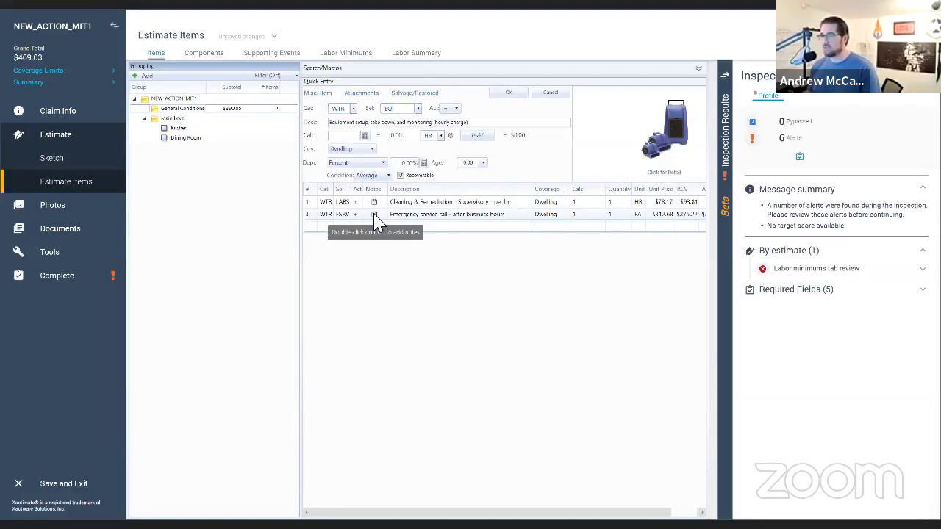
key("Tab")
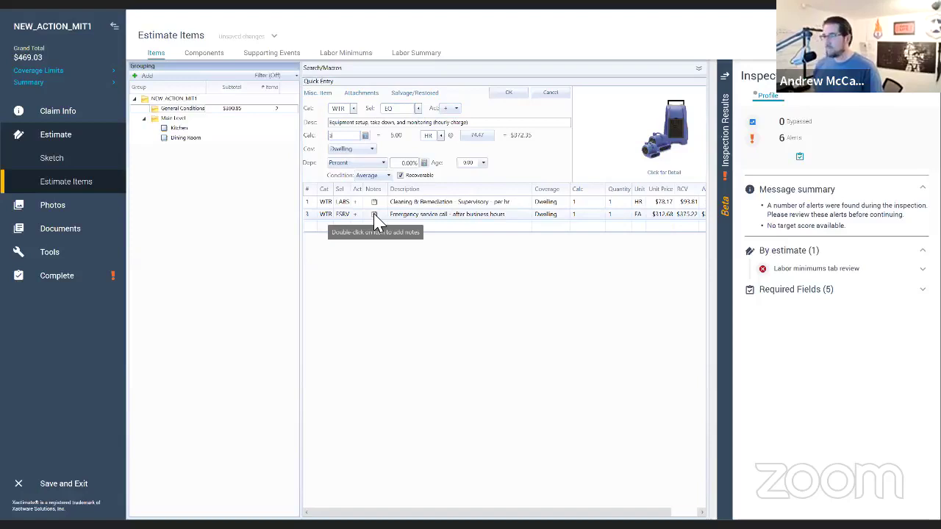
key("Return")
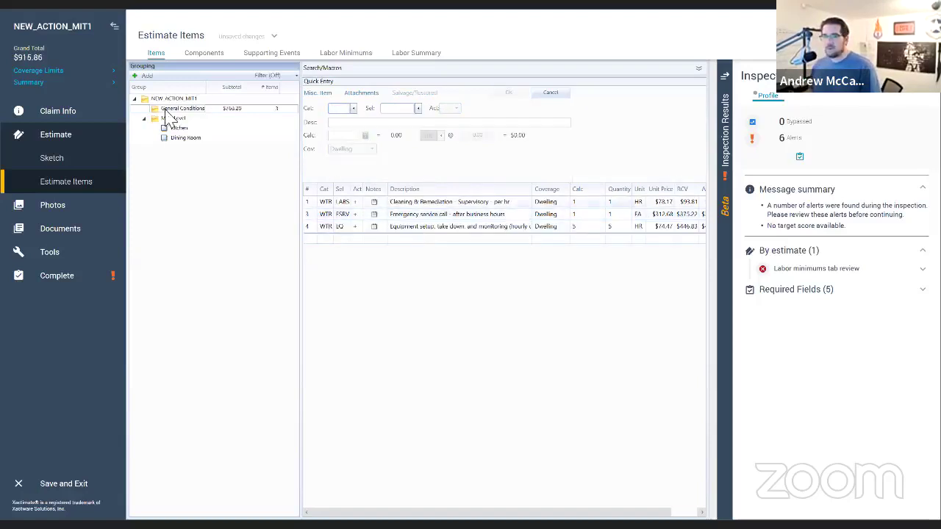
left_click(180, 129)
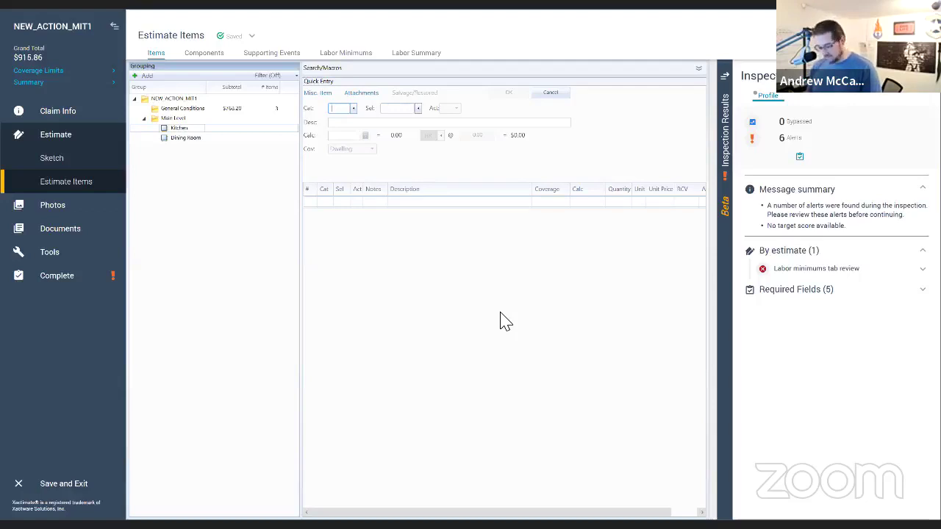
Step: Add a 145.25 SF WTR hard-surface floor water extraction item to the Kitchen
type("WTR")
key("Tab")
type("ES")
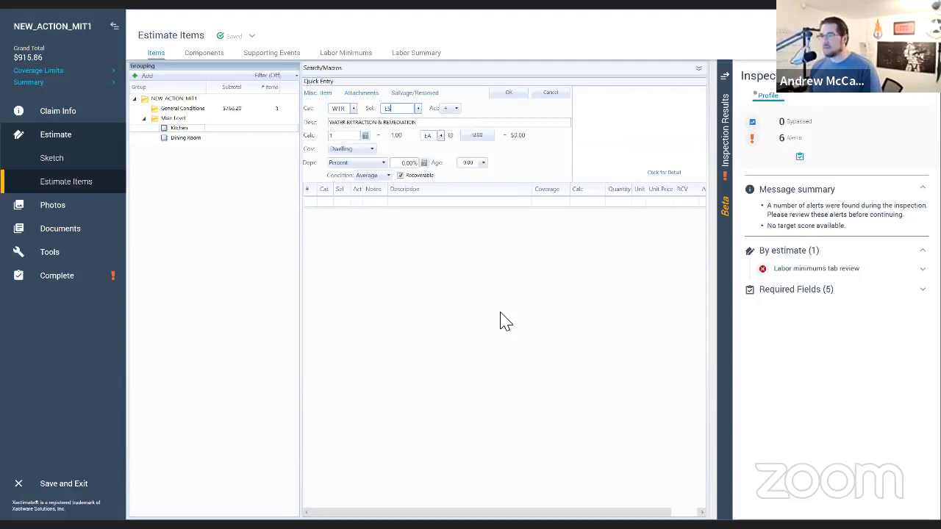
type("T")
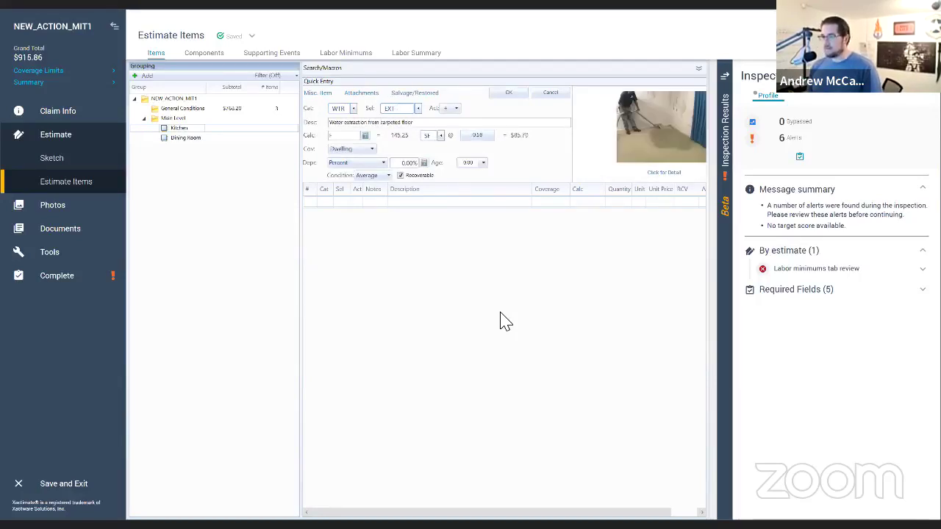
type("H")
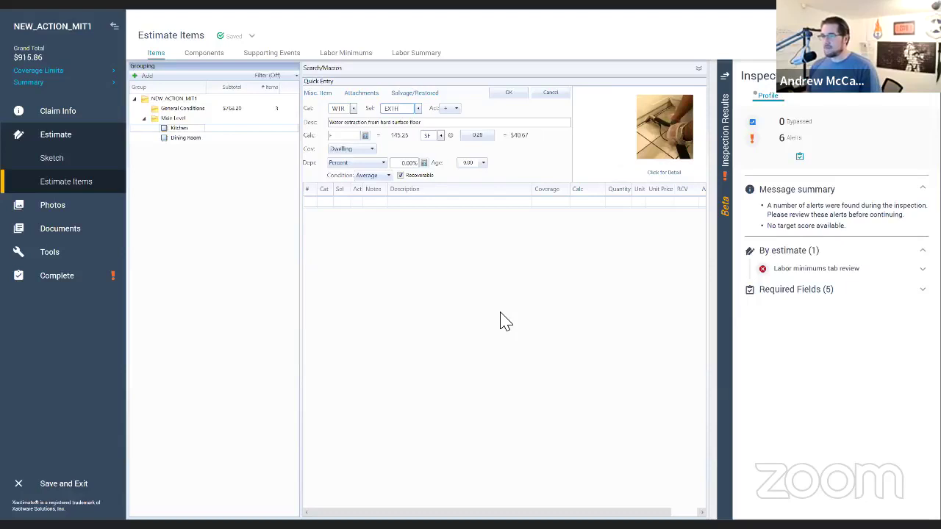
key("Return")
type("W")
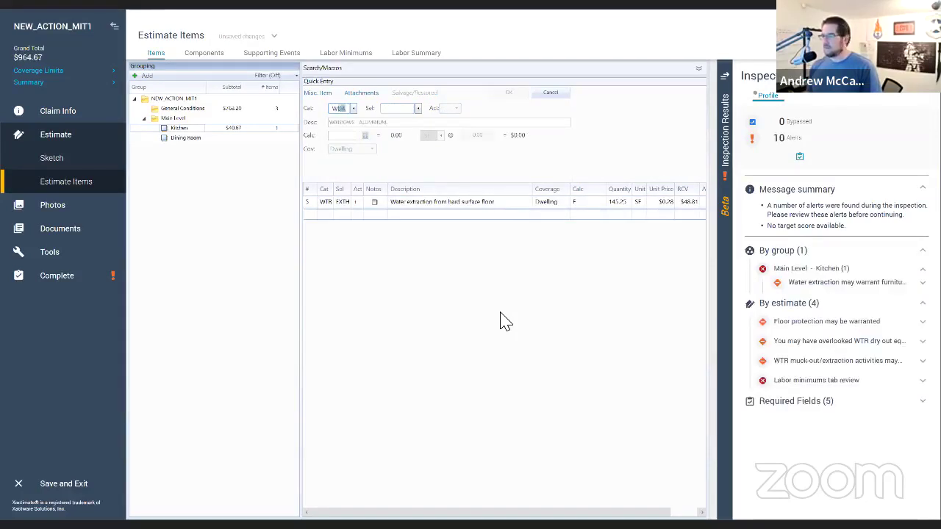
type("TR")
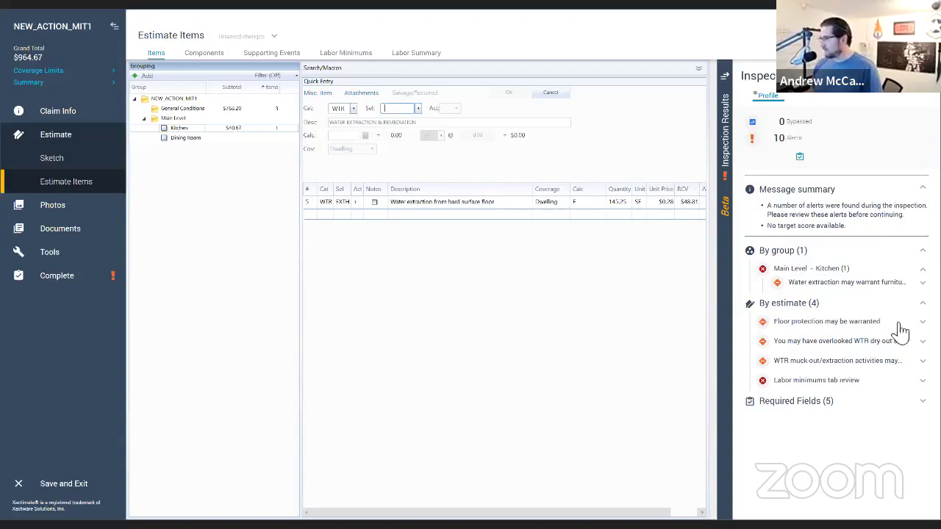
Step: Bypass the Floor protection alert with reason N/A
left_click(826, 322)
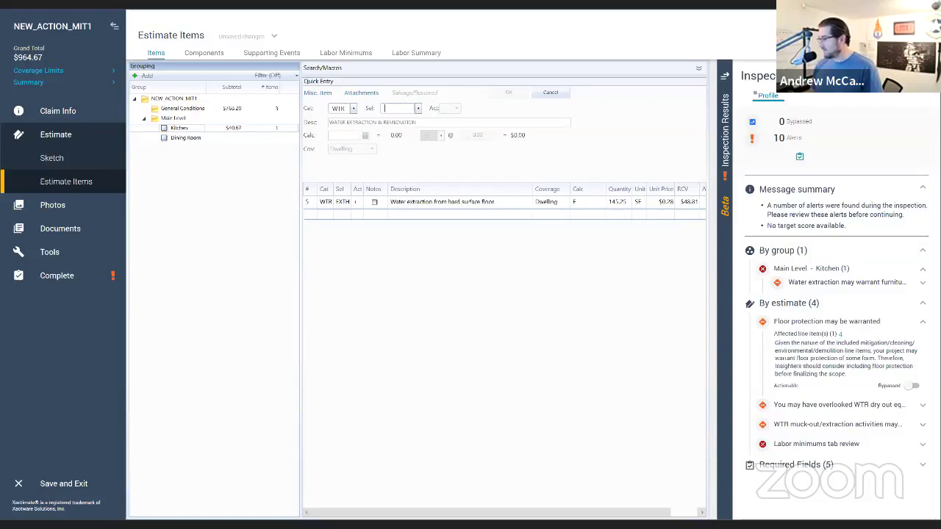
left_click(914, 385)
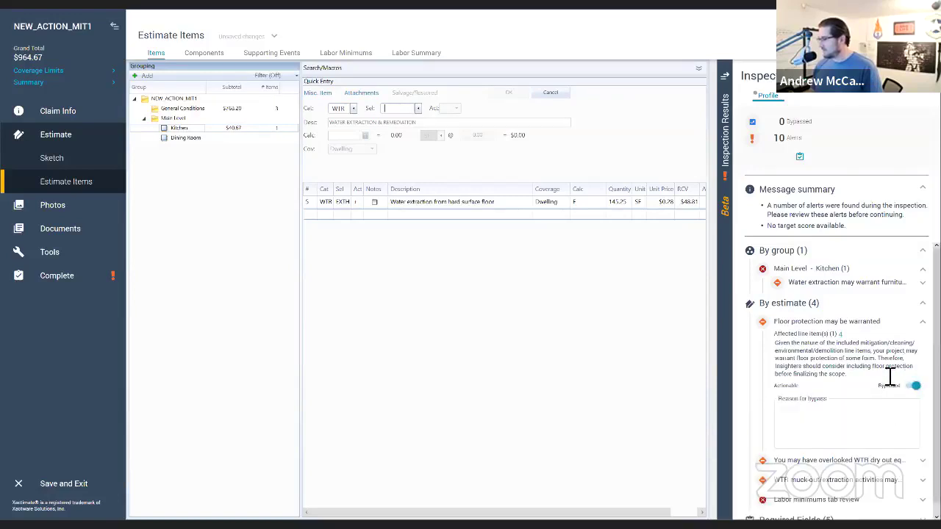
scroll(860, 381, "down", 1)
left_click(836, 402)
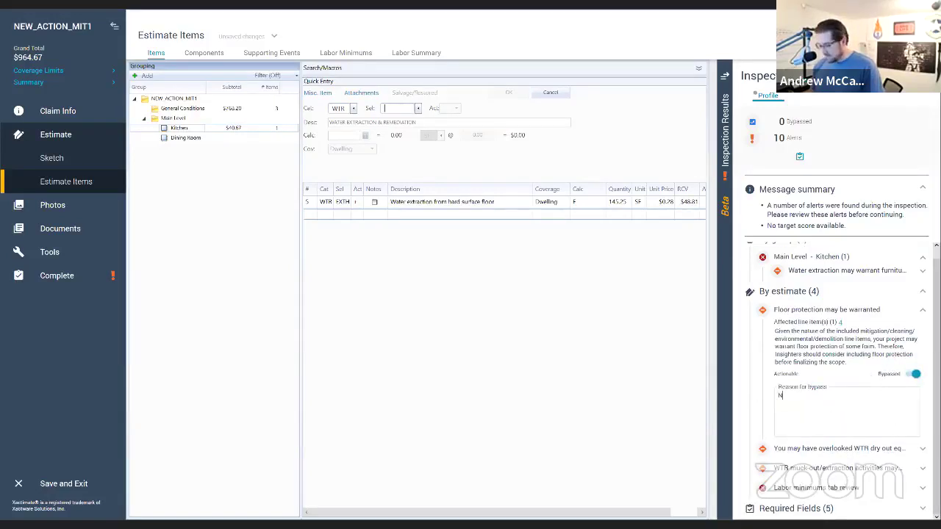
type("N/A")
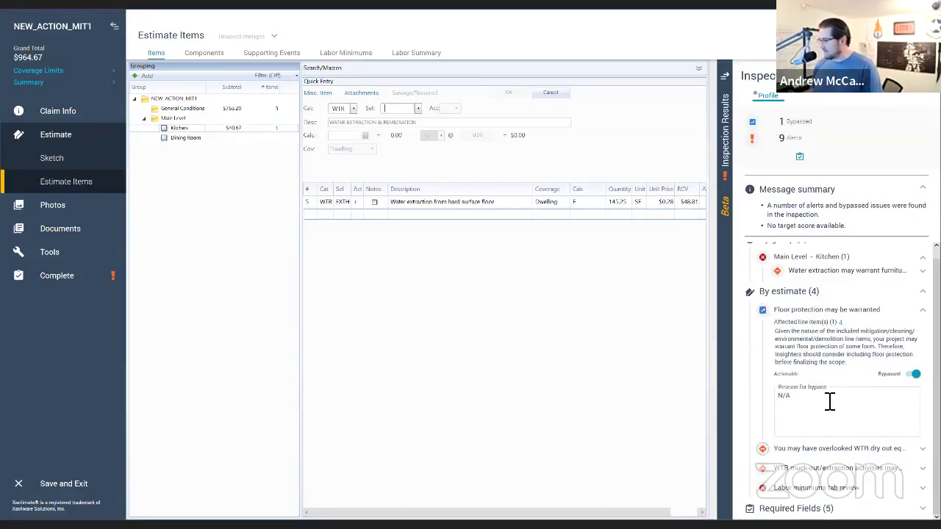
Step: Expand the dry out equipment alert and bypass the WTR muck-out/extraction alert
left_click(839, 450)
scroll(840, 457, "down", 1)
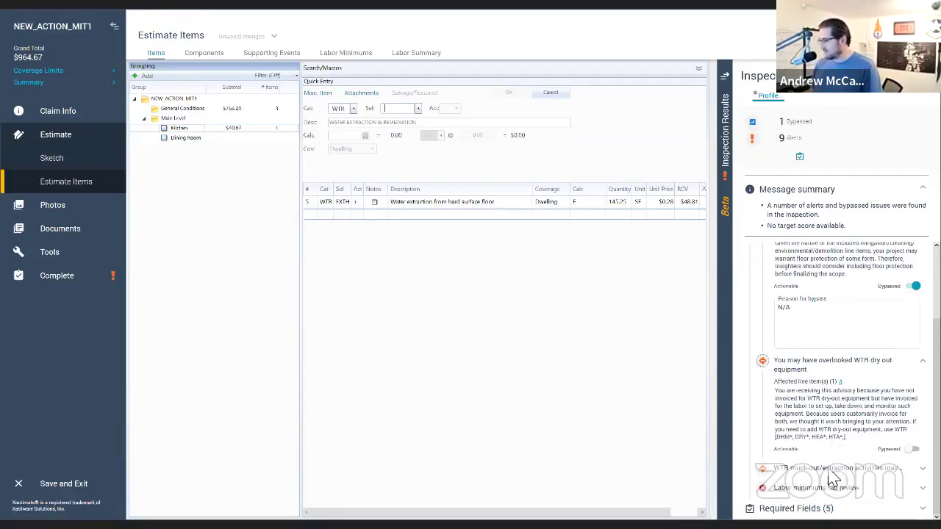
left_click(833, 471)
scroll(834, 474, "down", 1)
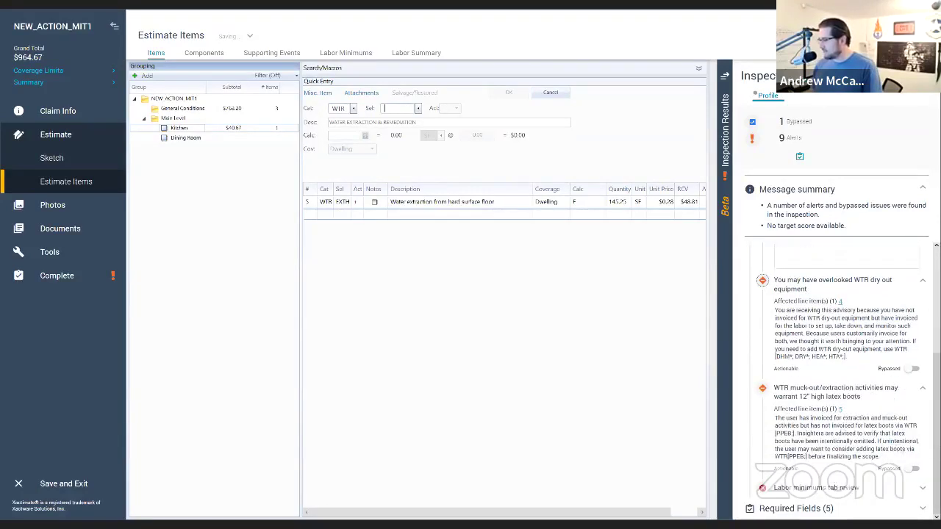
left_click(913, 469)
scroll(841, 484, "down", 1)
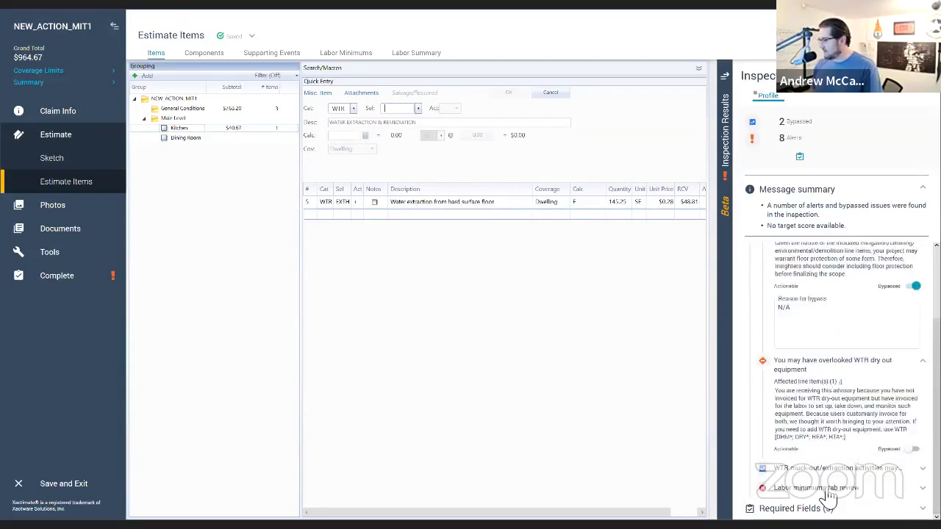
Step: Review the Labor Minimums tab and return to the line items
left_click(825, 488)
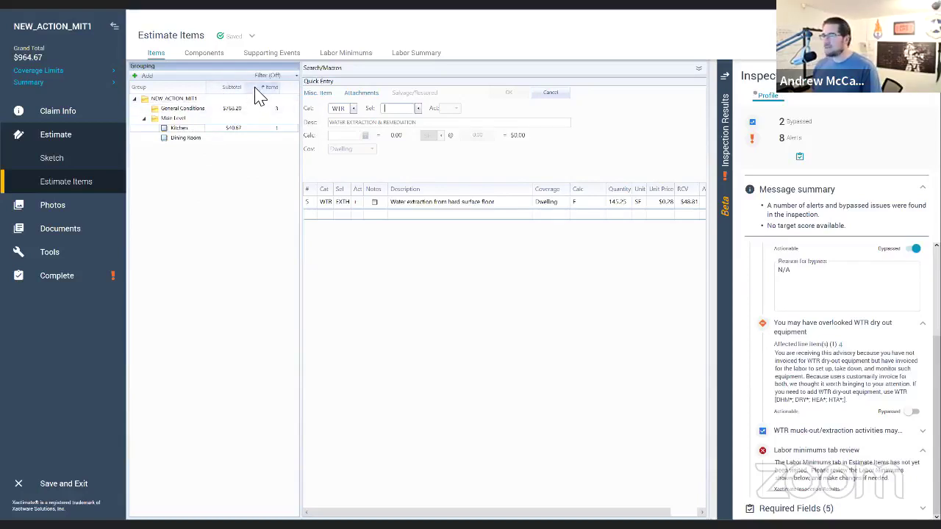
left_click(366, 56)
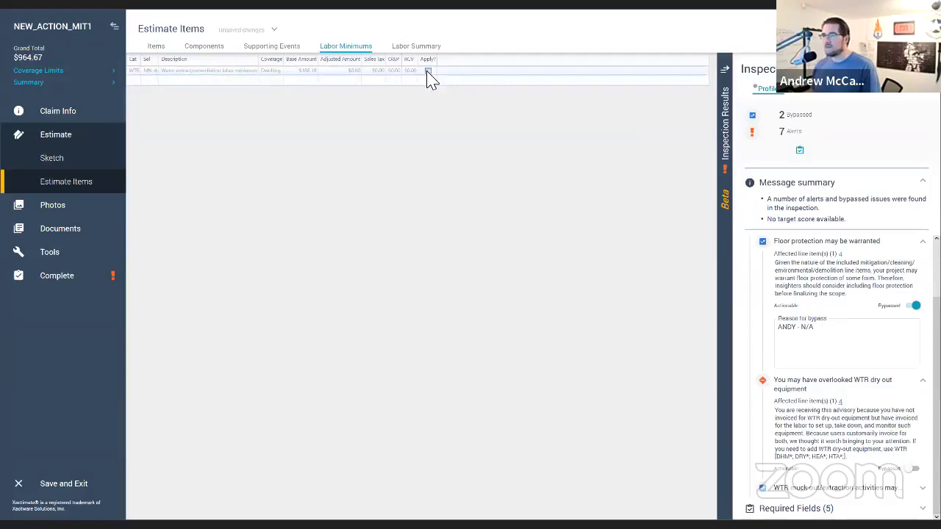
left_click(165, 47)
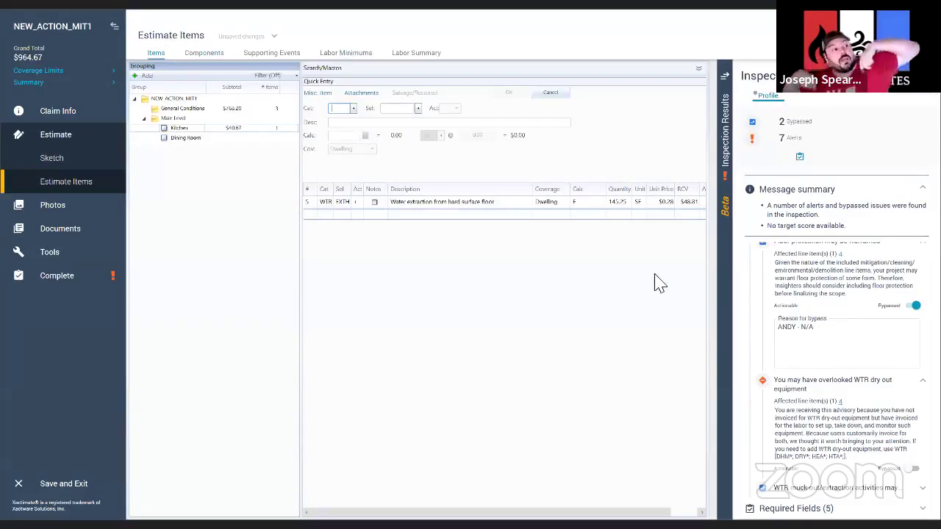
Step: Collapse the bypassed Floor protection alert in Inspection Results
scroll(905, 332, "up", 3)
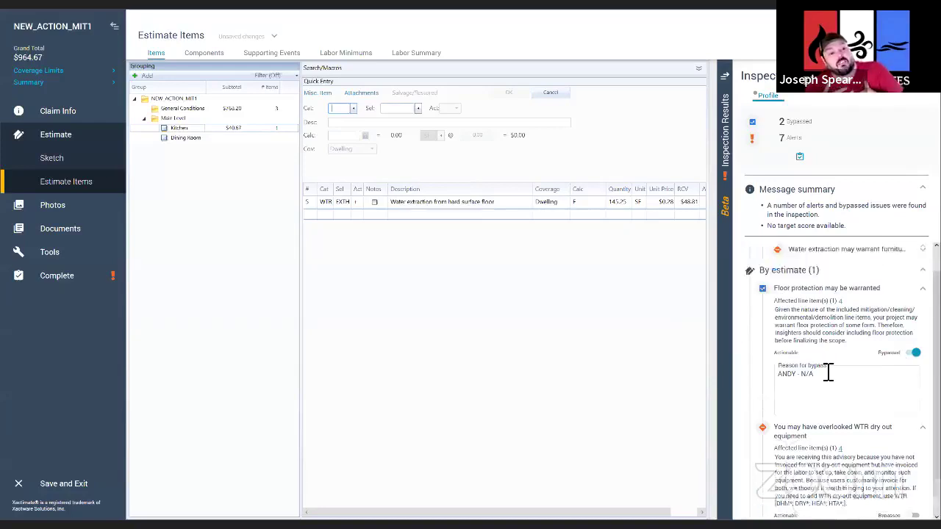
left_click(923, 312)
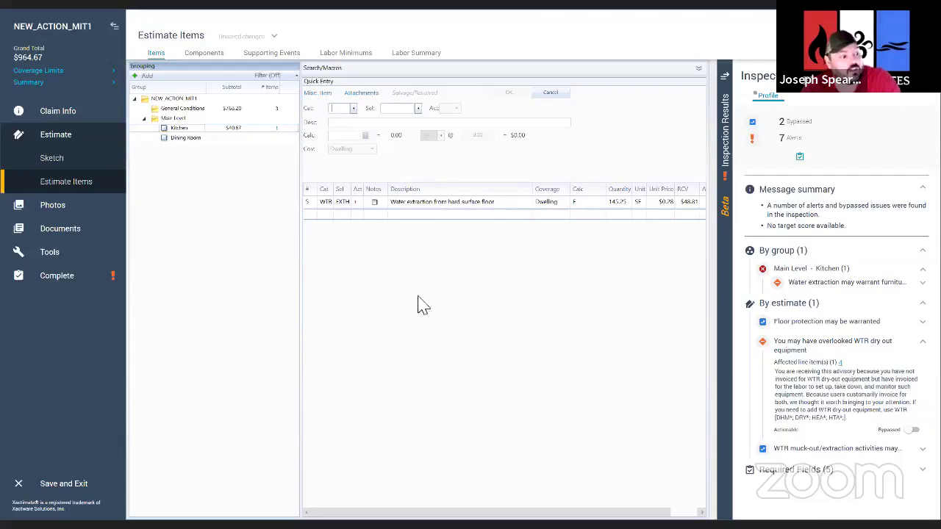
Step: Add the WTR toe-kick tear-out, dishwasher detach and single-basin sink detach items to the Kitchen
type("WTR")
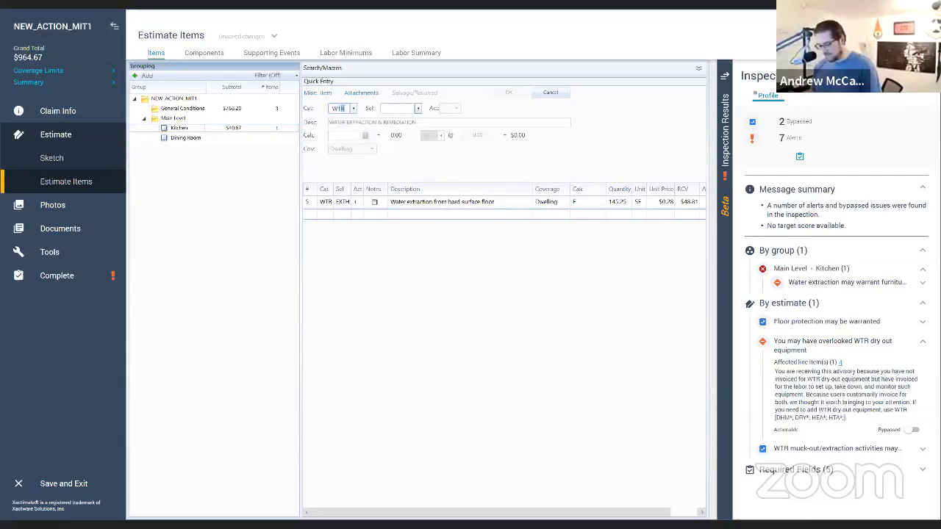
key("Tab")
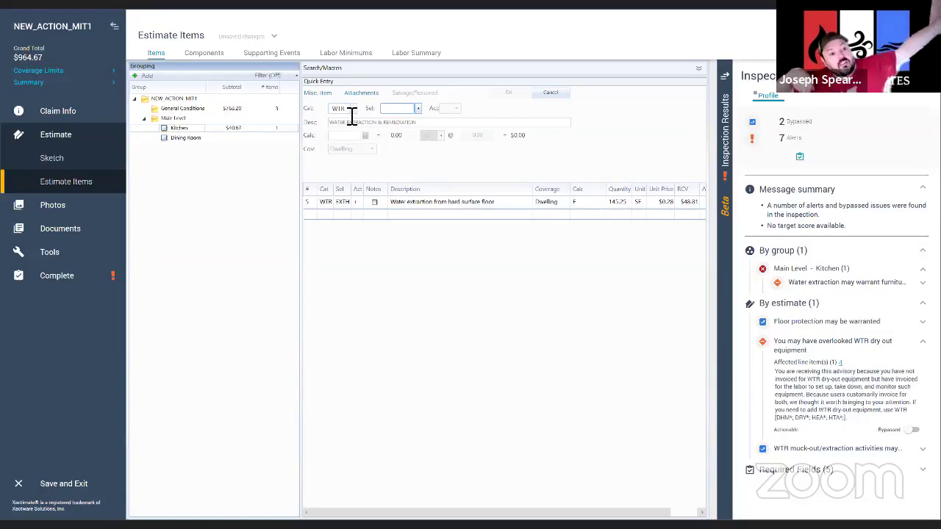
type("PLYR")
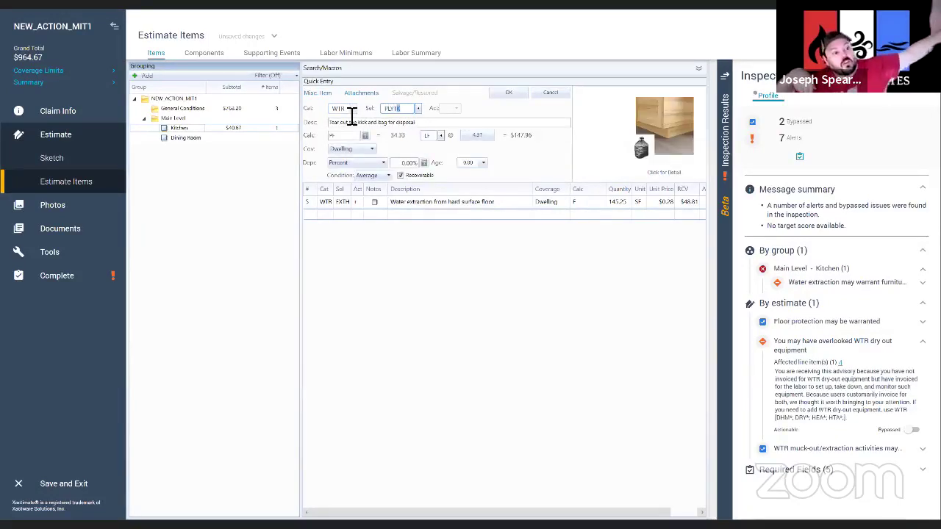
key("Return")
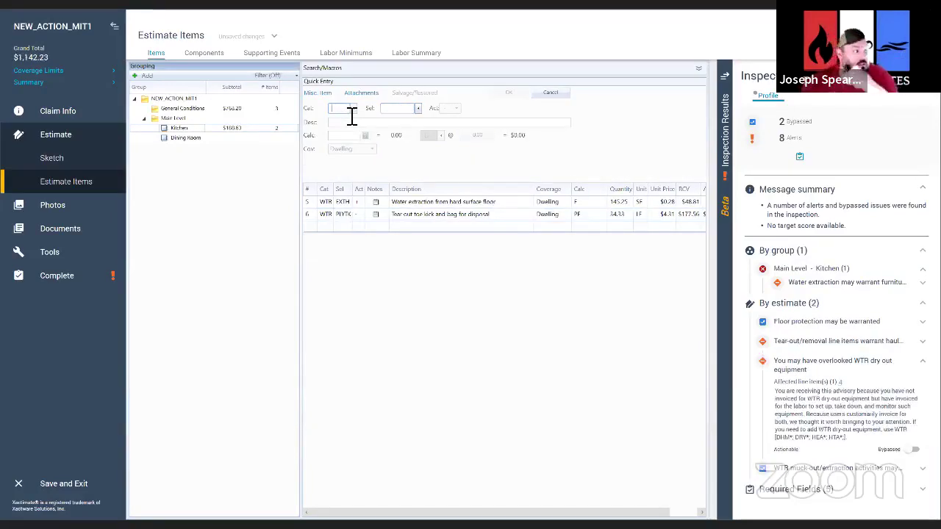
type("WTR")
type("A")
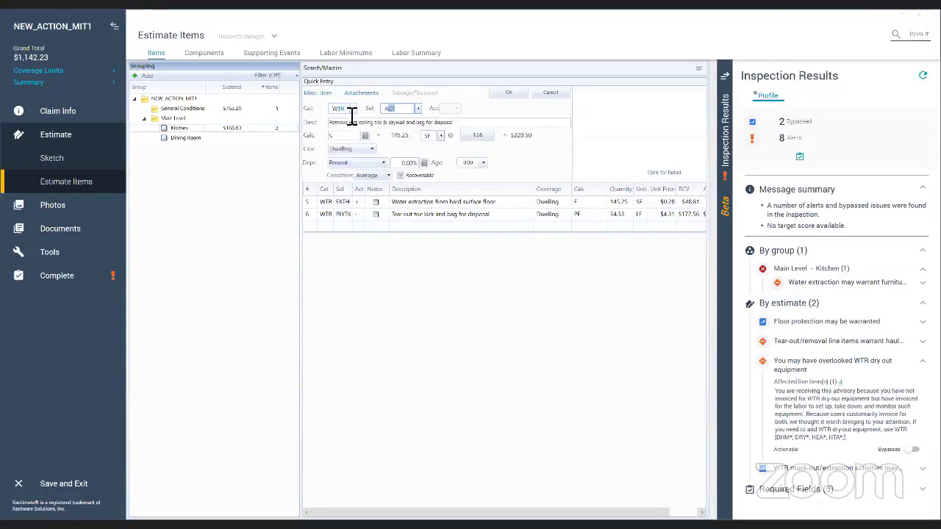
key("BackSpace")
type("DW")
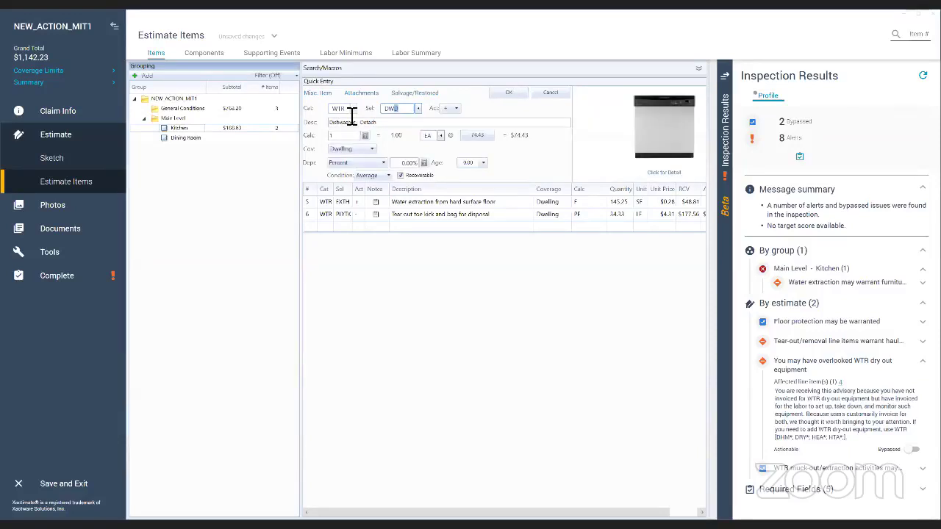
key("Return")
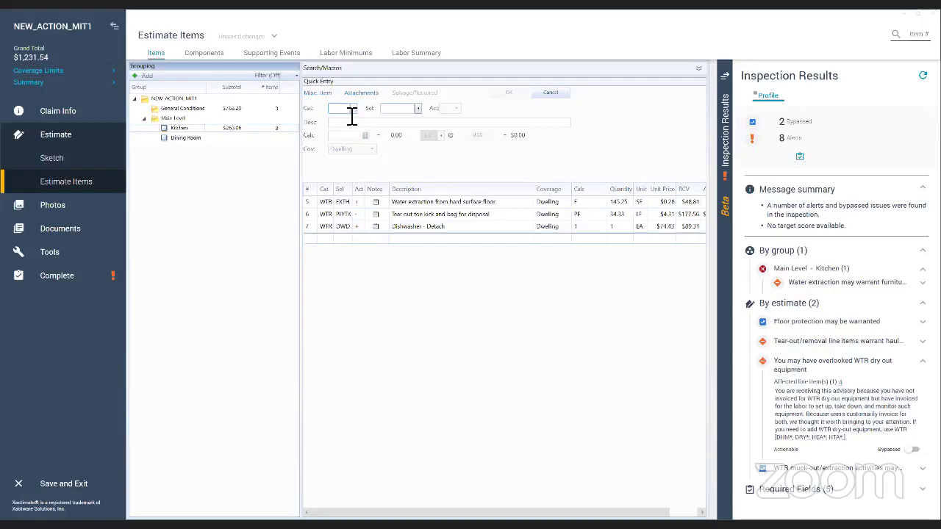
type("WTR")
key("Tab")
type("SNKD")
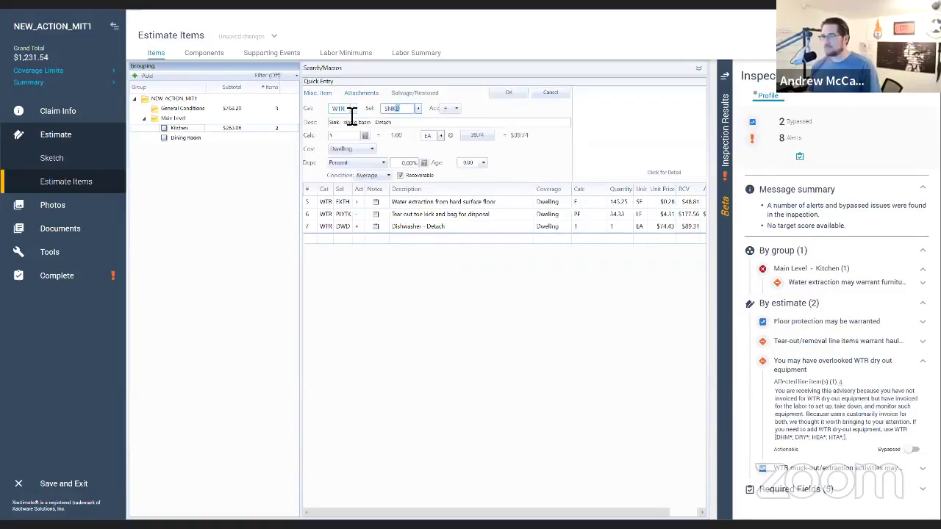
key("Return")
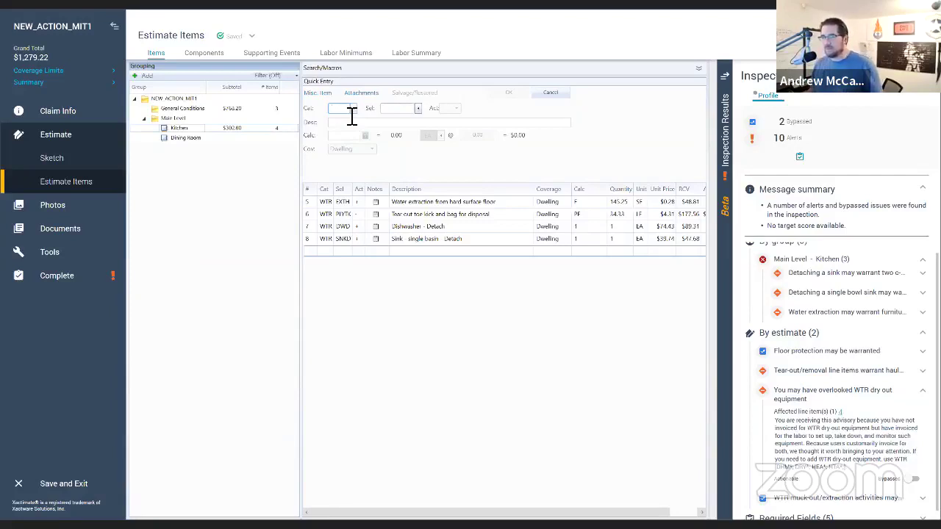
left_click(430, 56)
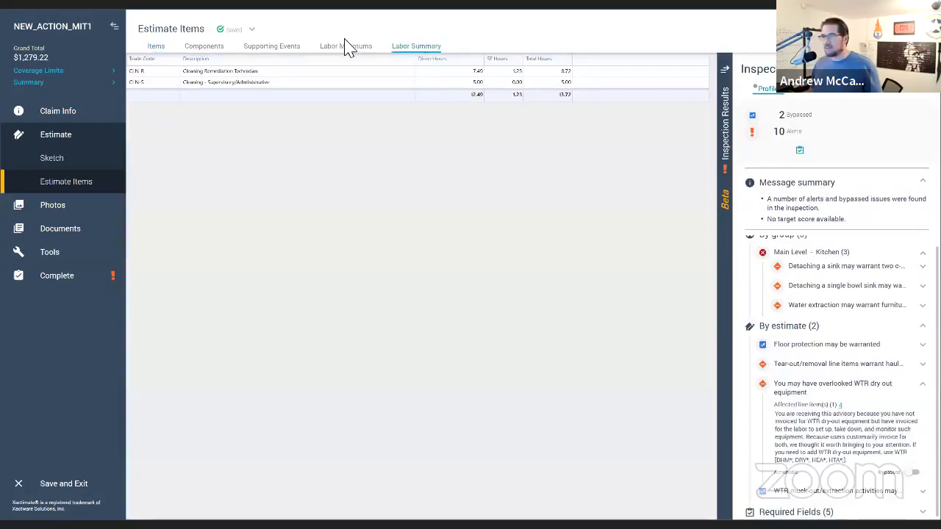
left_click(344, 47)
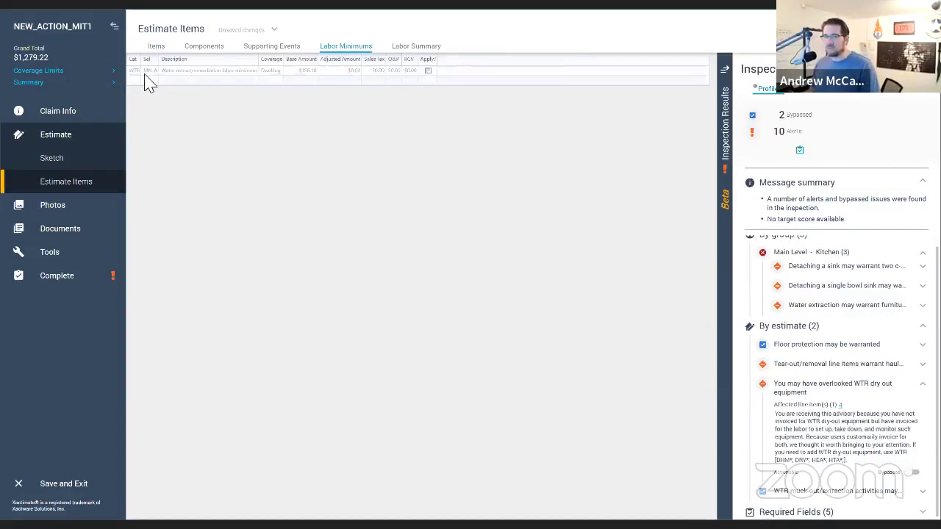
left_click(154, 47)
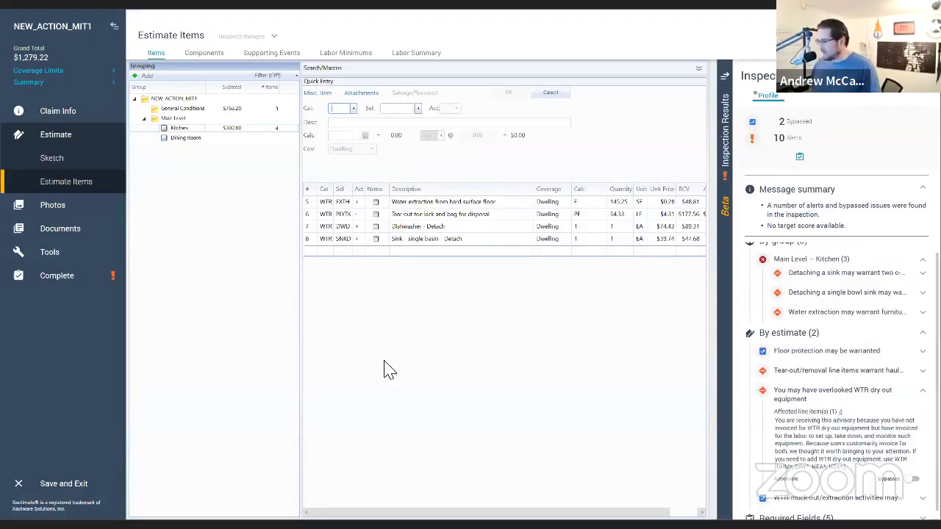
Step: Expand the 'Detaching a sink may warrant two c-caps' alert and select its explanation text
scroll(854, 373, "down", 1)
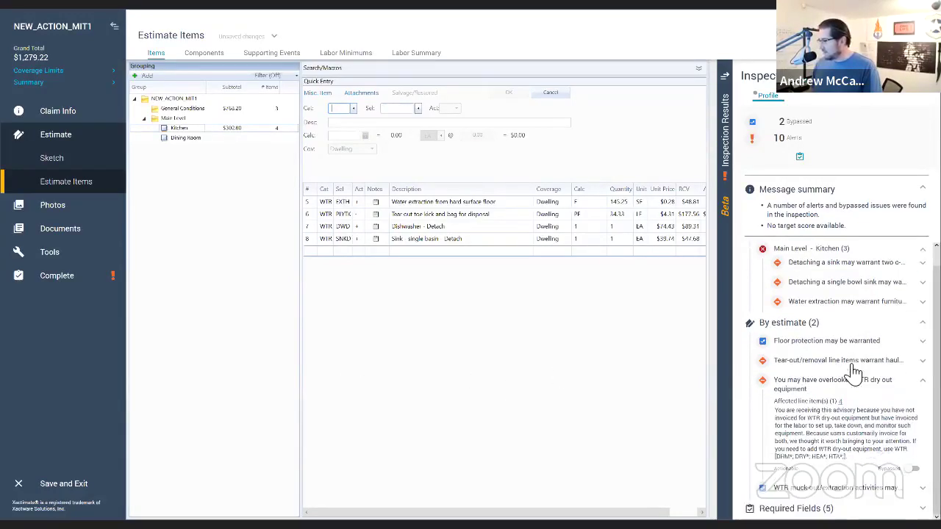
scroll(853, 375, "up", 1)
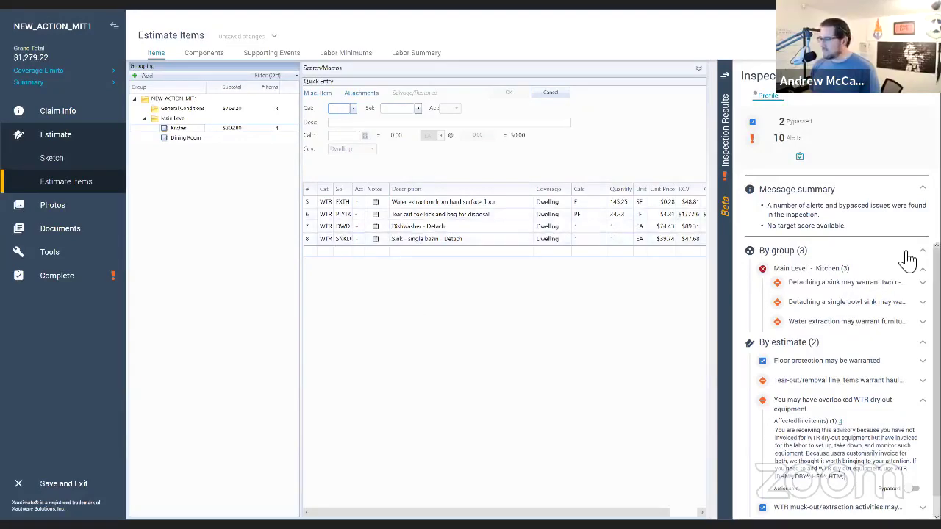
left_click(846, 283)
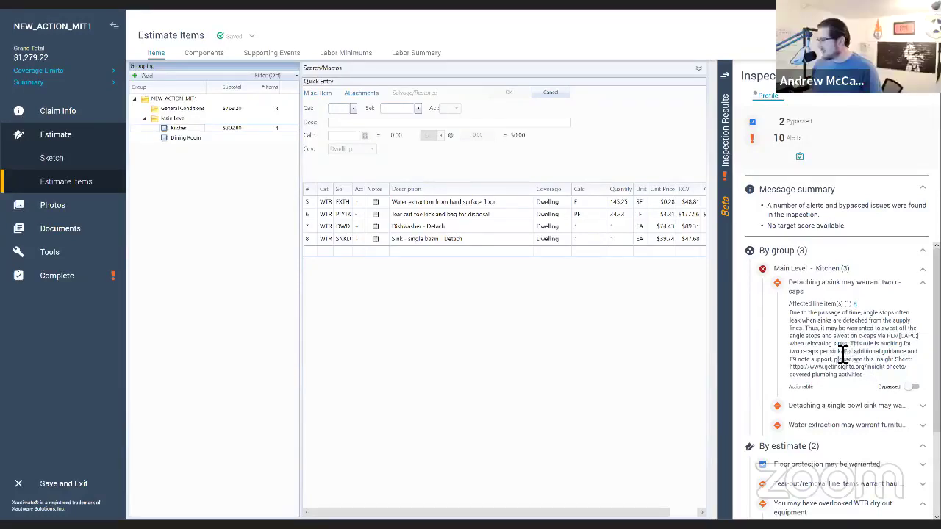
left_click_drag(844, 354, 789, 317)
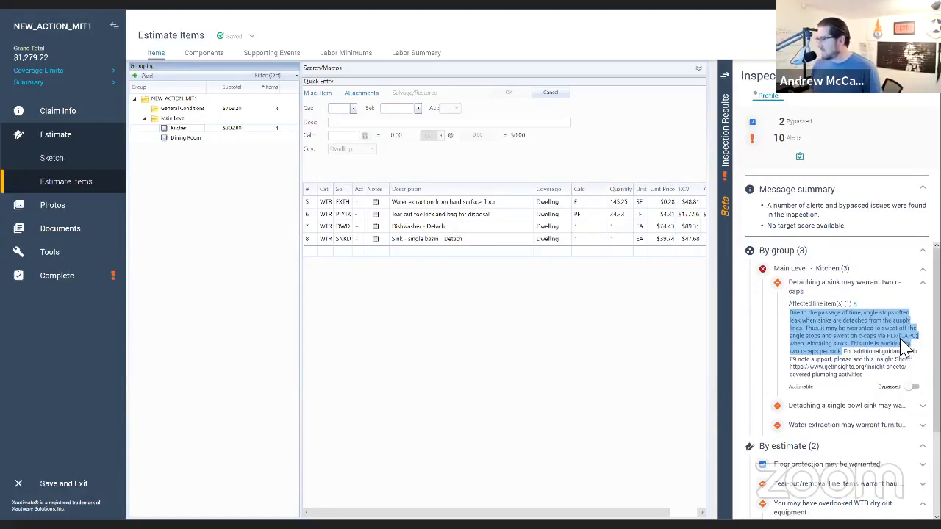
left_click(346, 115)
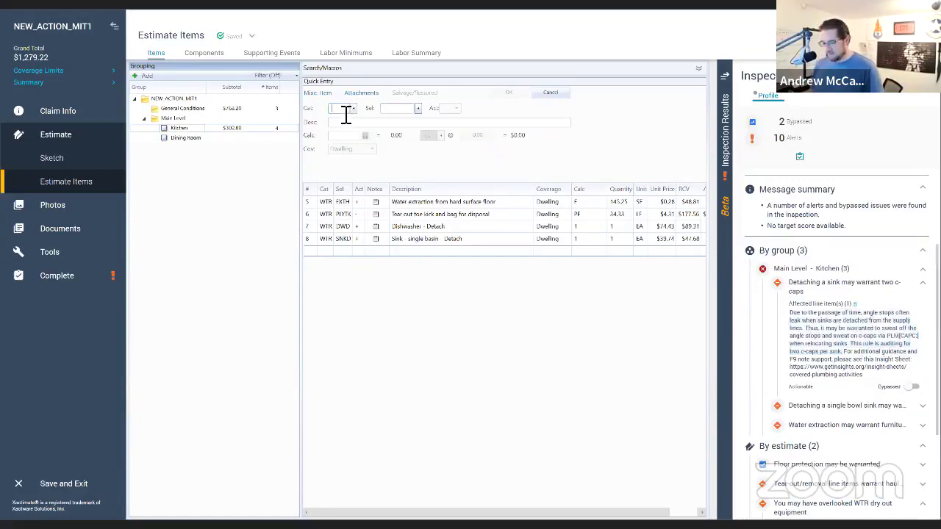
Step: Add 3 EA of the PLM CAPC water line copper cap/plug item to the Kitchen
type("PLM")
key("Tab")
type("CAPC")
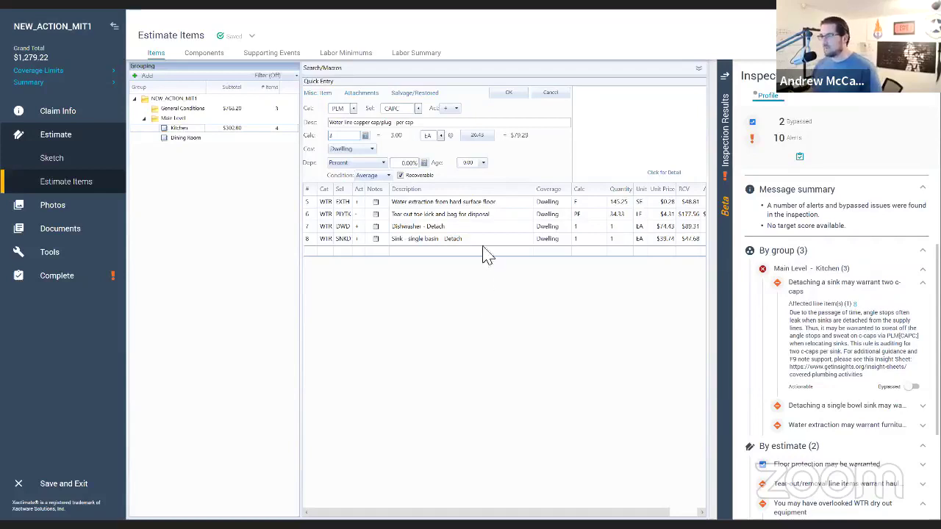
left_click(508, 93)
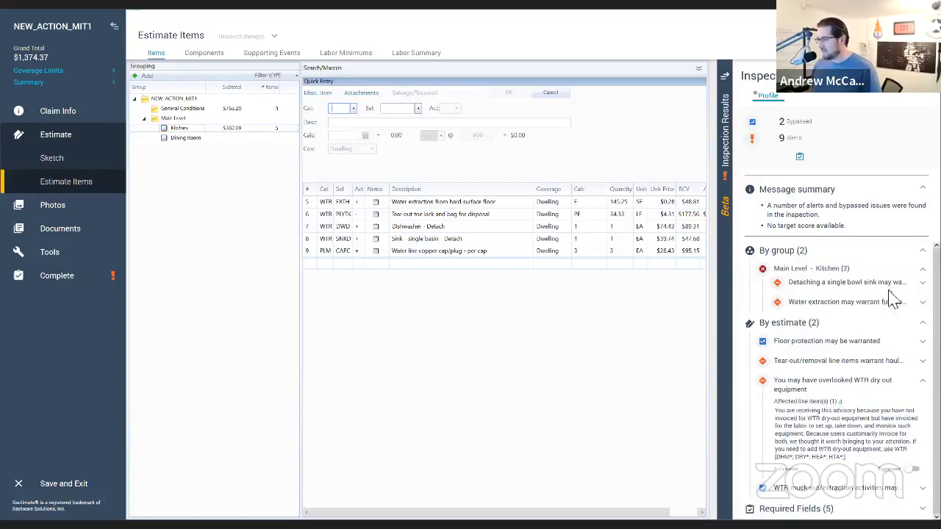
Step: Paste the c-cap alert text as a note on line 9, then expand the haul-away advisory
left_click(379, 257)
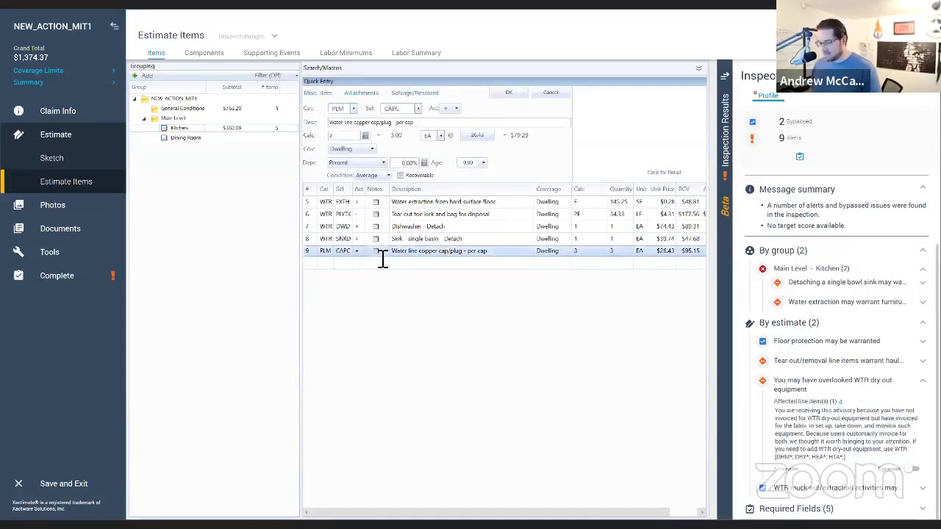
left_click(375, 251)
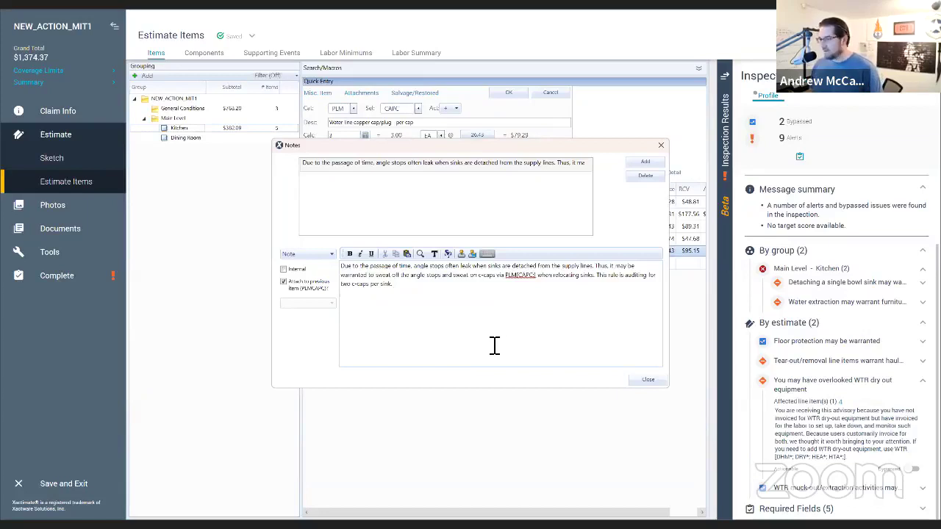
left_click(647, 380)
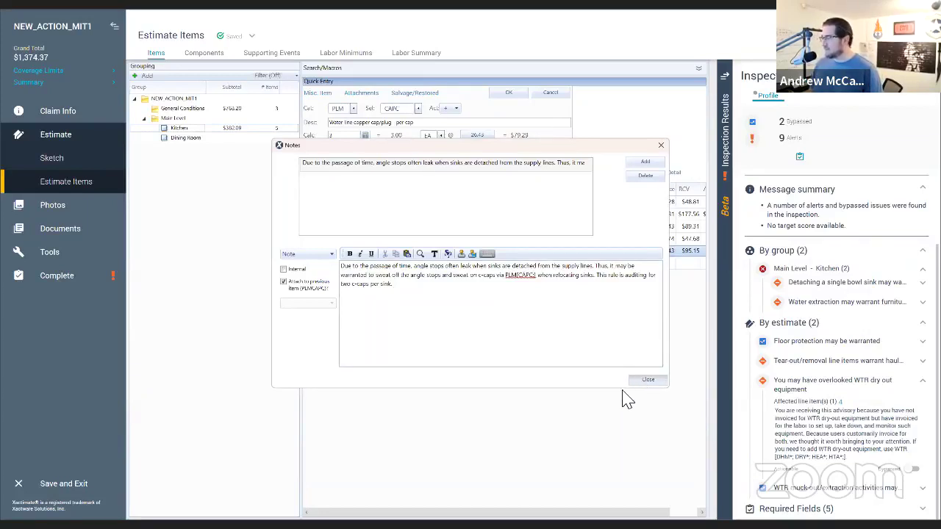
left_click(827, 361)
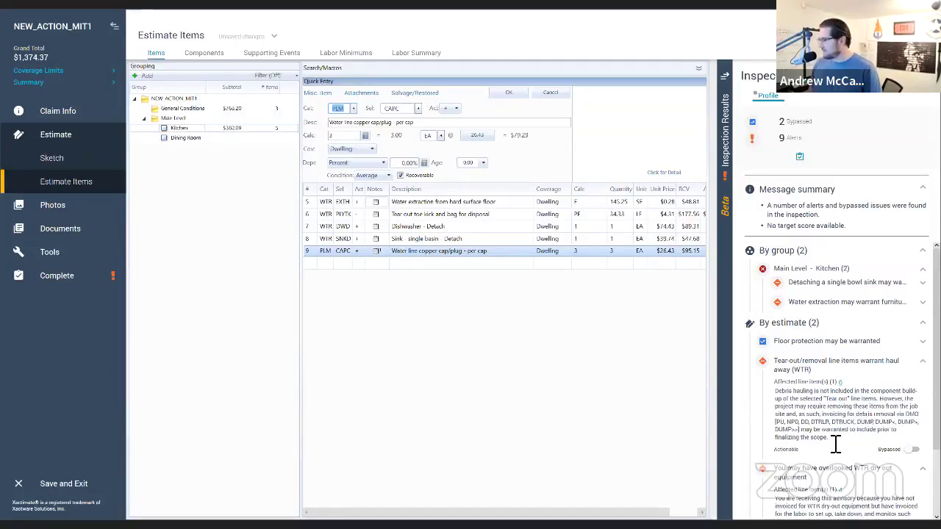
Step: Copy the haul-away advisory text and add a DMO DTRLR tandem axle dump trailer load to General Conditions
left_click_drag(835, 444, 779, 400)
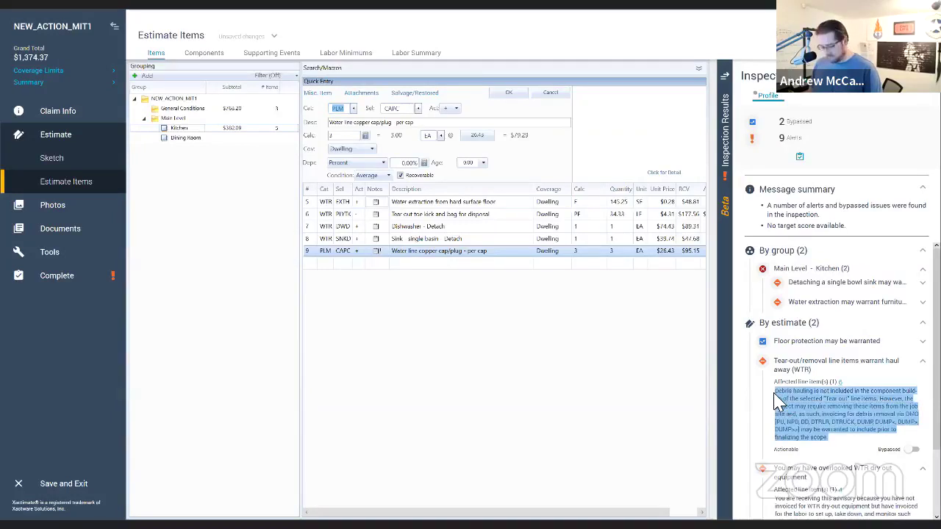
left_click(183, 109)
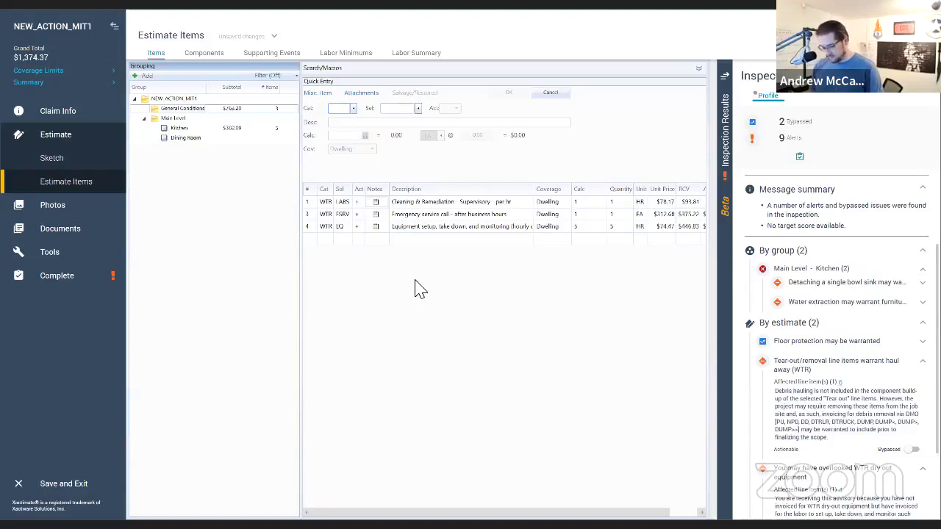
type("DMO")
key("Tab")
type("DTRLR")
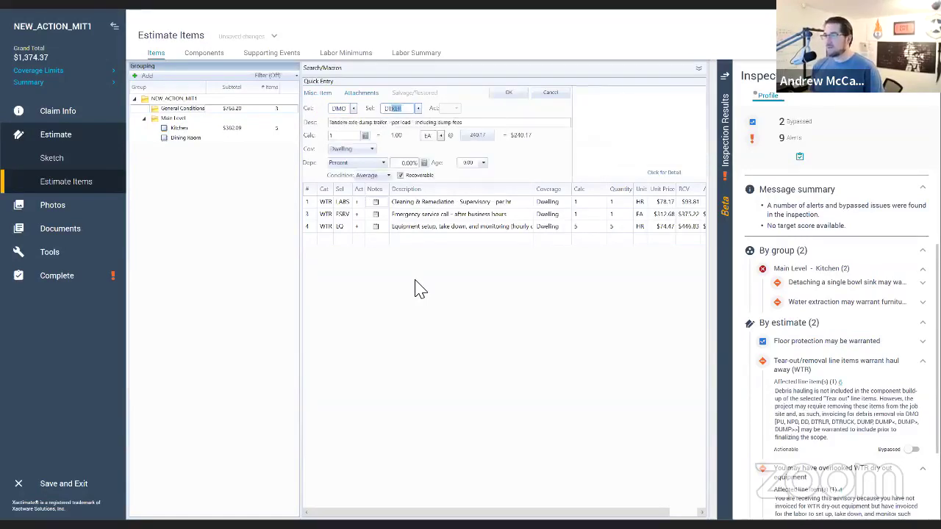
left_click(517, 94)
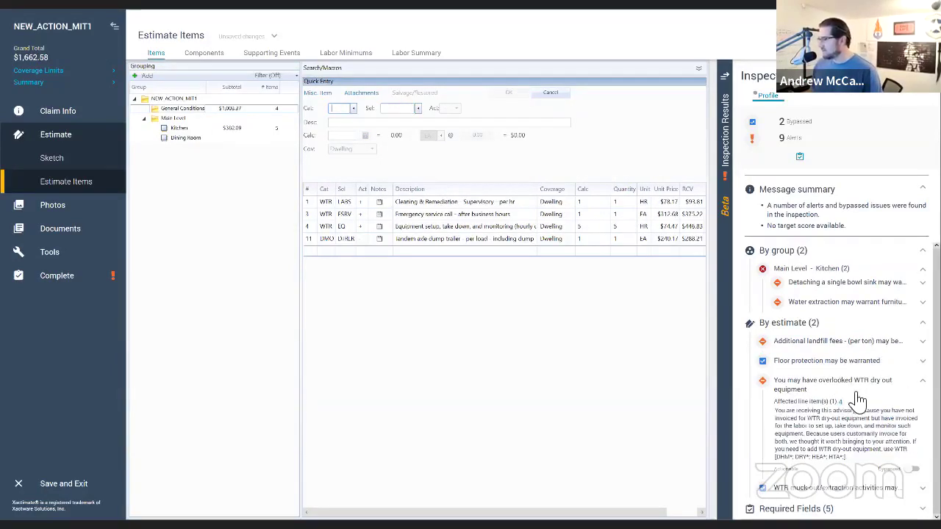
Step: Paste the debris-hauling explanation into the dump trailer line's note
left_click(379, 240)
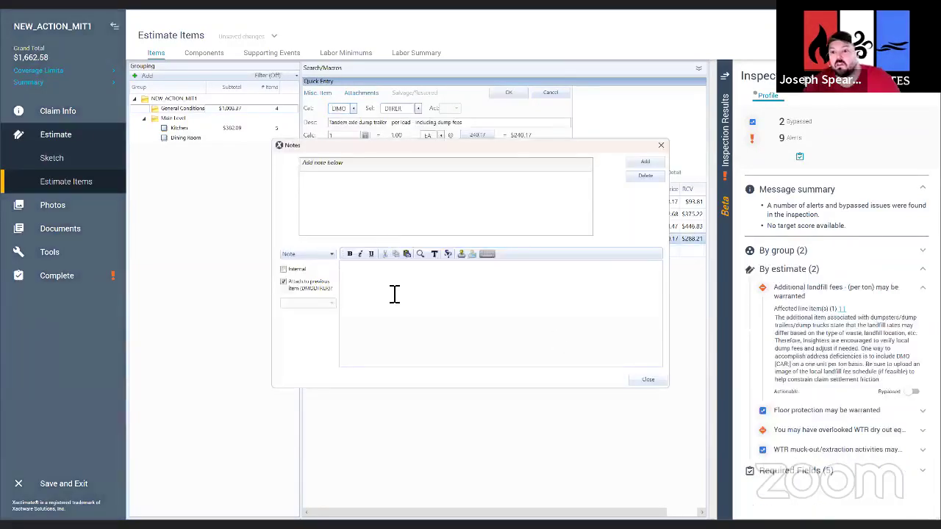
type("Debris hauling is not included in the component build-up of the selected \"Tear out\" line items. However, the project may require removing these items from the job site and, as such, invoicing for debris removal via DMOIPU, NFO, DD, DTRLR, DTRUCK, DUMP, DUMP<, DUMP>, DUMP>>) may be warranted to include prior to finalizing the scope.")
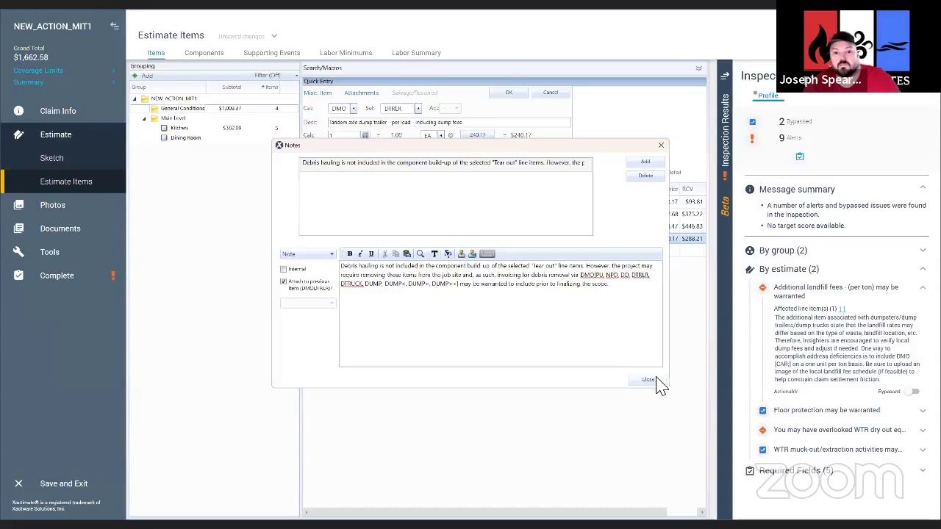
left_click(657, 382)
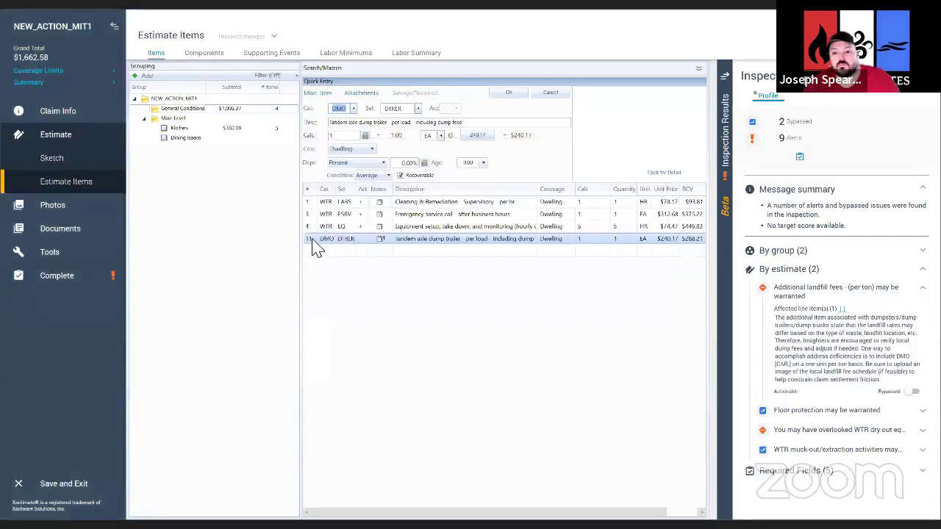
Step: Change the dump trailer line's trade to CLN-R, save it, and reload line 11
left_click(478, 138)
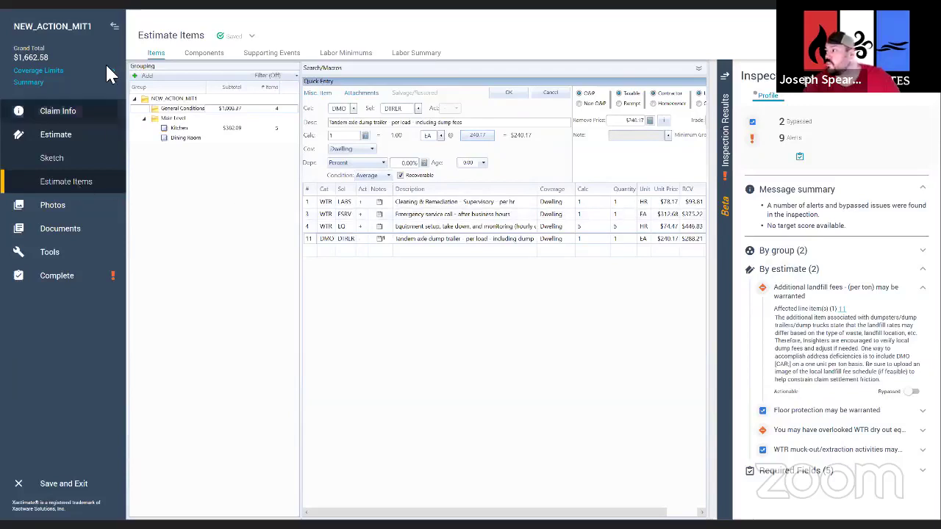
left_click(115, 27)
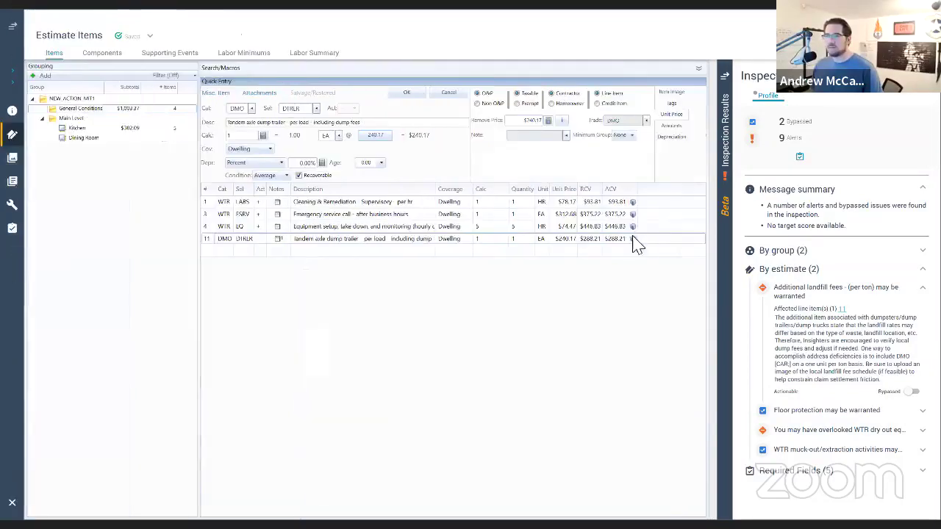
left_click(647, 121)
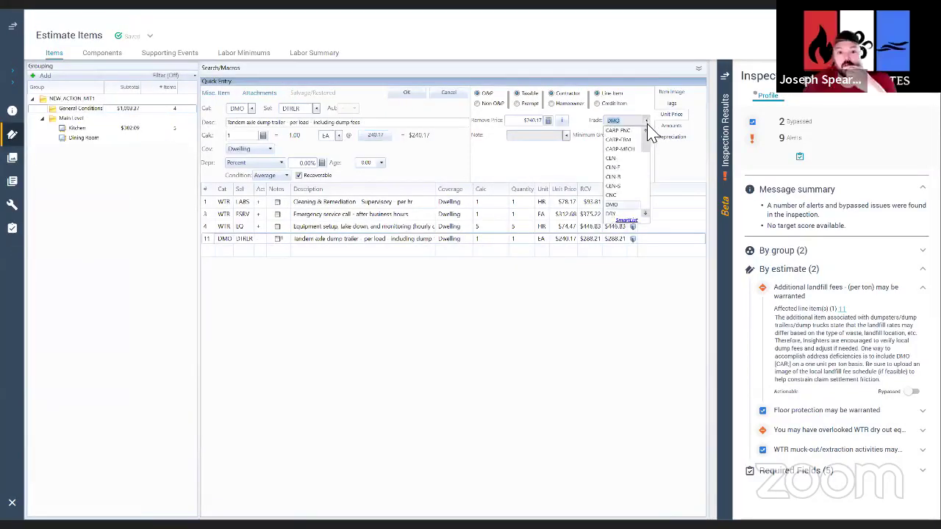
scroll(645, 179, "down", 10)
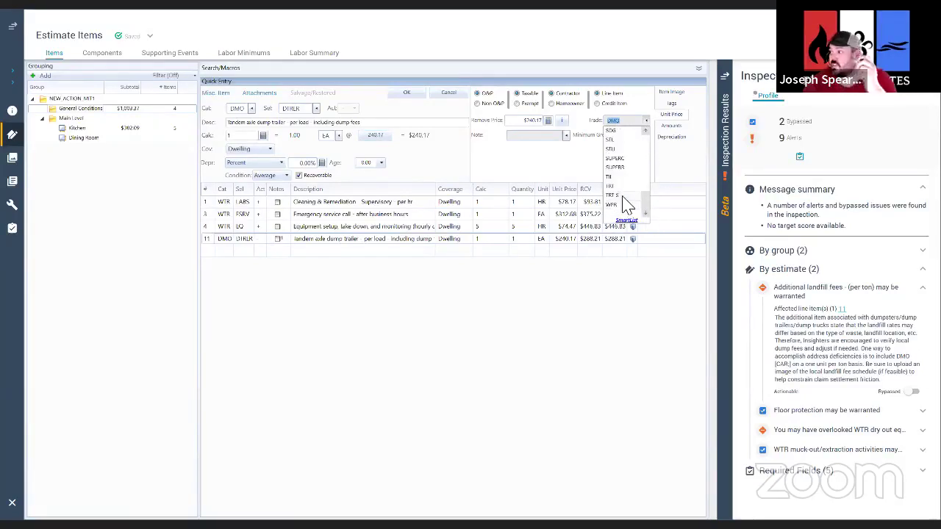
scroll(625, 195, "up", 3)
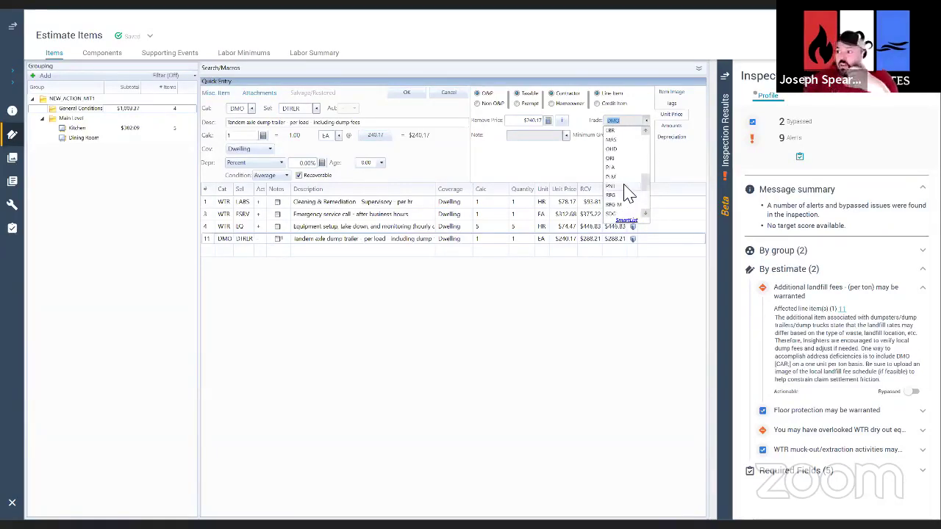
scroll(625, 194, "up", 5)
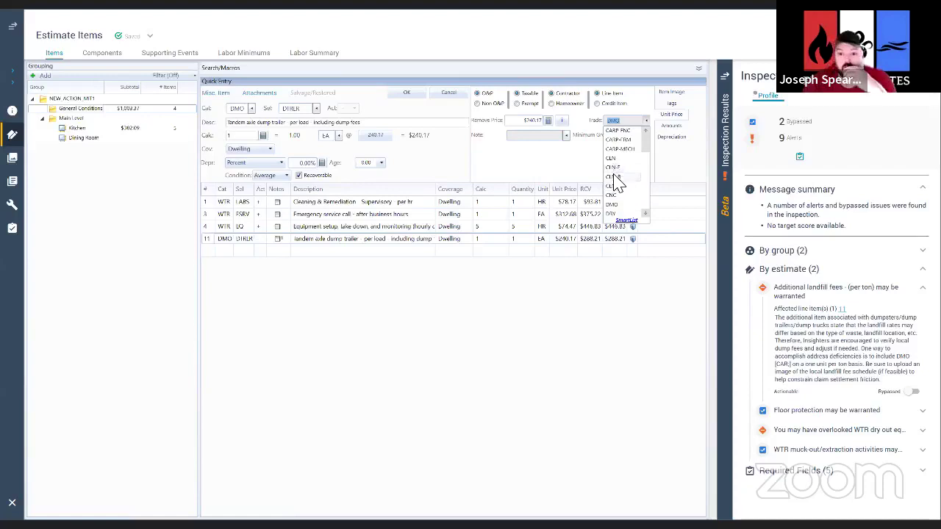
left_click(614, 179)
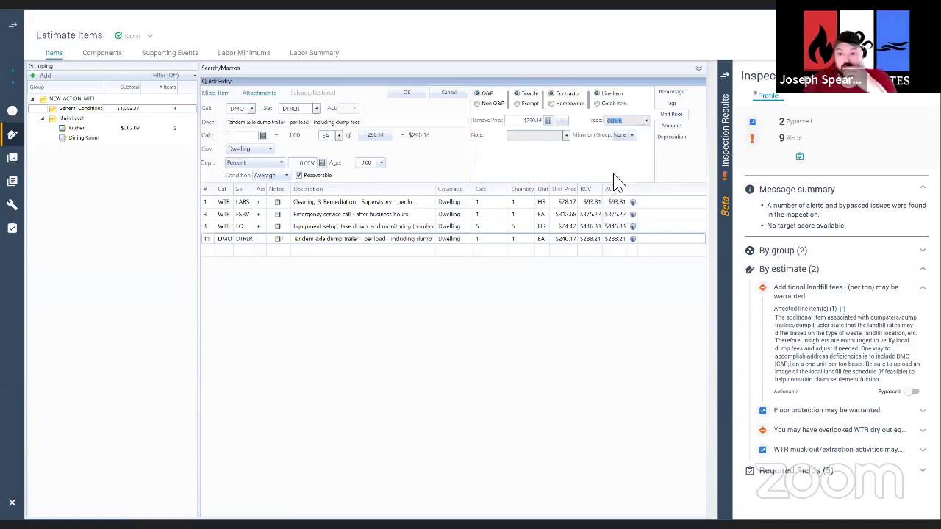
left_click(406, 94)
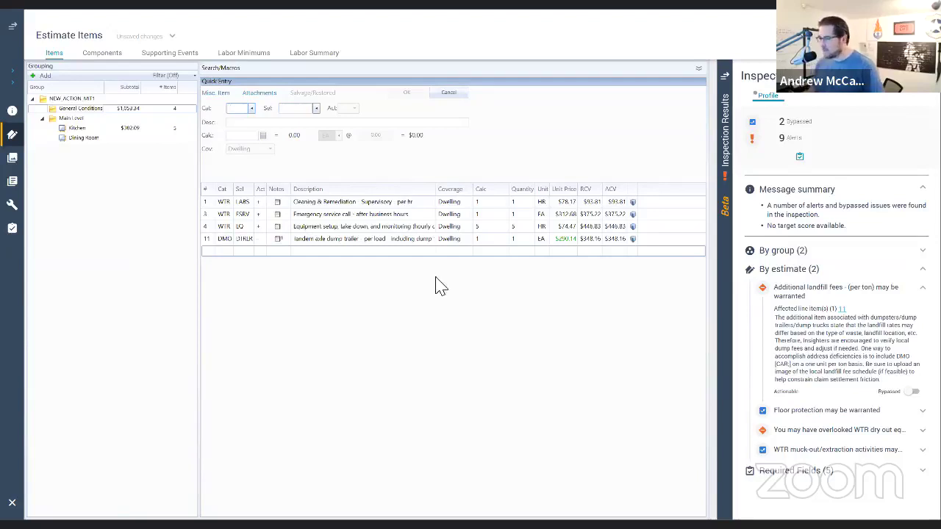
left_click(209, 241)
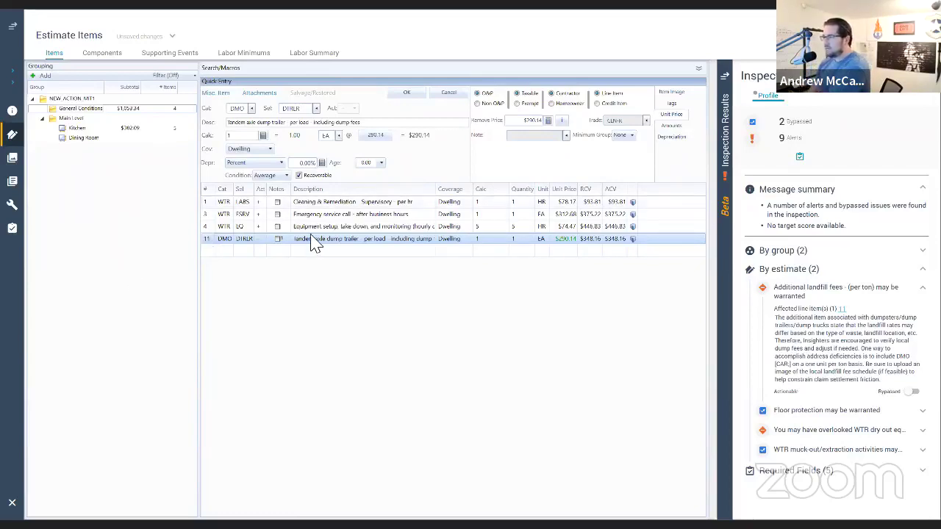
left_click(562, 122)
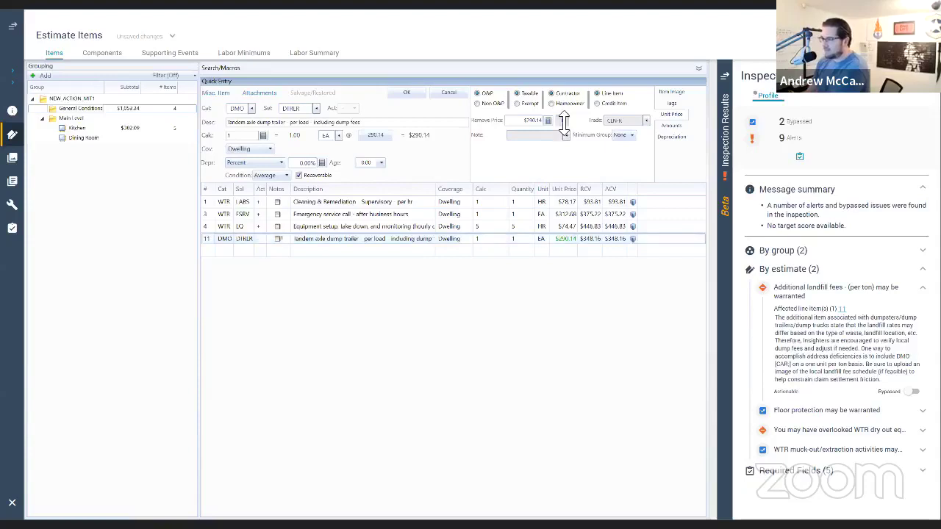
Step: In the remove price's Assembly Info, set labor Supporting Events to WTR-LAB and accept
left_click(564, 122)
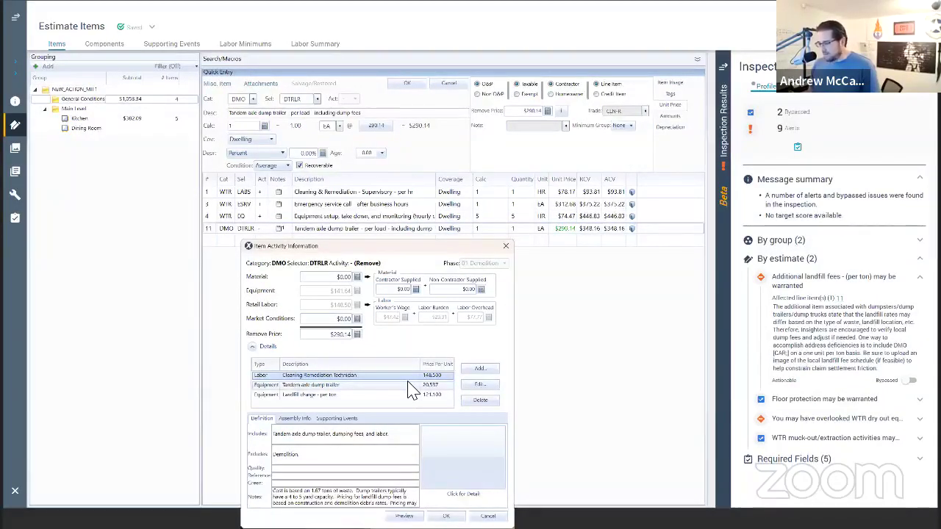
left_click(296, 420)
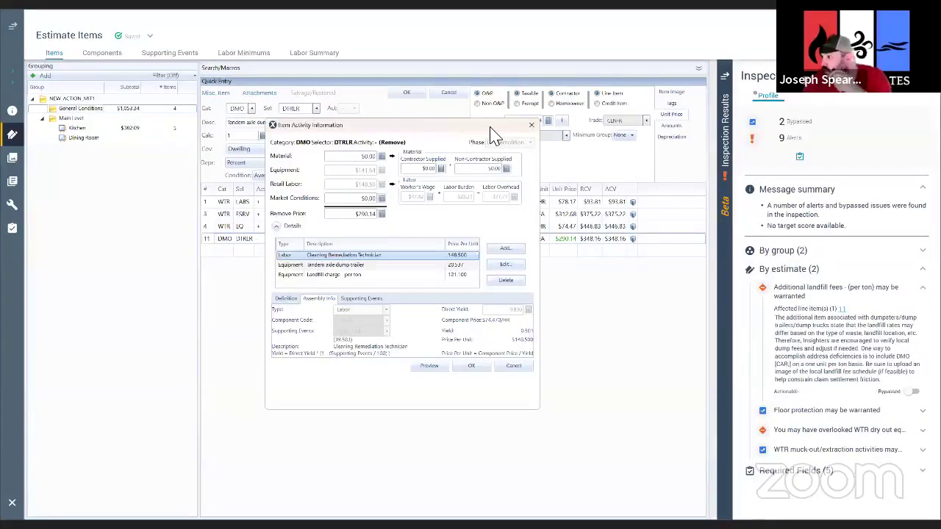
left_click_drag(491, 128, 579, 186)
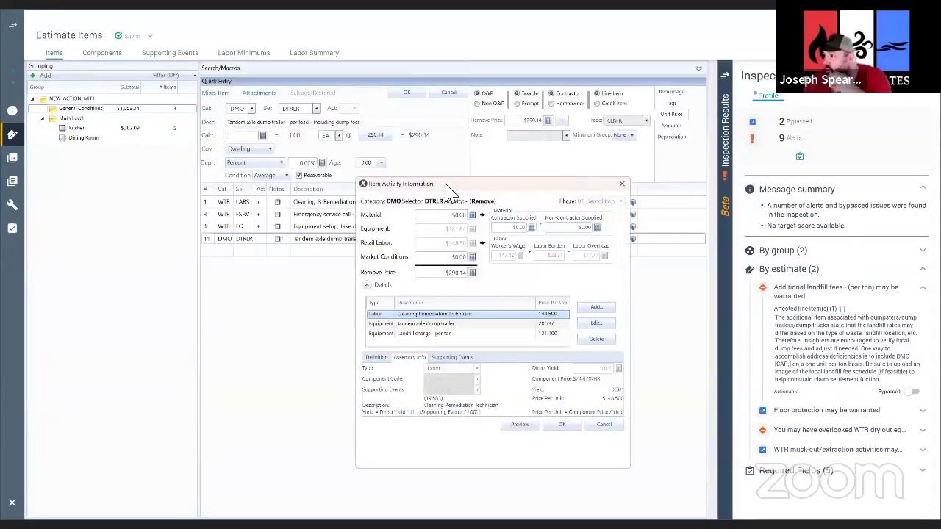
left_click_drag(497, 190, 412, 190)
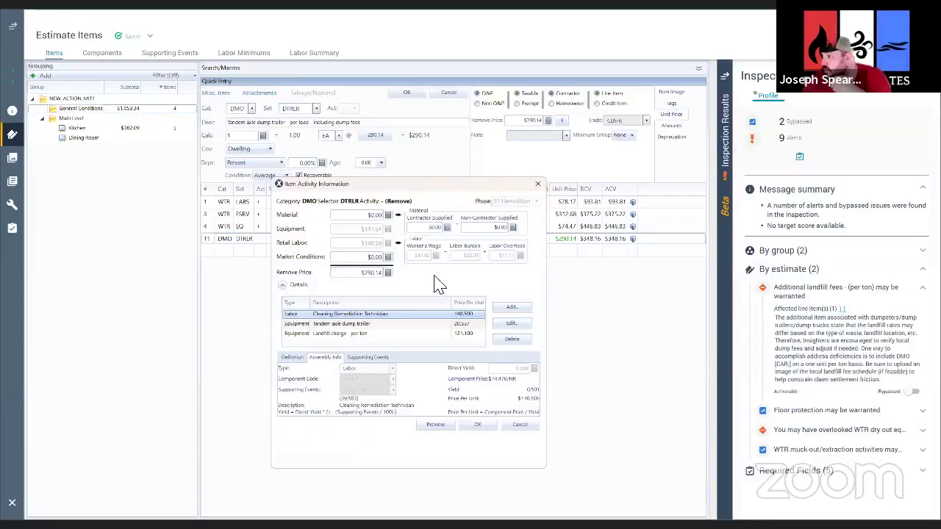
left_click(512, 325)
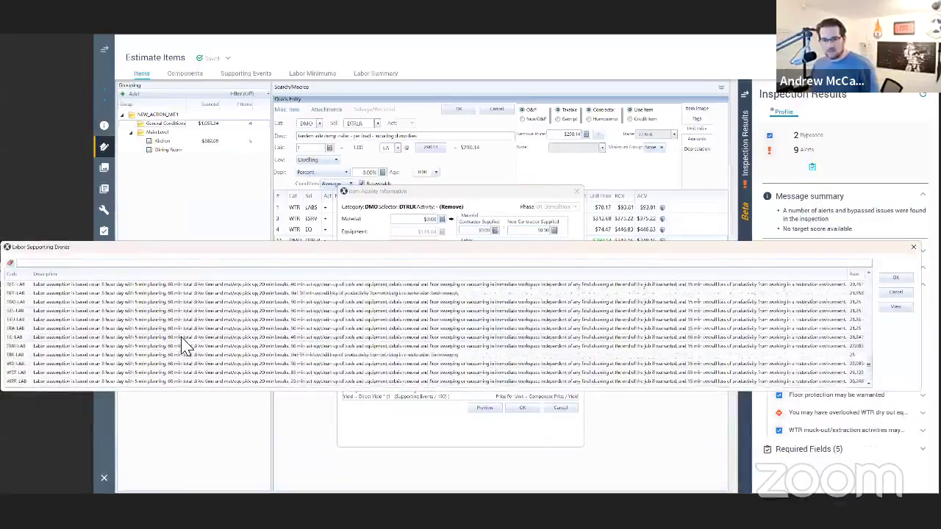
scroll(192, 345, "down", 1)
left_click(26, 375)
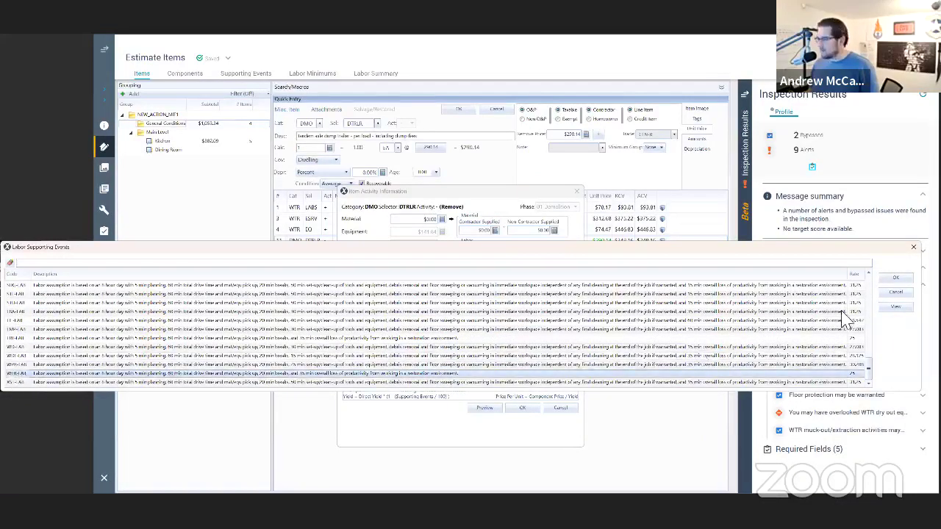
left_click(896, 279)
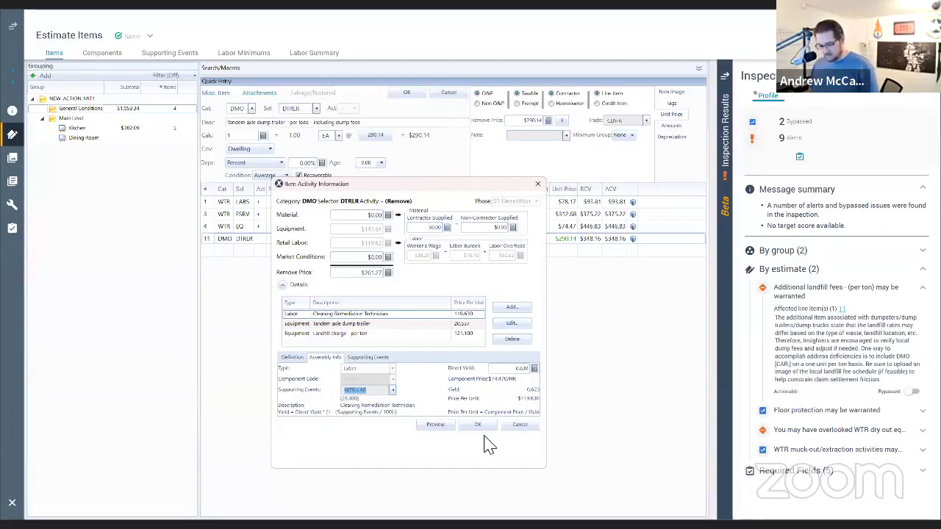
key("Tab")
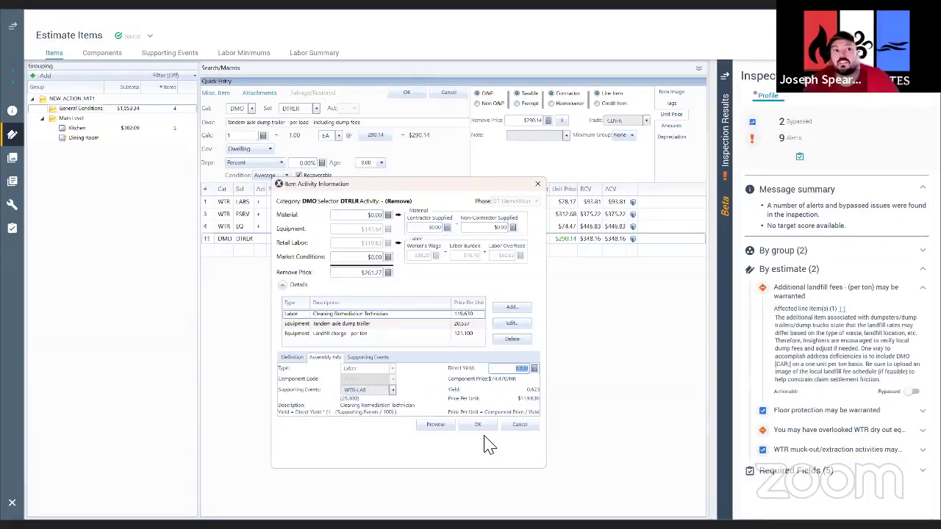
key("Tab")
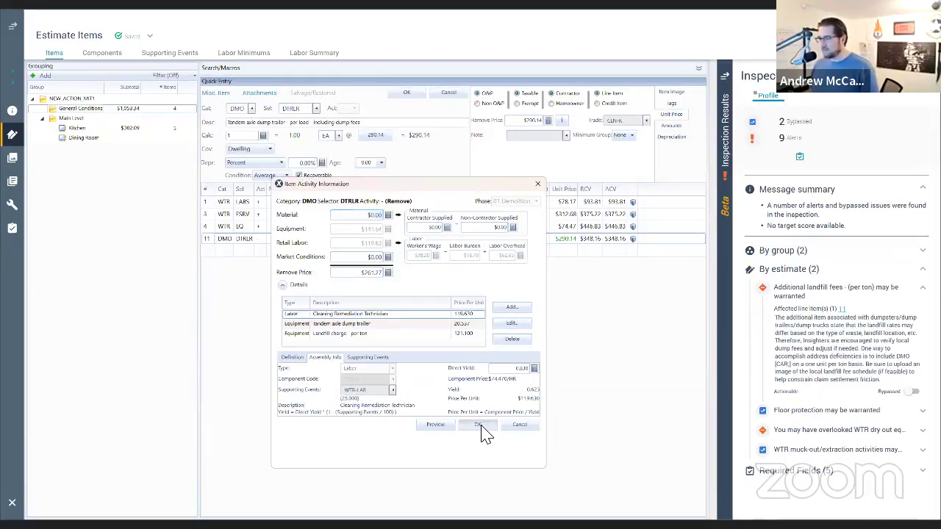
left_click(482, 428)
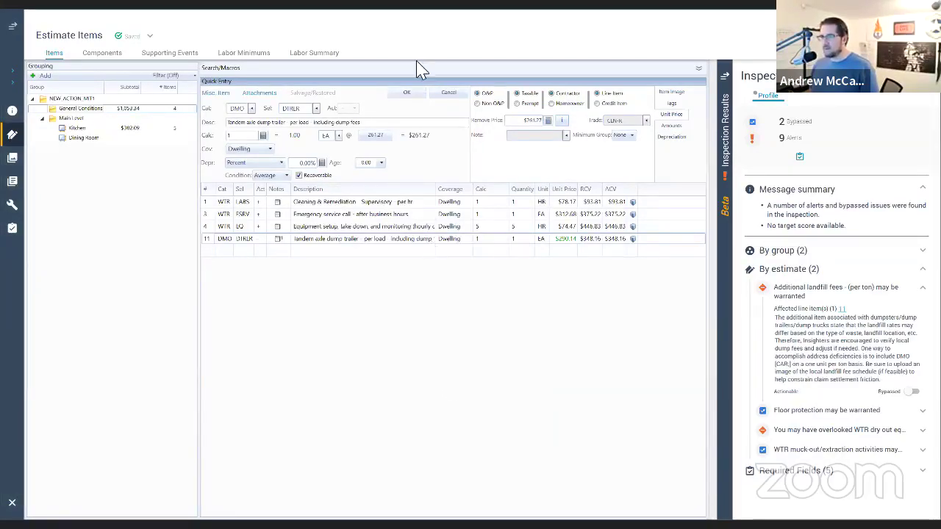
Step: Save the dump trailer at $261.27, bypass the landfill-fees alert, expand the dry-out alert, and show Kitchen
left_click(407, 93)
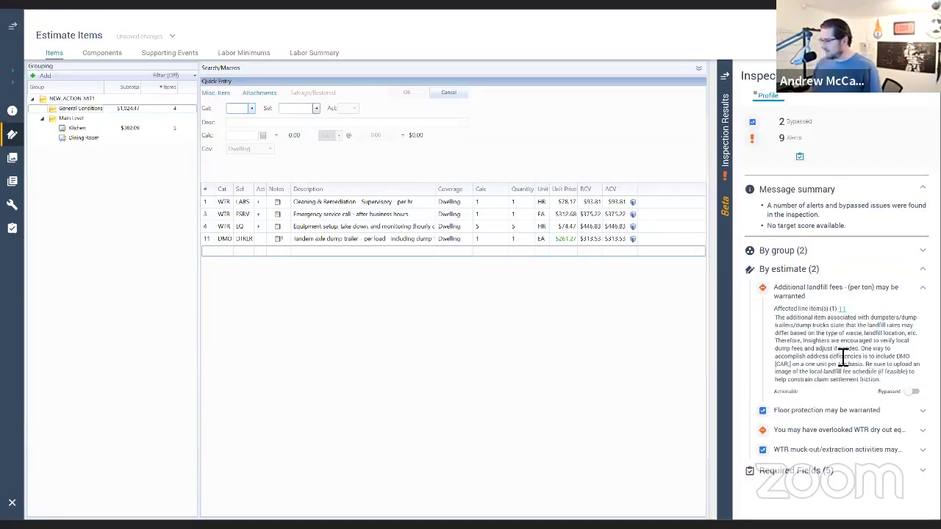
left_click(914, 391)
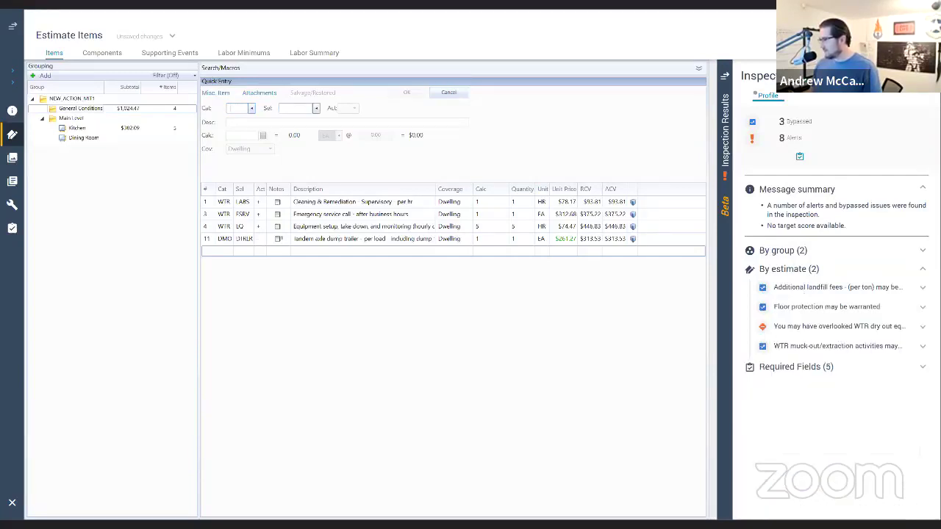
left_click(850, 326)
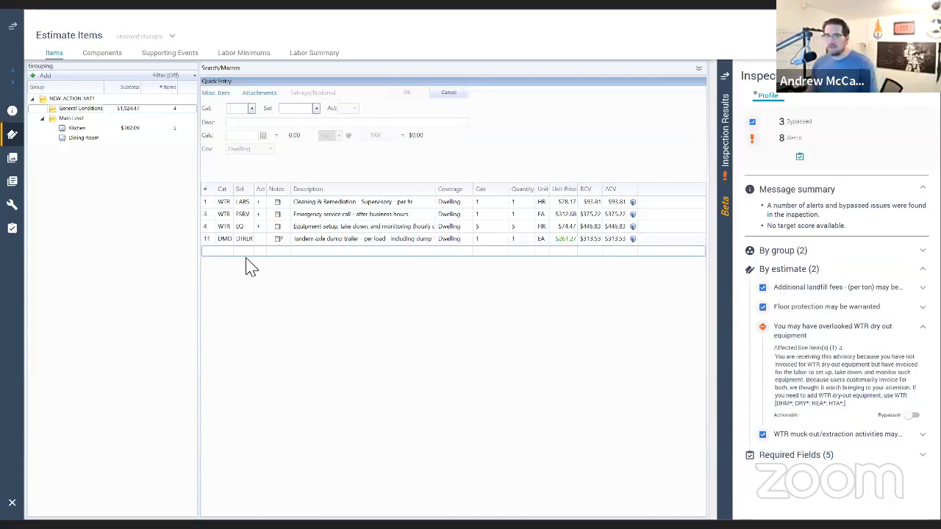
left_click(100, 130)
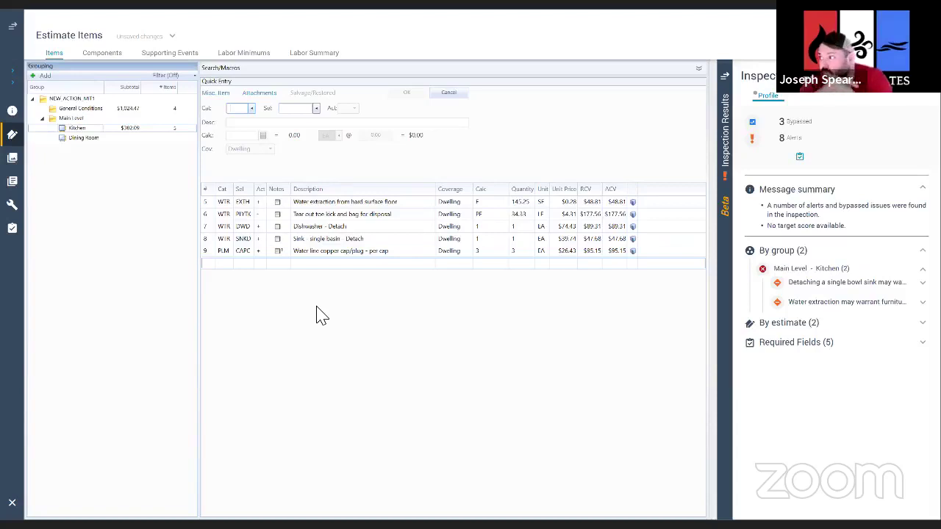
Step: Add WTR non-salvageable vinyl and underlayment tear-out lines to the Kitchen, 145.25 SF each
type("WTR")
key("Tab")
type("FCC")
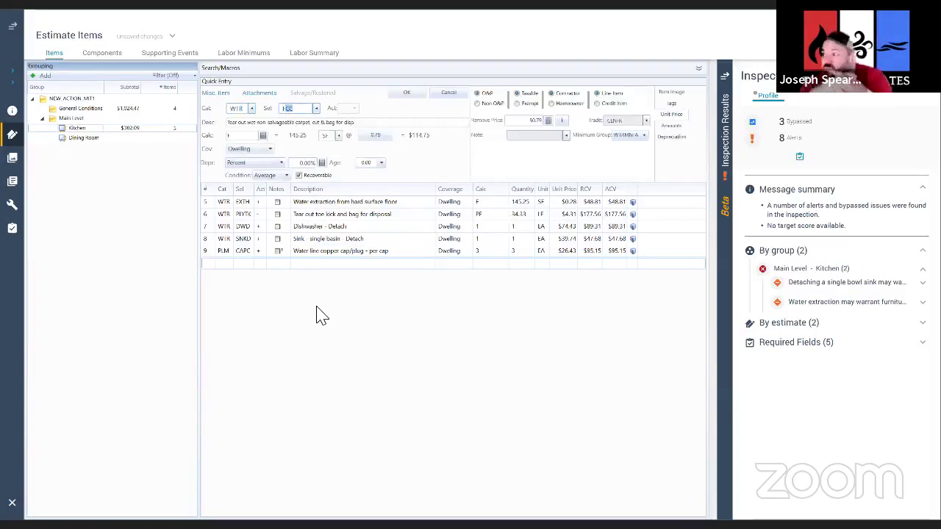
type("V")
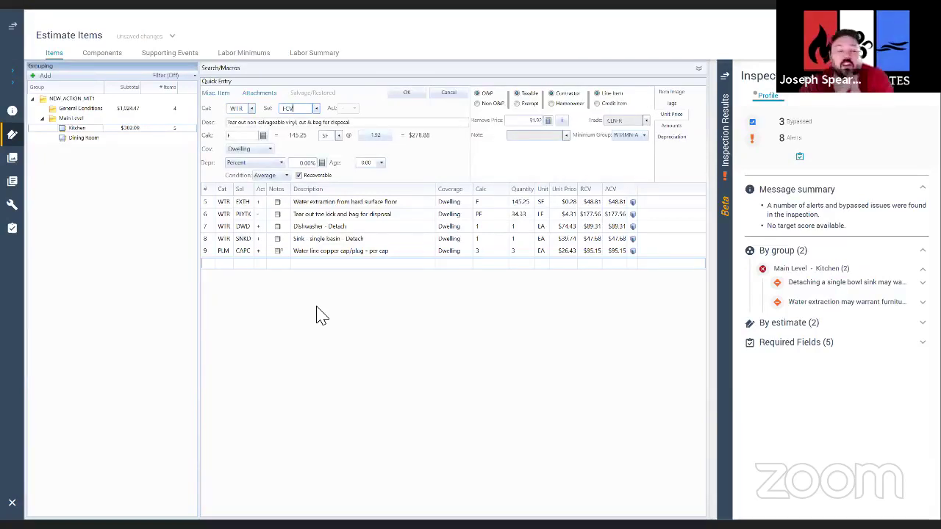
key("Return")
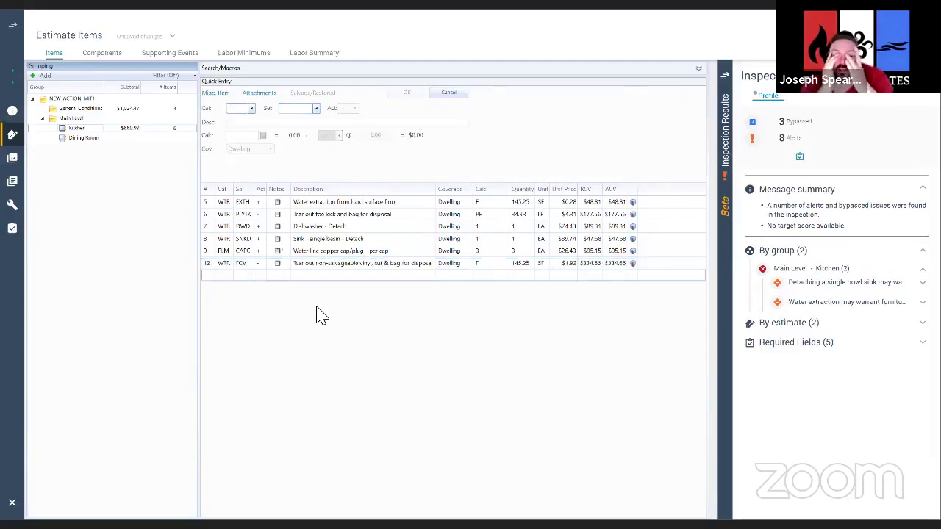
type("WTR")
key("Tab")
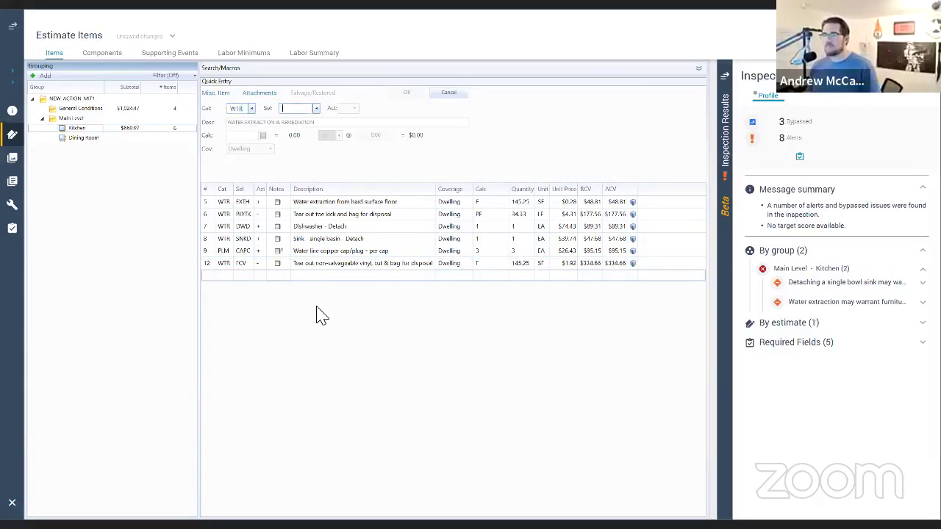
type("LAY")
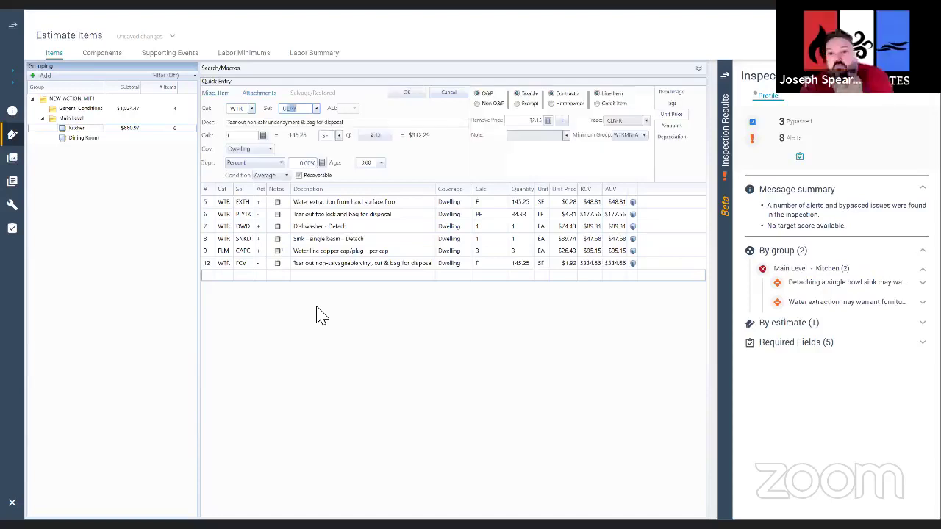
key("Return")
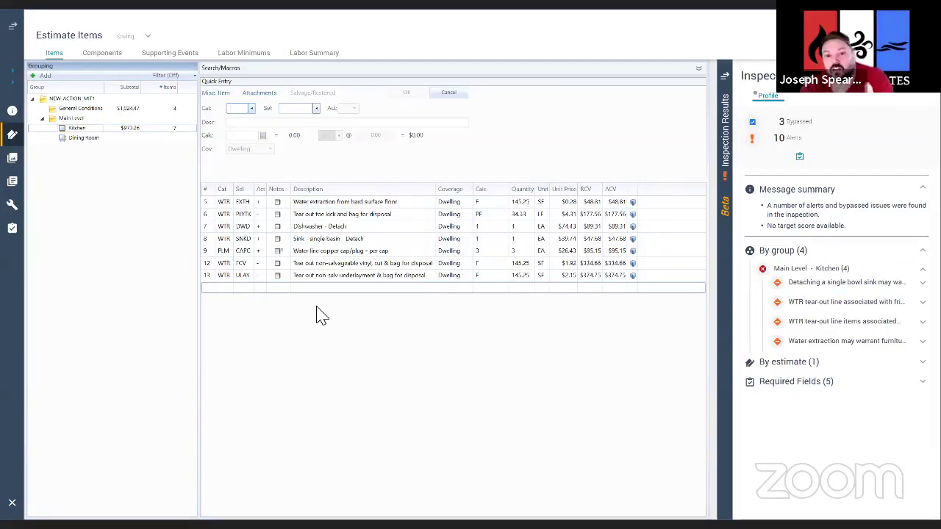
type("WTR")
key("Tab")
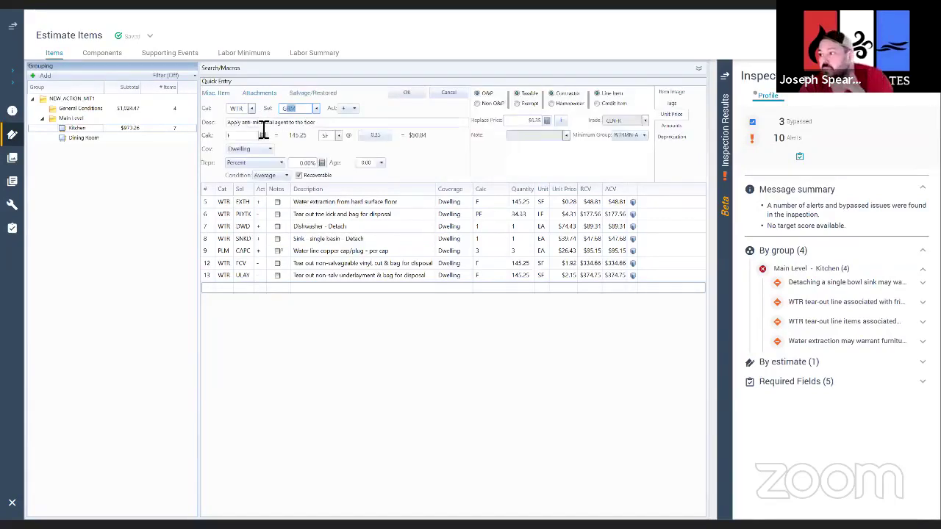
Step: Add an APP GDRS garbage disposer detach & reset line at 0.5 EA
type("ge")
key("BackSpace")
key("BackSpace")
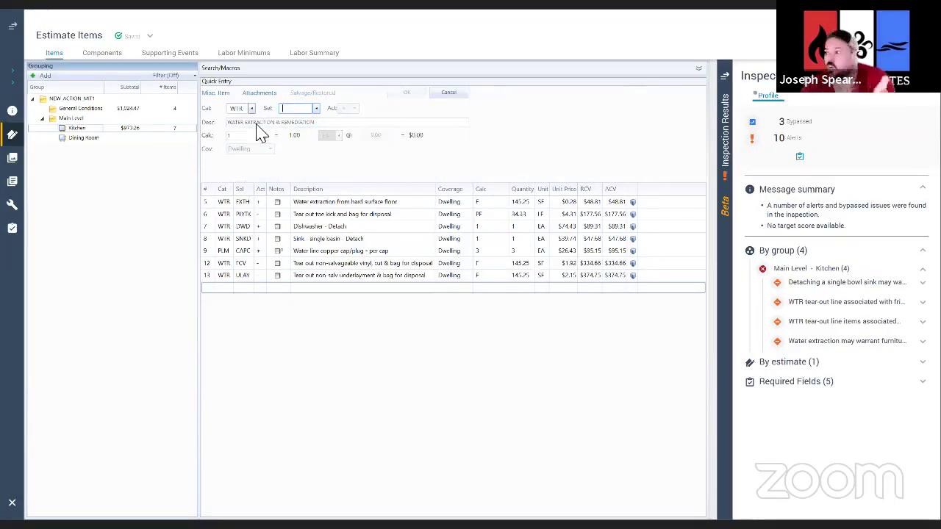
double_click(244, 112)
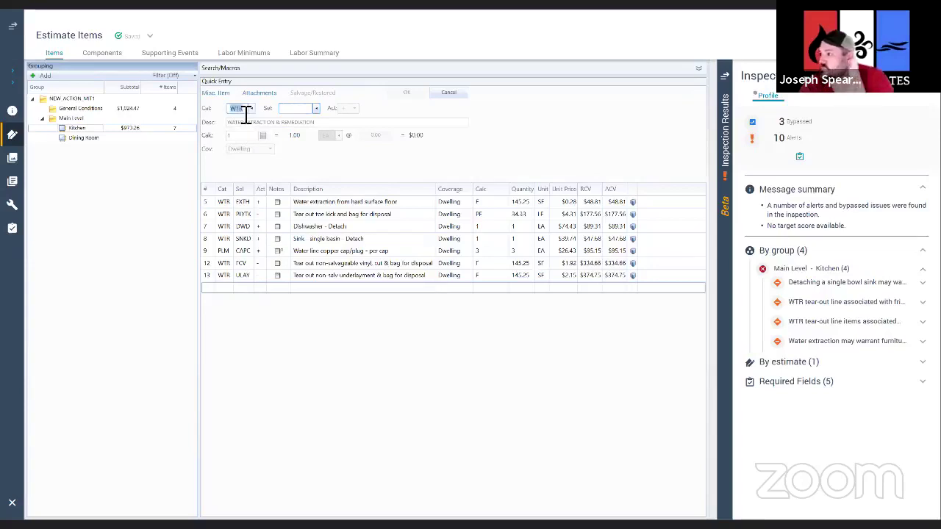
type("app")
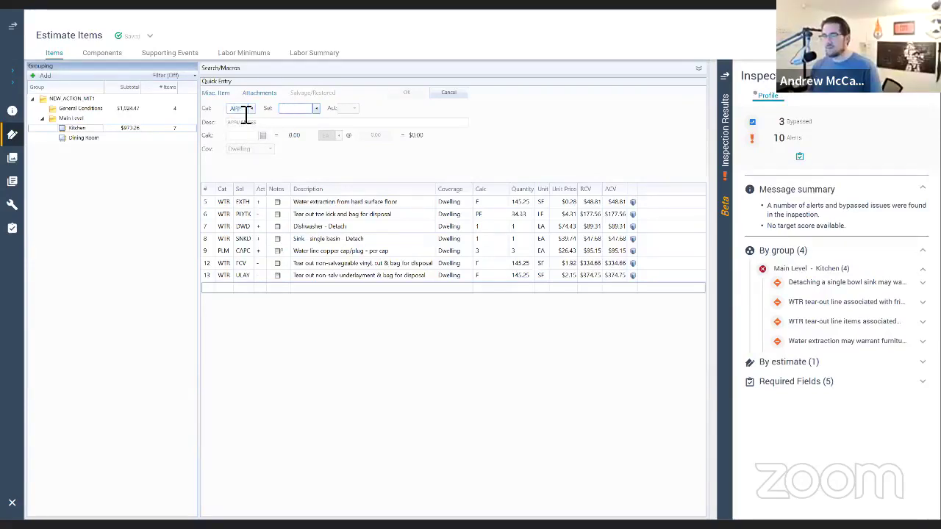
type("gd")
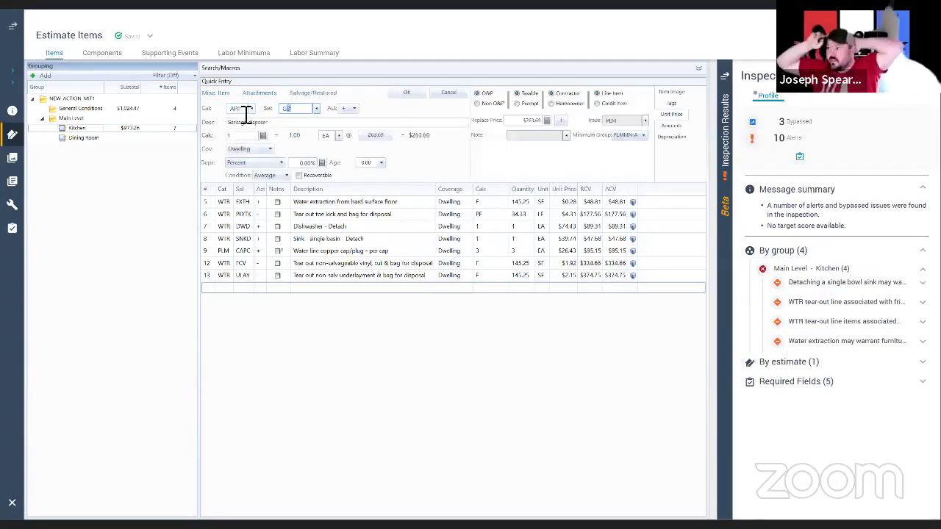
type("rs")
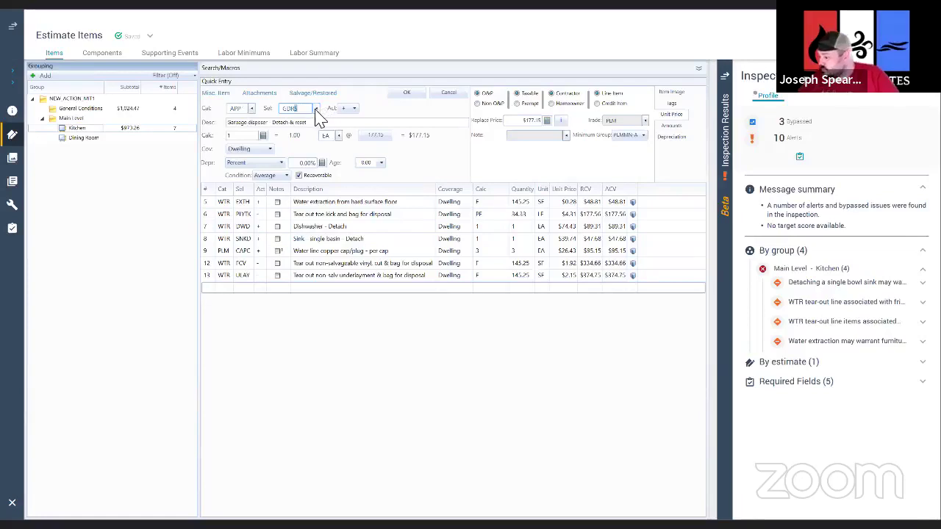
left_click(250, 137)
type(".5")
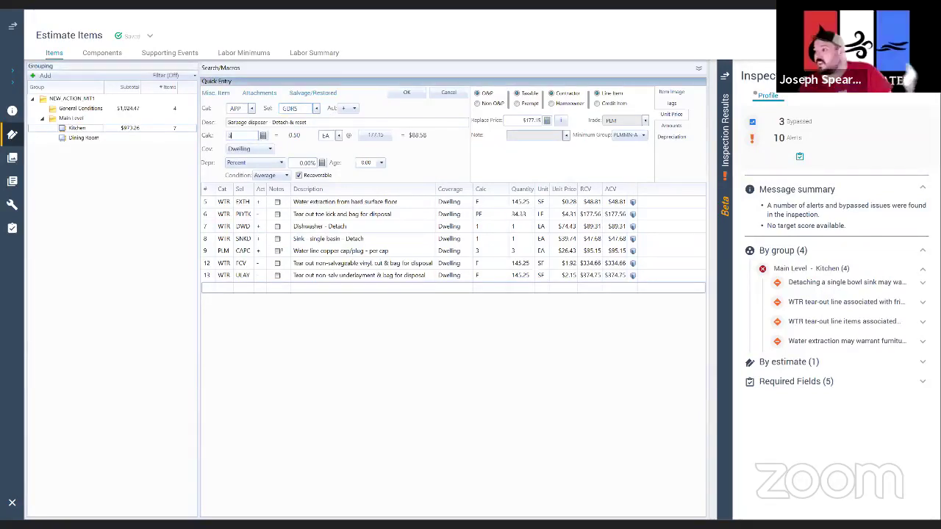
left_click(412, 94)
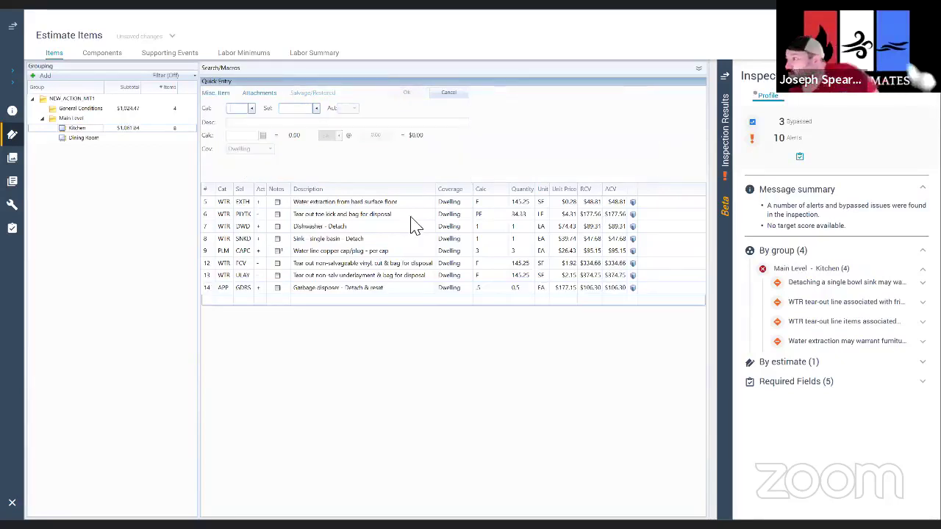
Step: Reopen line 14, try quantity, activity and item-code changes, then cancel the edits
left_click(212, 291)
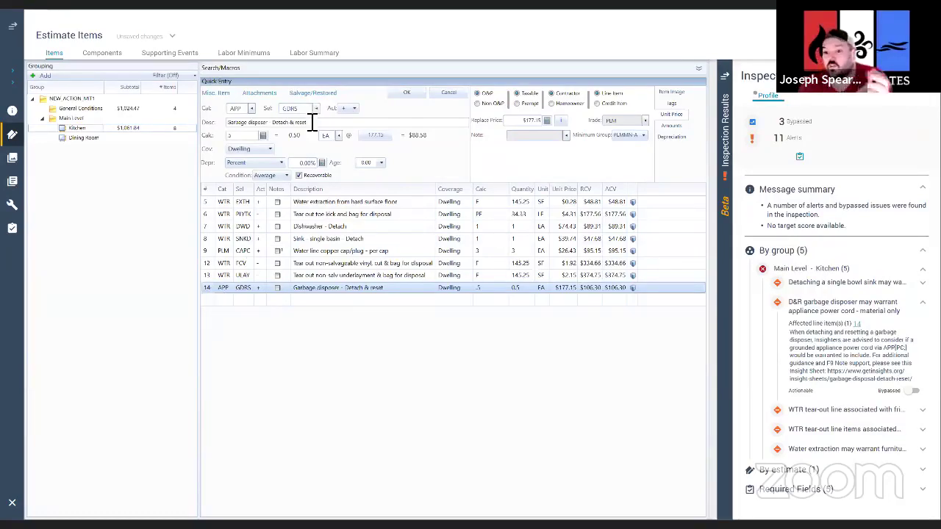
left_click(251, 139)
type("1")
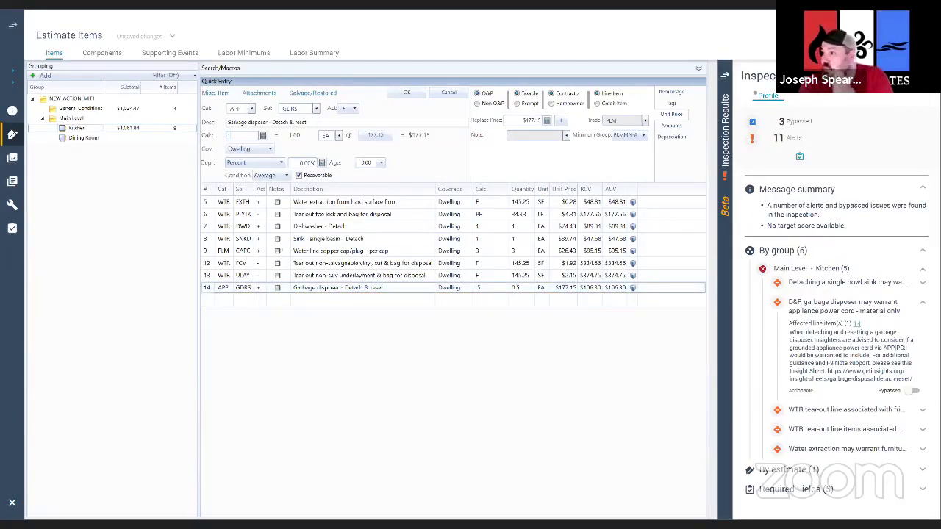
left_click(346, 111)
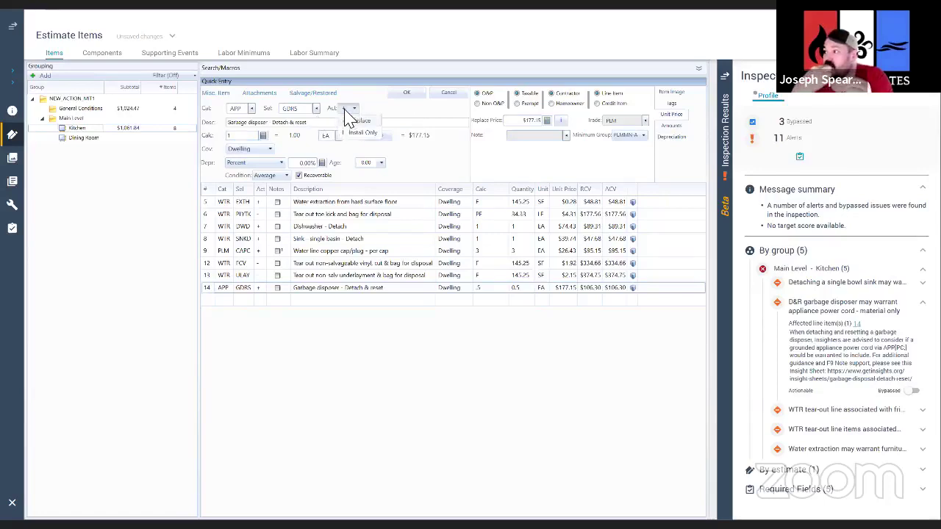
type("+")
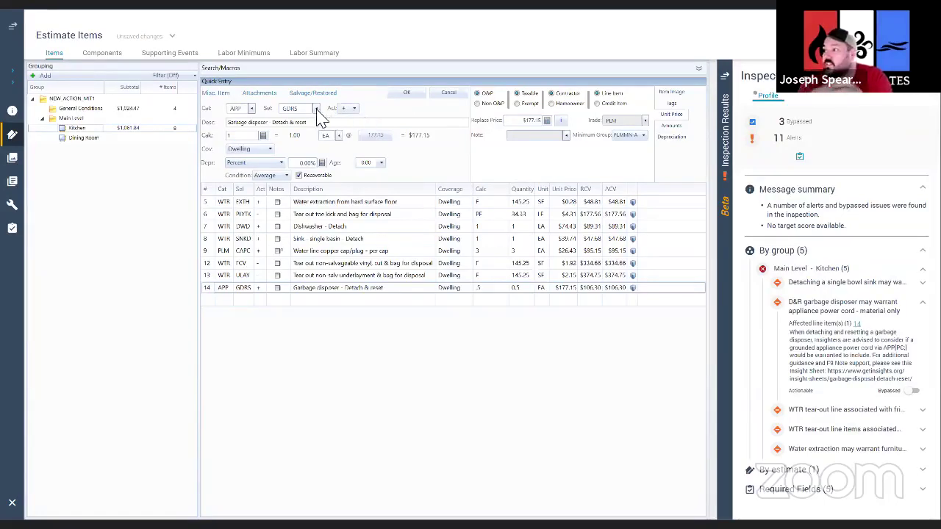
left_click(317, 112)
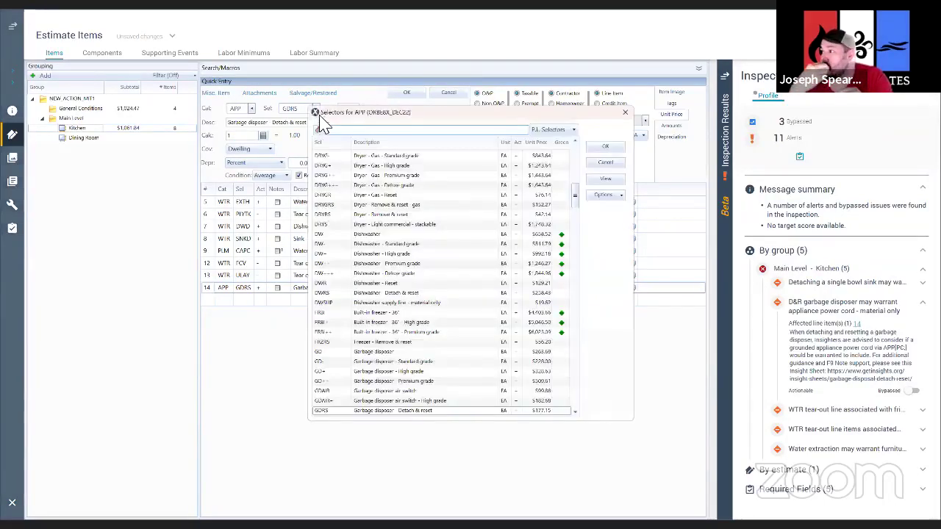
left_click(609, 169)
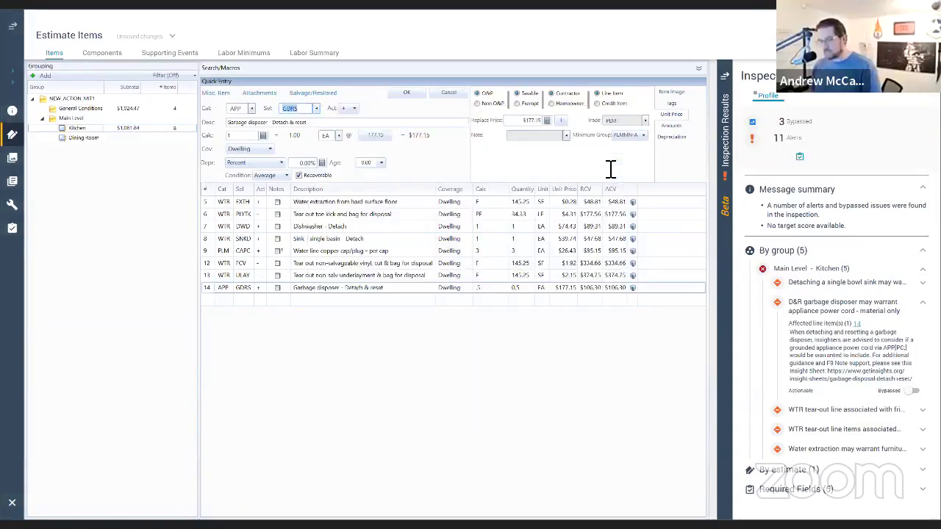
left_click(354, 108)
left_click(367, 141)
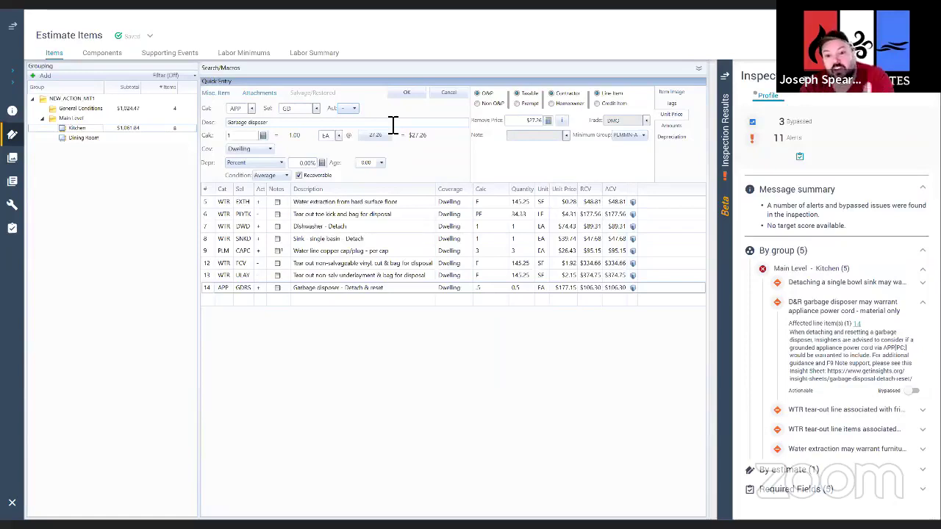
left_click(449, 96)
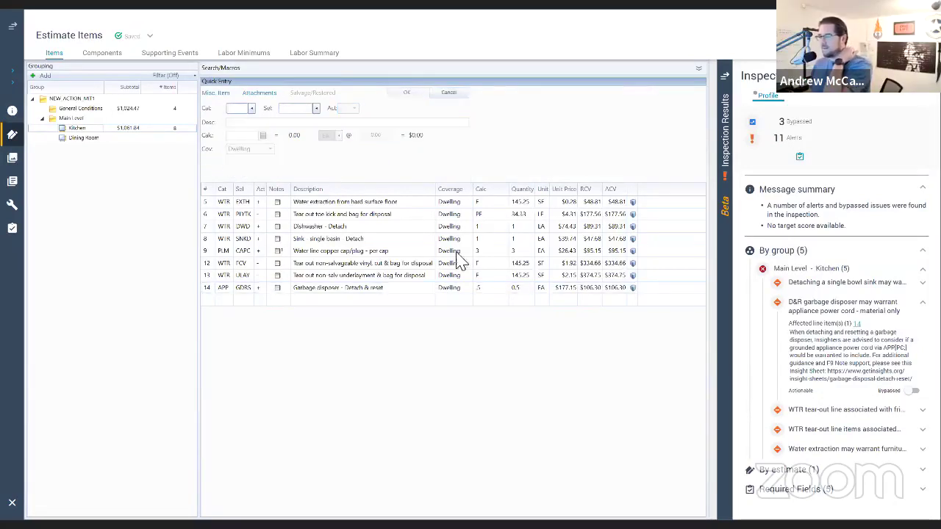
Step: Bypass the garbage disposer power cord and friable-material respirator alerts with reason N/A
left_click(210, 290)
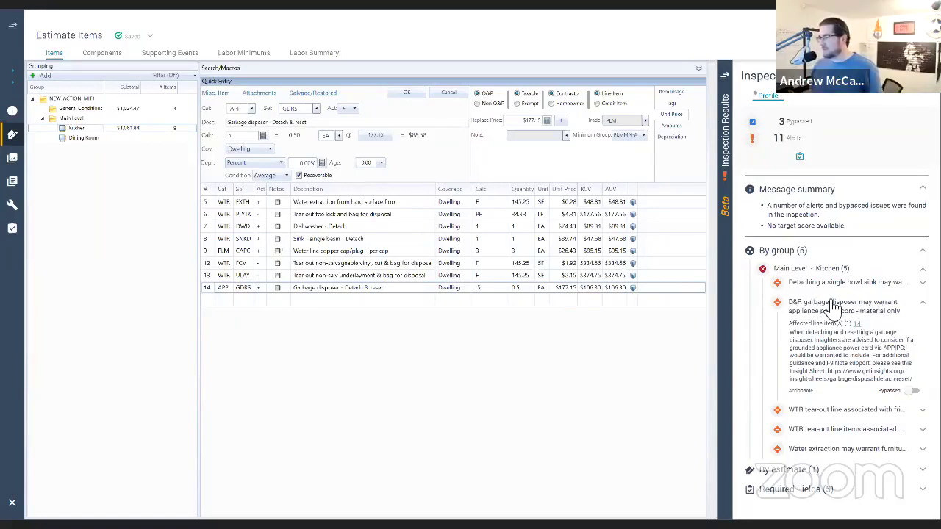
left_click(915, 390)
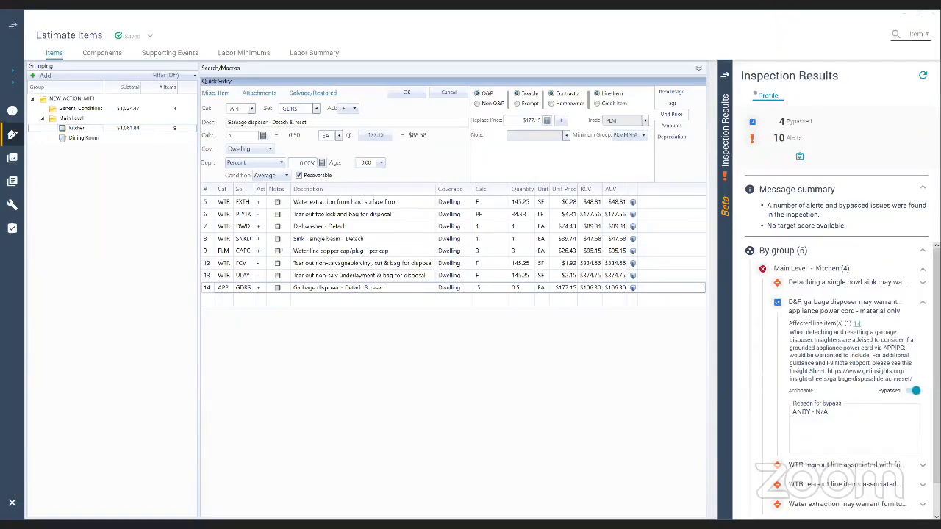
left_click(867, 303)
left_click(857, 321)
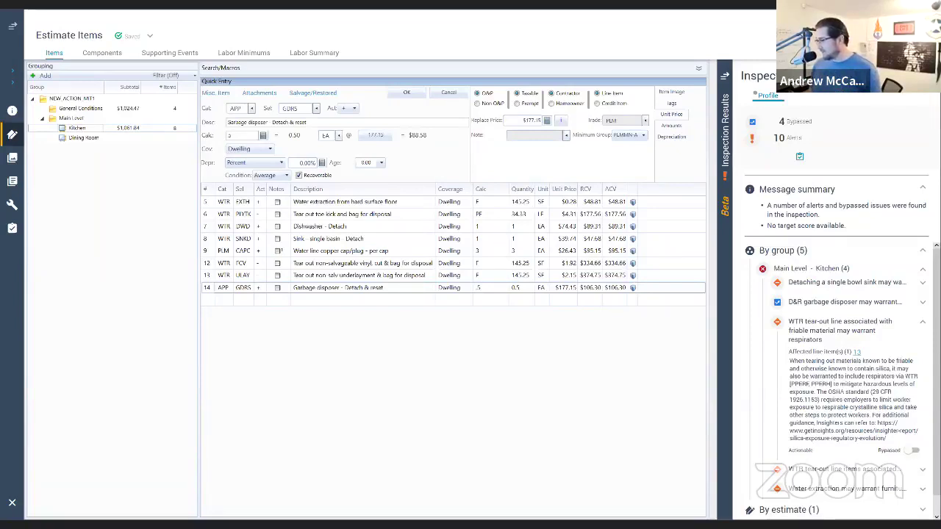
left_click(915, 450)
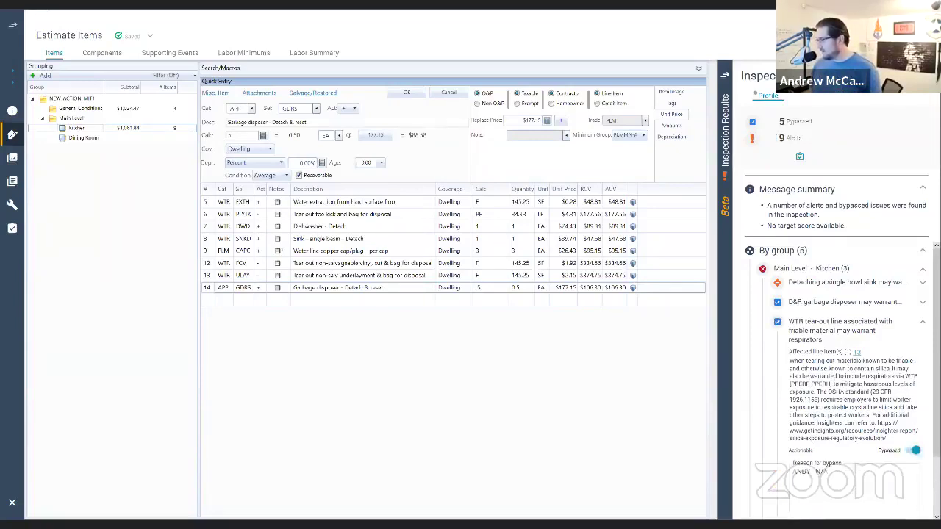
left_click(861, 342)
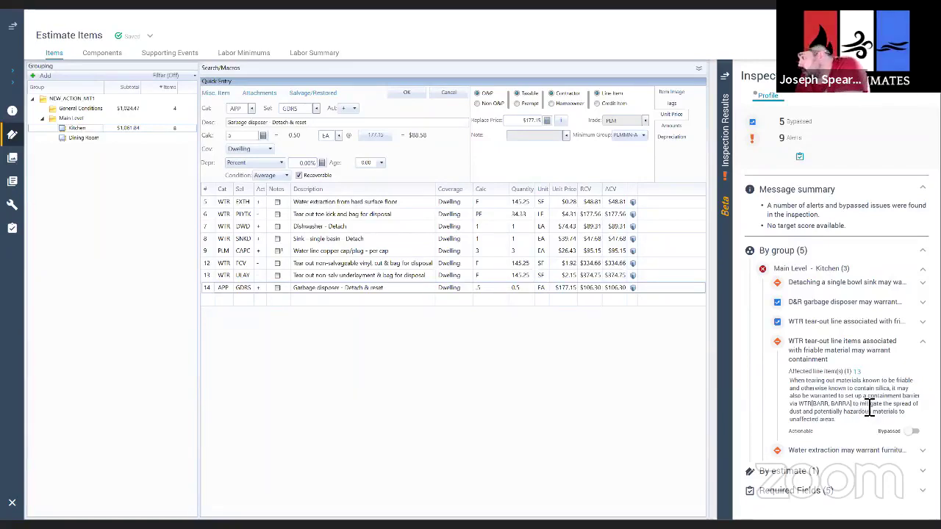
Step: Add a WTR BARR Containment Barrier/Airlock/Decon. Chamber line to the kitchen at W/4 (65.78 SF)
left_click(403, 94)
type("WTR")
key("Tab")
type("BARR")
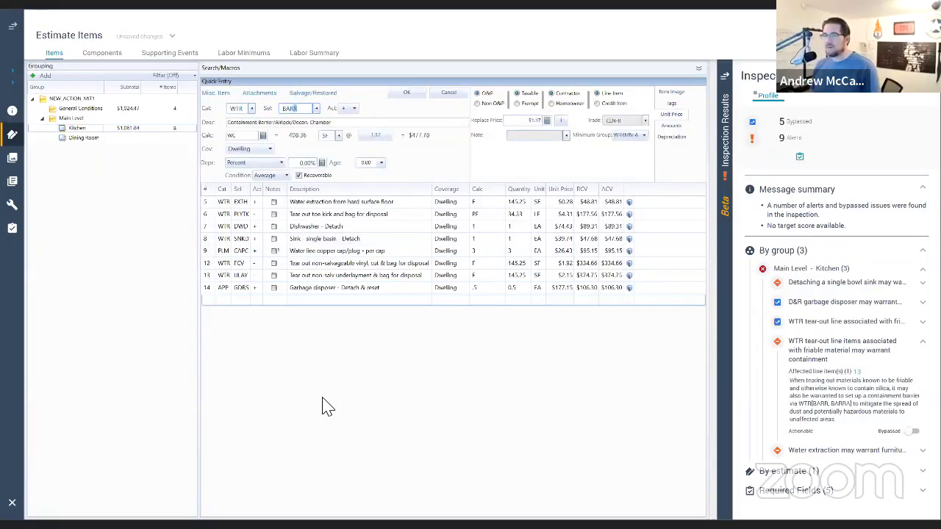
key("Tab")
type("W")
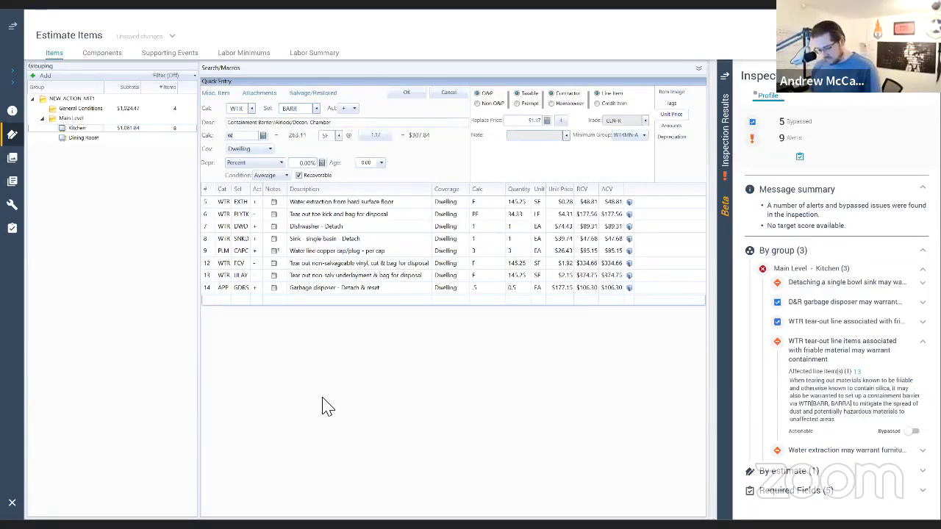
type("/4")
key("Return")
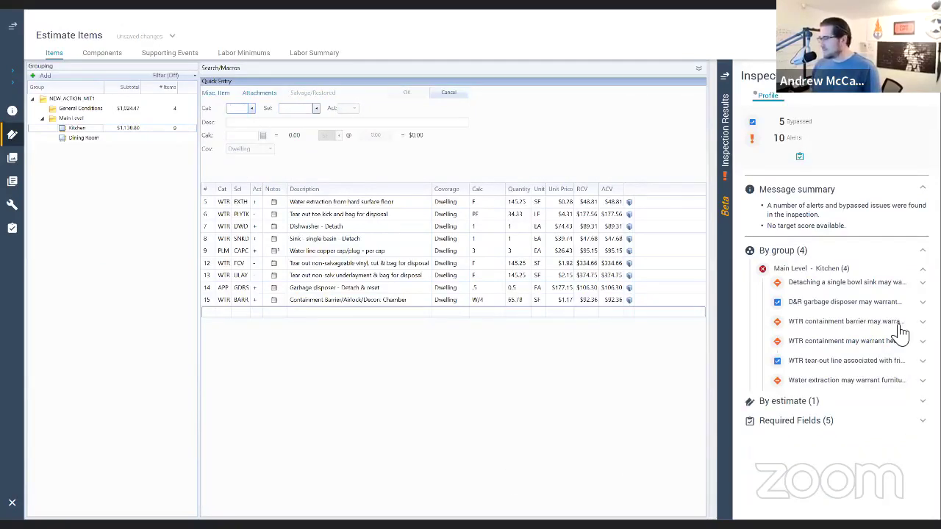
Step: Expand the tension post alert and start entering its water mitigation item in Quick Entry
left_click(842, 327)
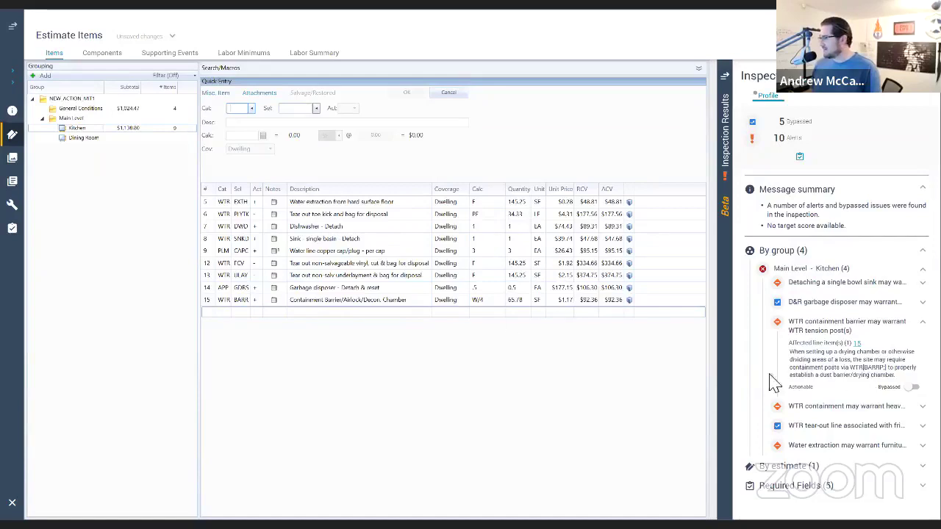
left_click(243, 110)
type("WTR")
key("Tab")
type("BAG")
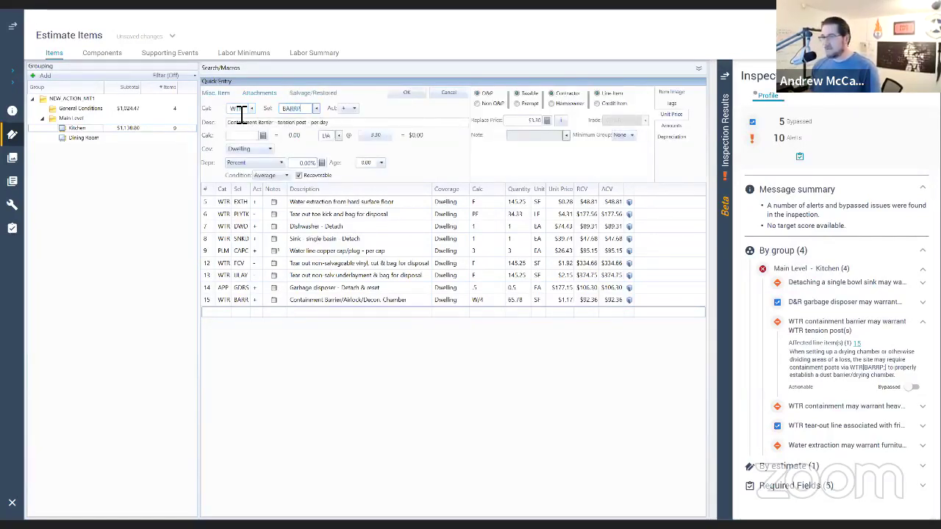
type("BARRP")
Step: Add the WTR BARRP tension post line to the kitchen at 4*5 (20 days)
key("Tab")
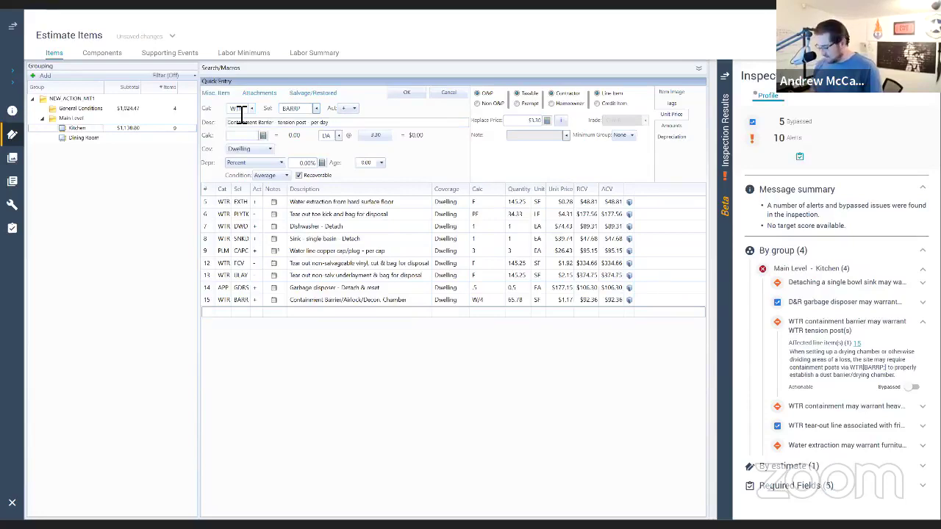
type("4")
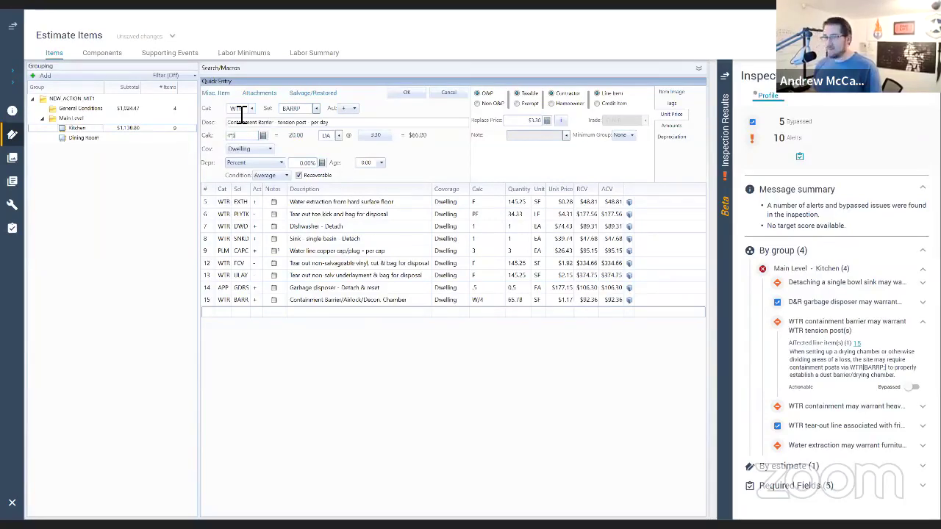
type("*5")
key("Return")
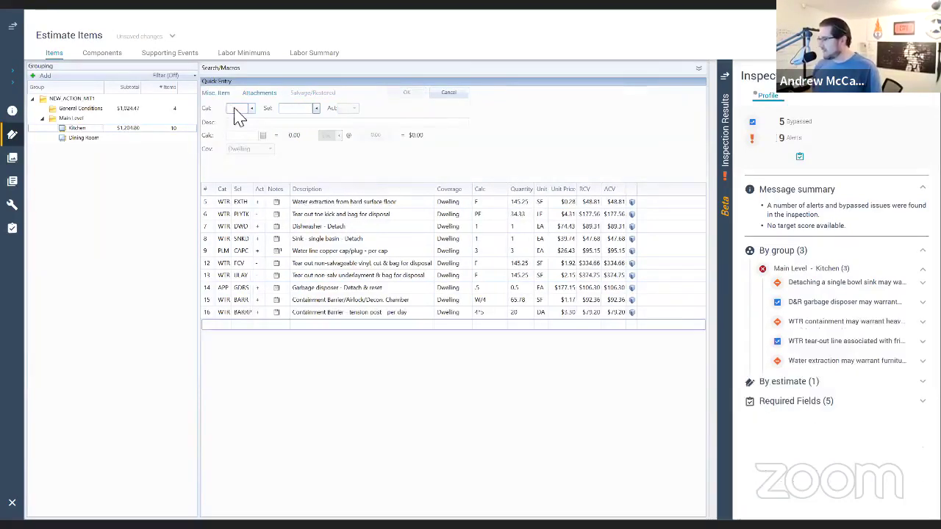
Step: Add 2 WTR BARRZ+ heavy-duty peel & seal zippers to the kitchen
left_click(814, 323)
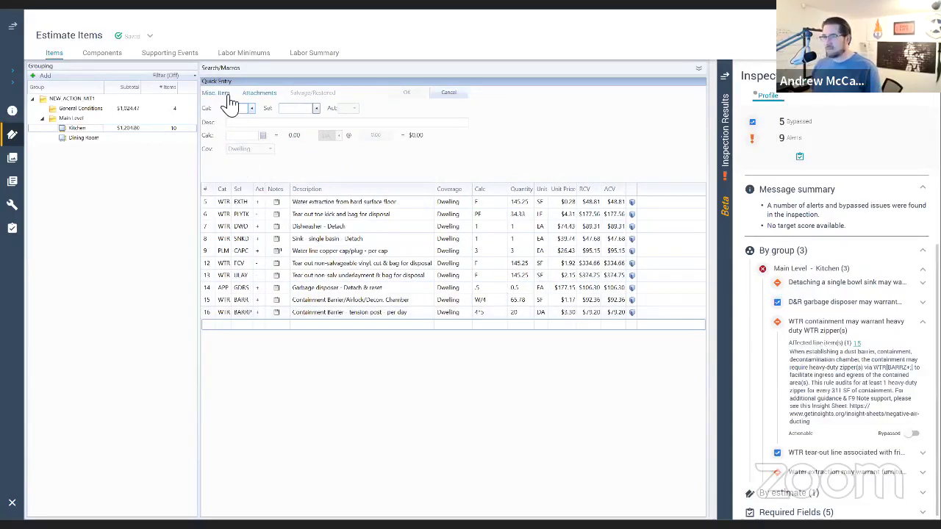
type("WTR")
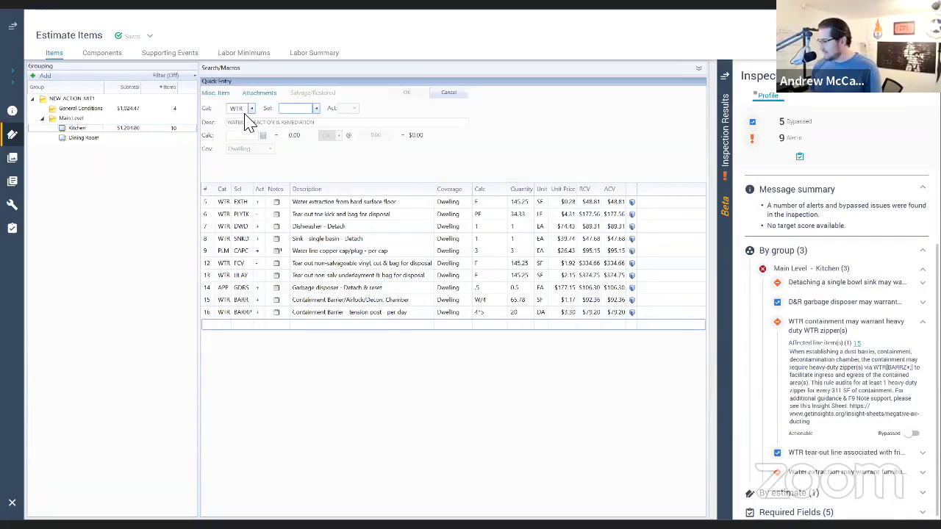
type("BARRZ")
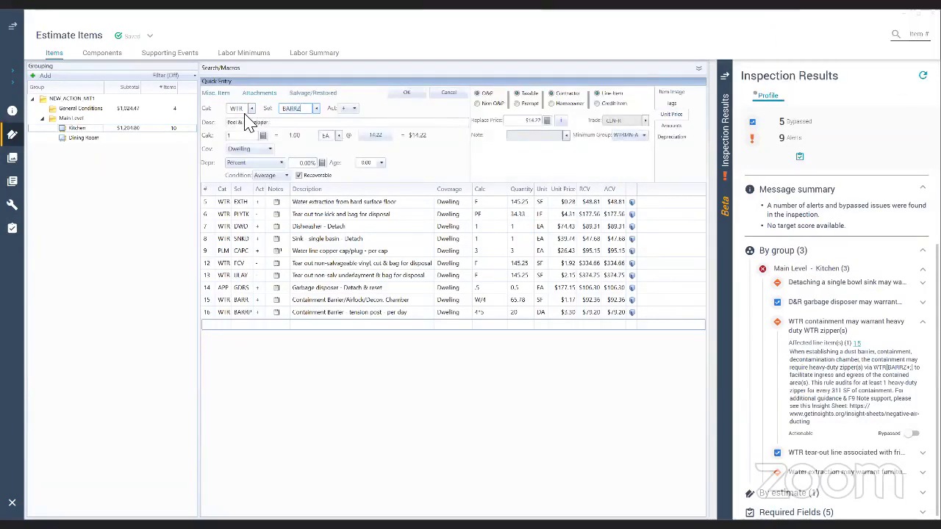
type("+")
key("Tab")
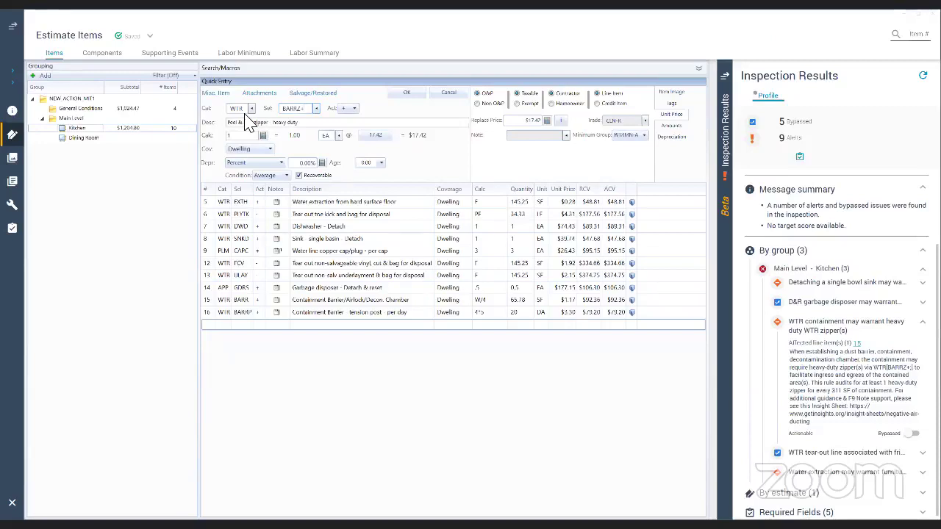
key("Return")
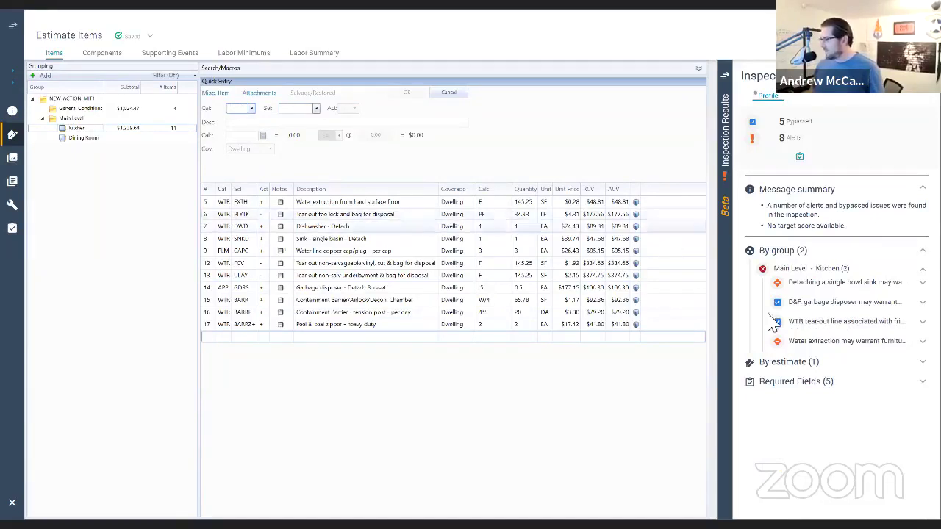
left_click(818, 343)
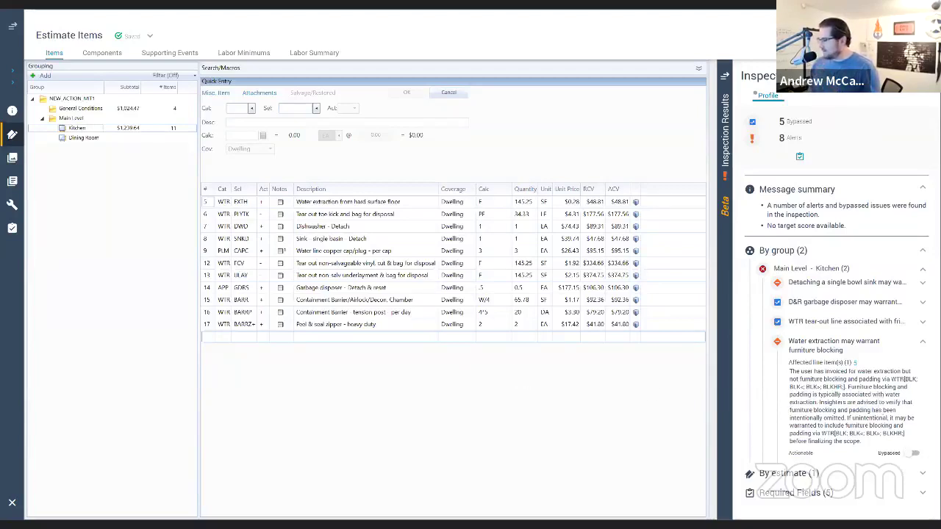
Step: Bypass the kitchen's furniture blocking alert after reviewing its eleven line items
left_click(912, 453)
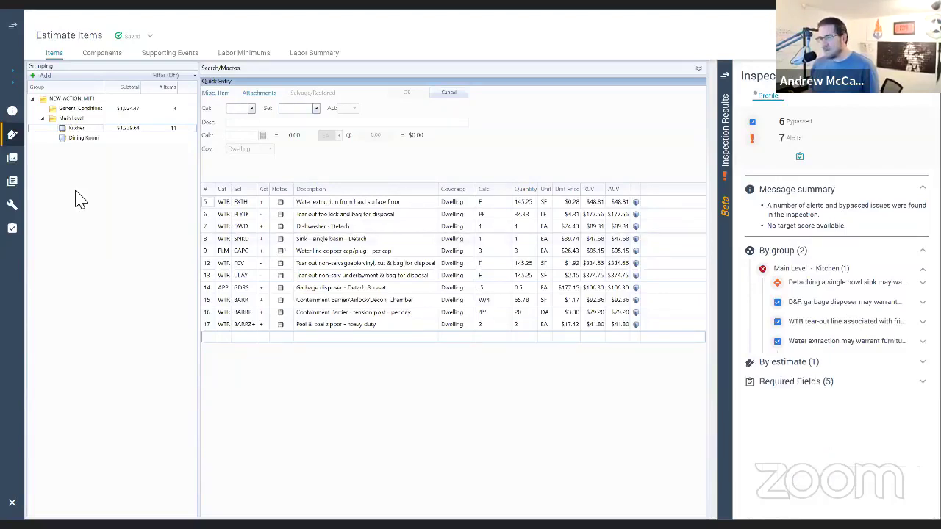
Step: Add a WTR EXTH hard-floor extraction line (91.25 SF) to the Dining Room and read its furniture-blocking alert
left_click(82, 139)
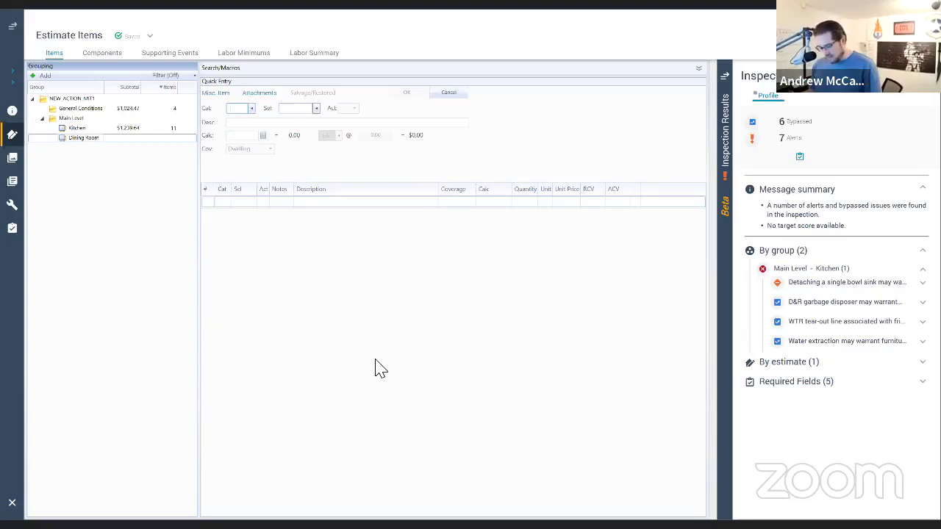
type("WTREXTH")
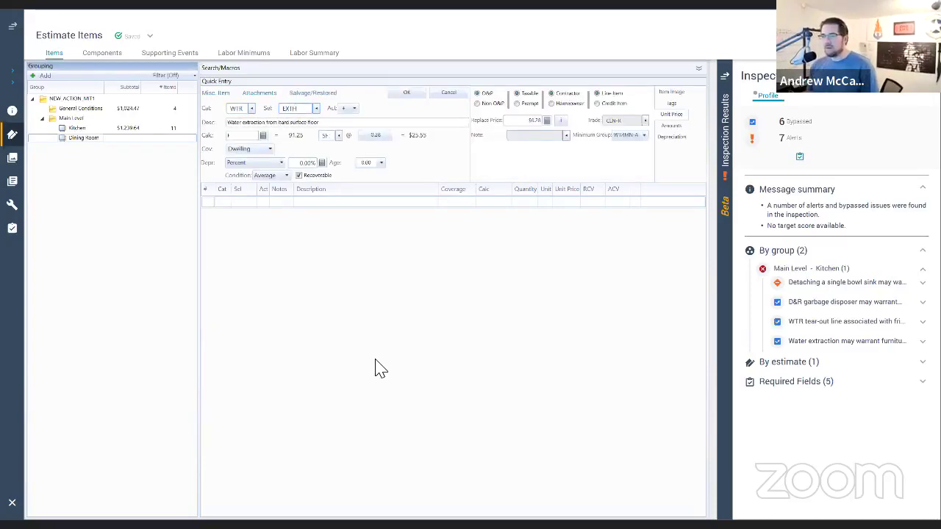
key("Return")
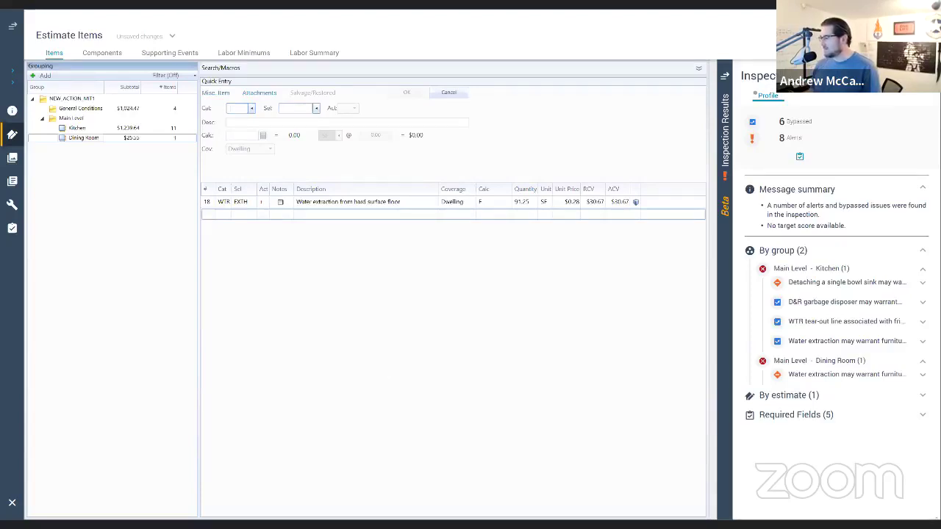
left_click(846, 374)
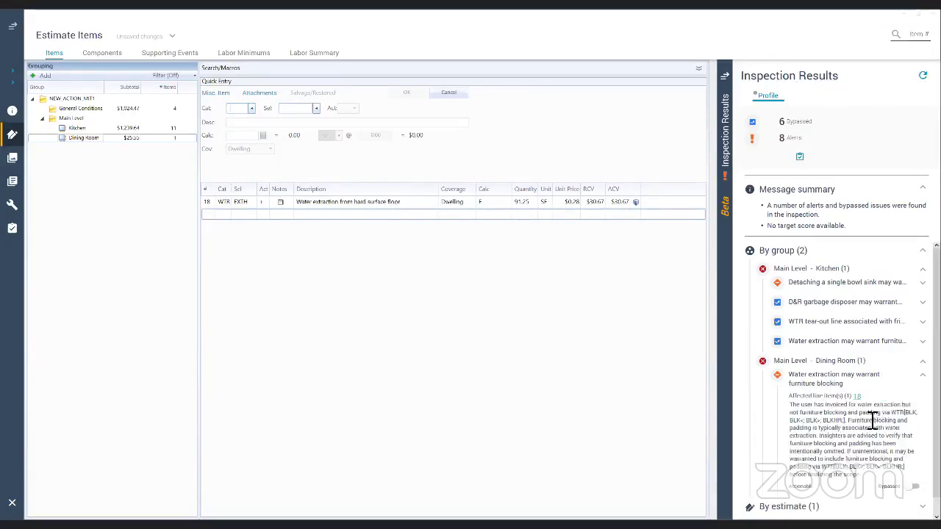
scroll(872, 420, "down", 1)
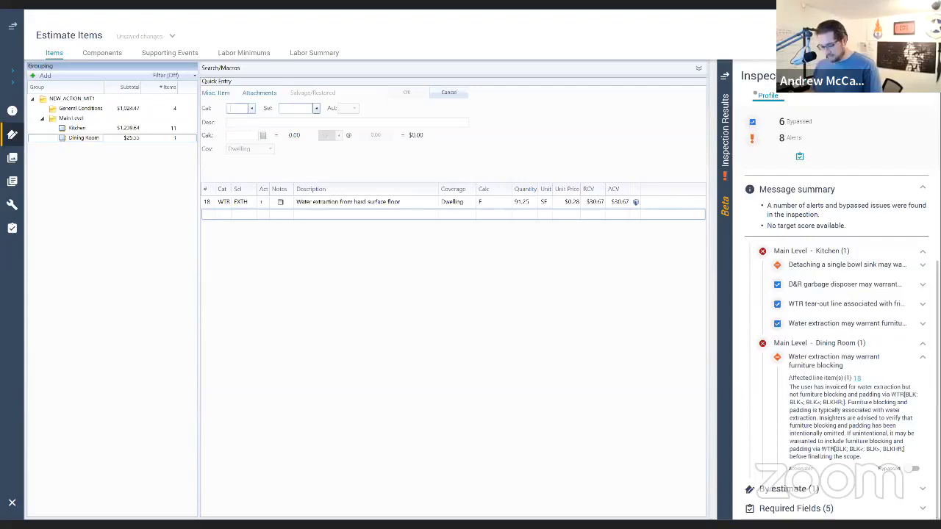
Step: Add a WTR BLK> large-amount furniture block-and-pad line to the Dining Room
type("WTR")
key("Tab")
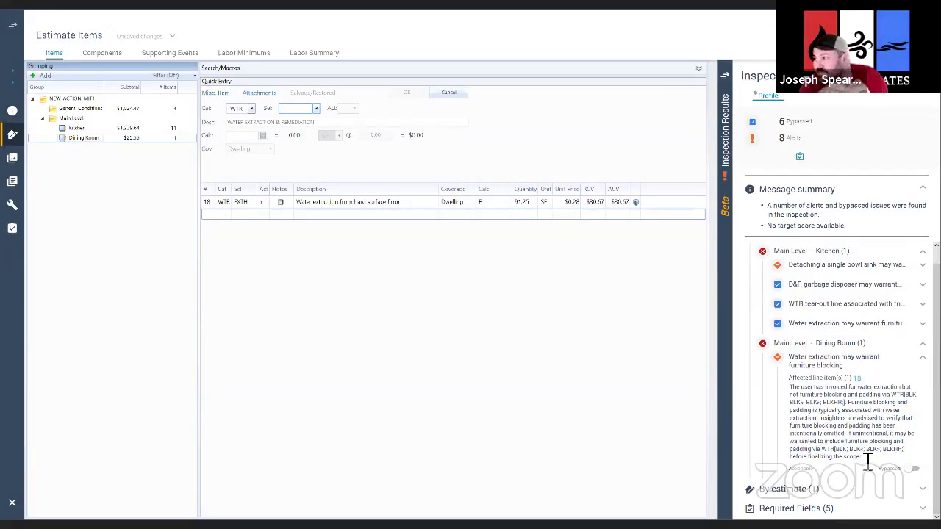
left_click_drag(847, 433, 786, 386)
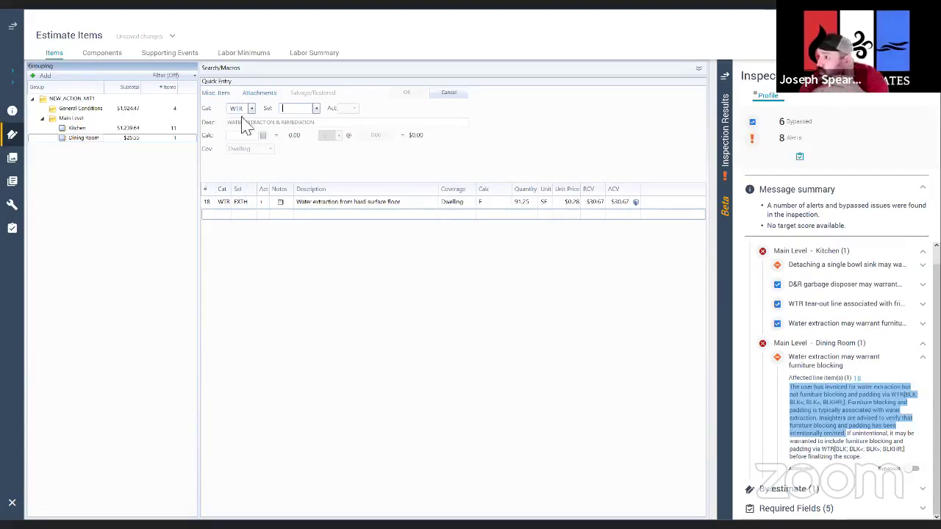
left_click(305, 115)
type("BLK")
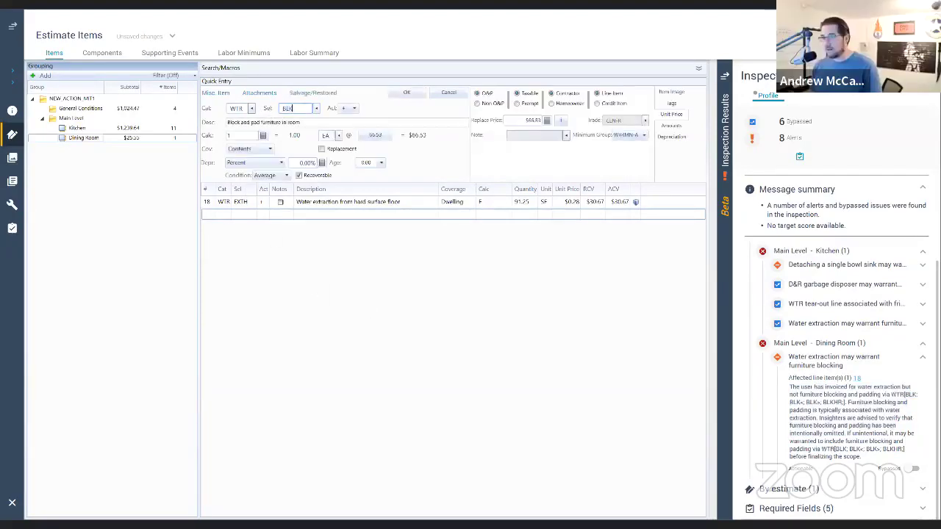
type(">")
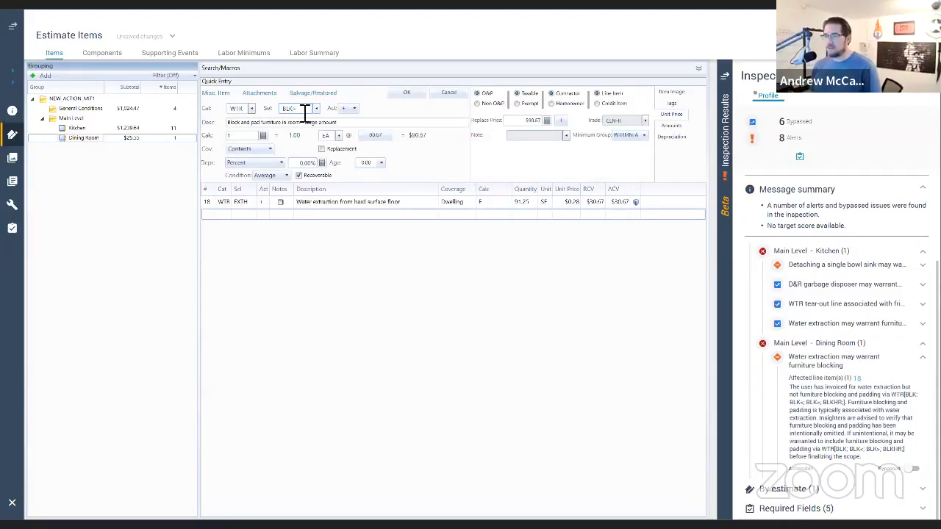
left_click(393, 95)
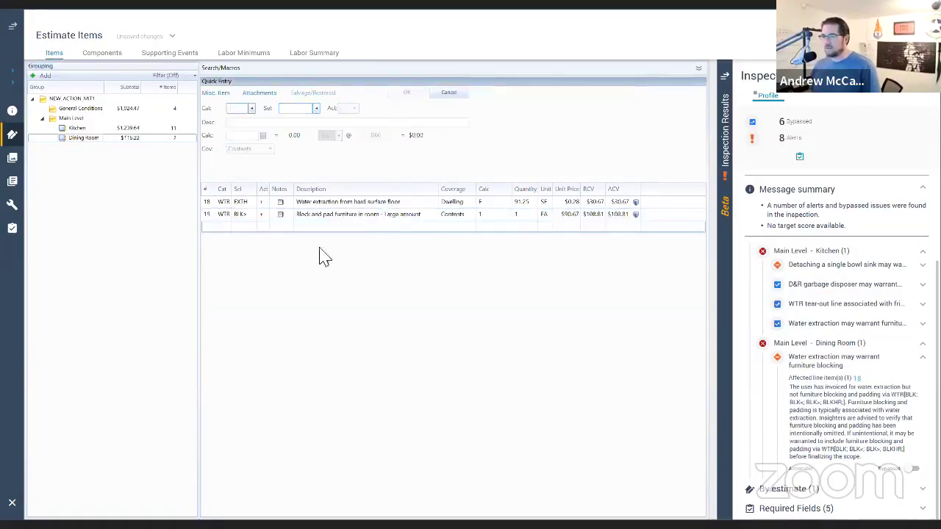
Step: Attach the furniture-blocking alert text as a note on the block-and-pad line and save it
left_click(277, 218)
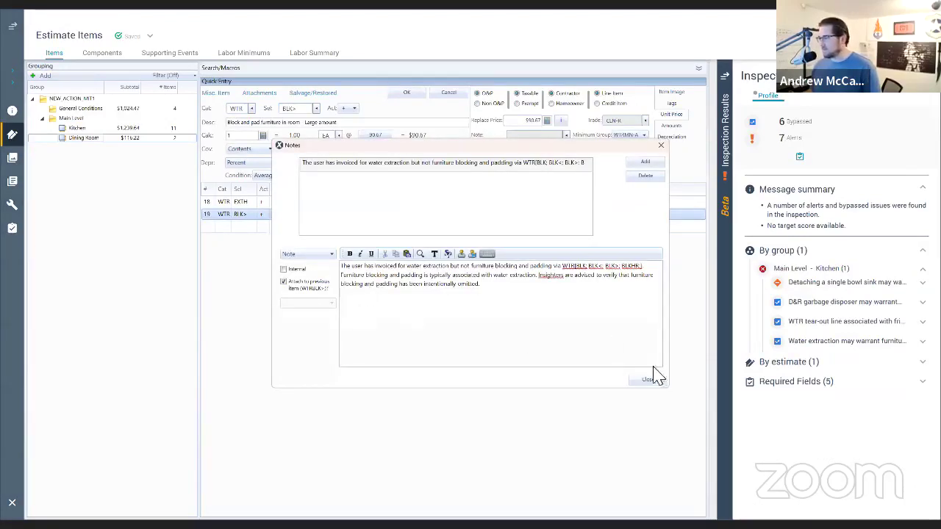
left_click(647, 379)
left_click(406, 94)
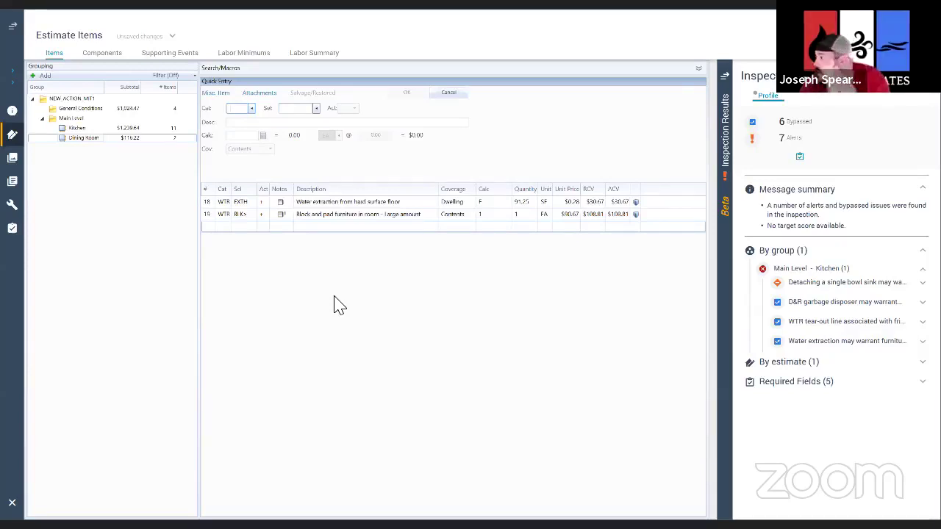
type("CLN")
key("Tab")
Step: Add a CLN F floor cleaning line (91.25 SF) to the Dining Room, switched to pressure steam (STM)
type("F")
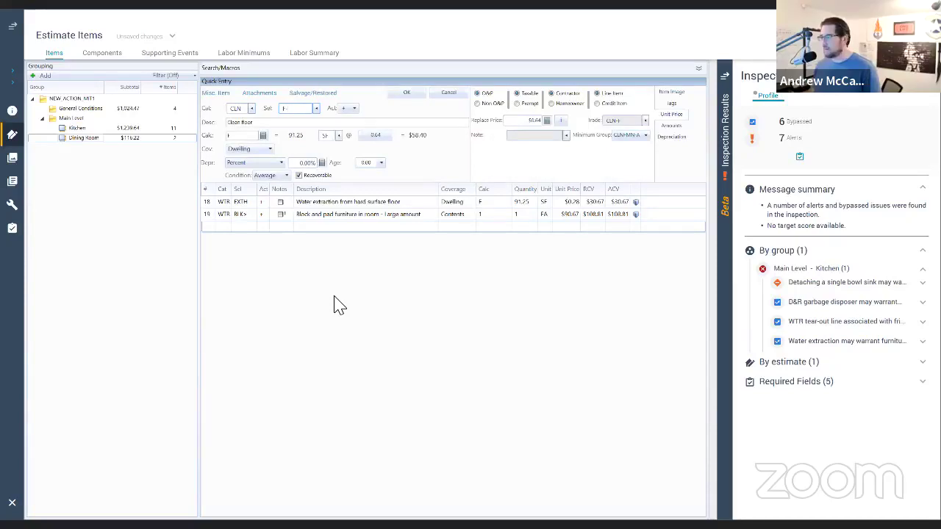
key("Return")
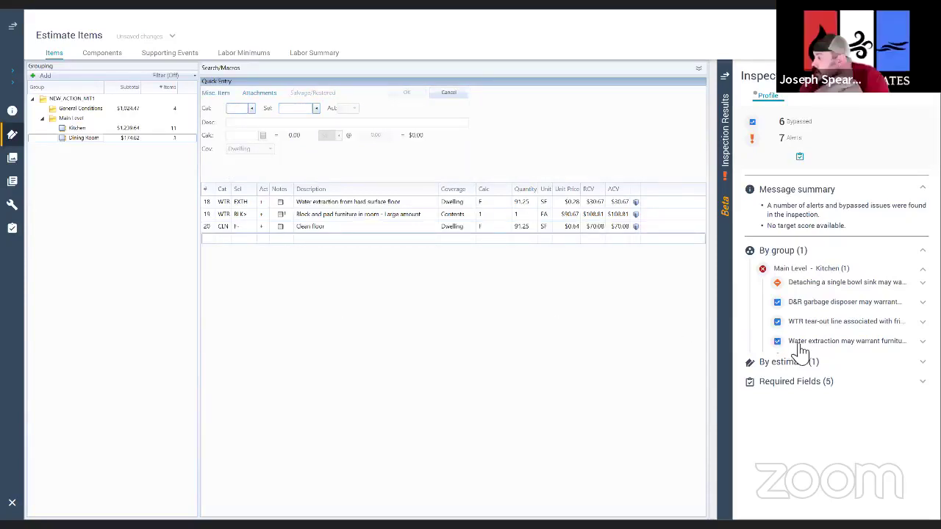
left_click(802, 362)
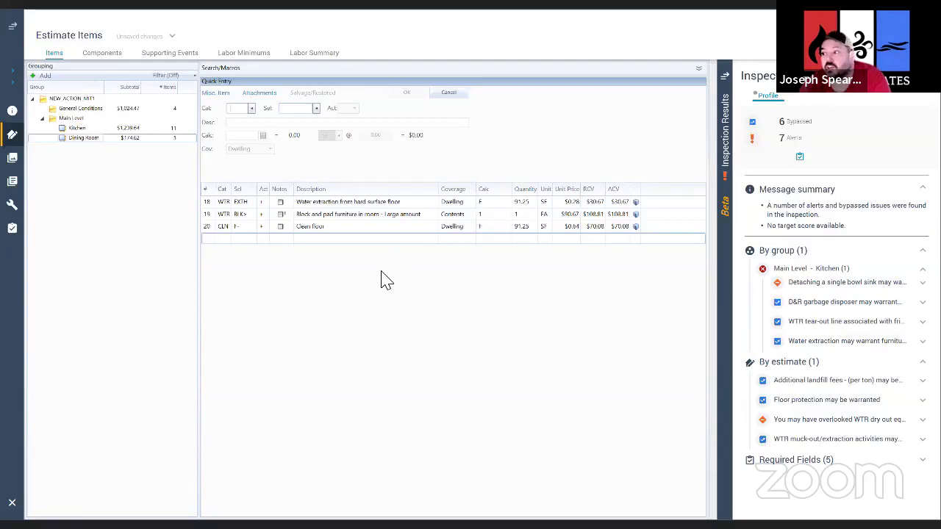
left_click(212, 228)
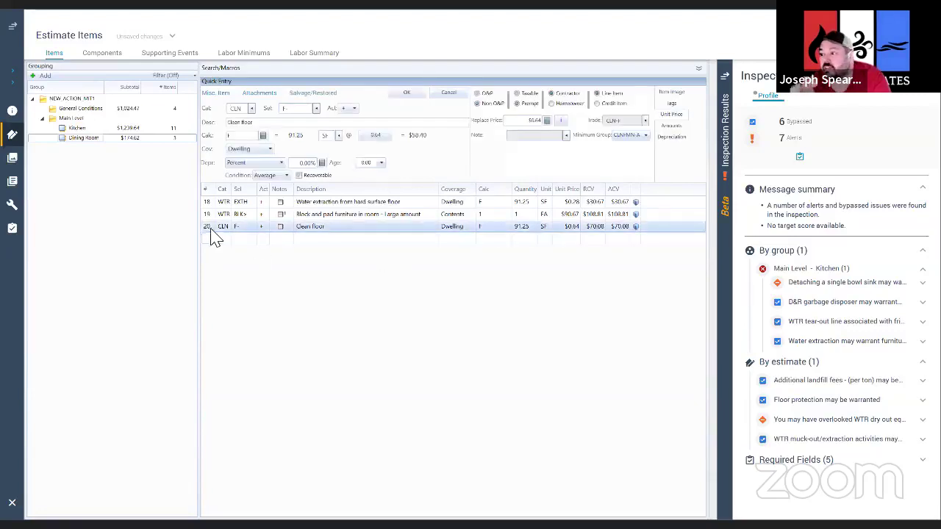
left_click(299, 110)
type("STM")
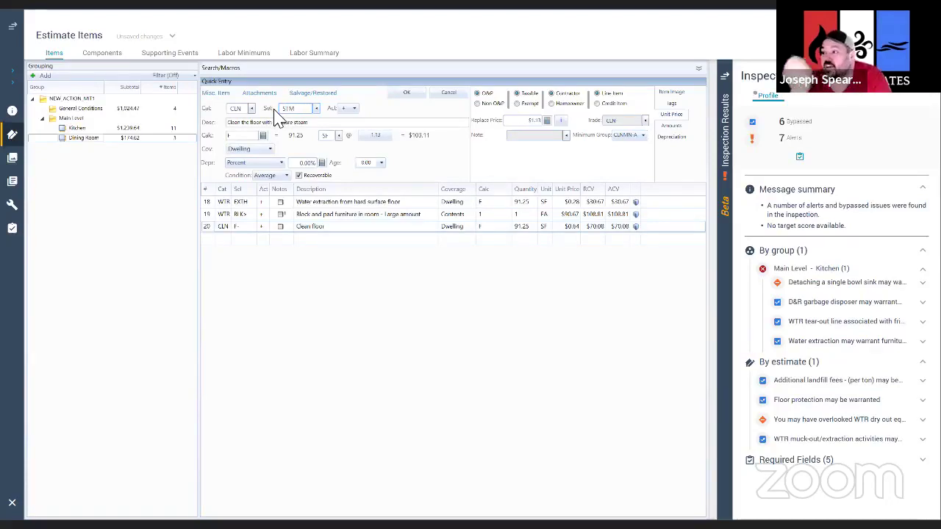
key("Return")
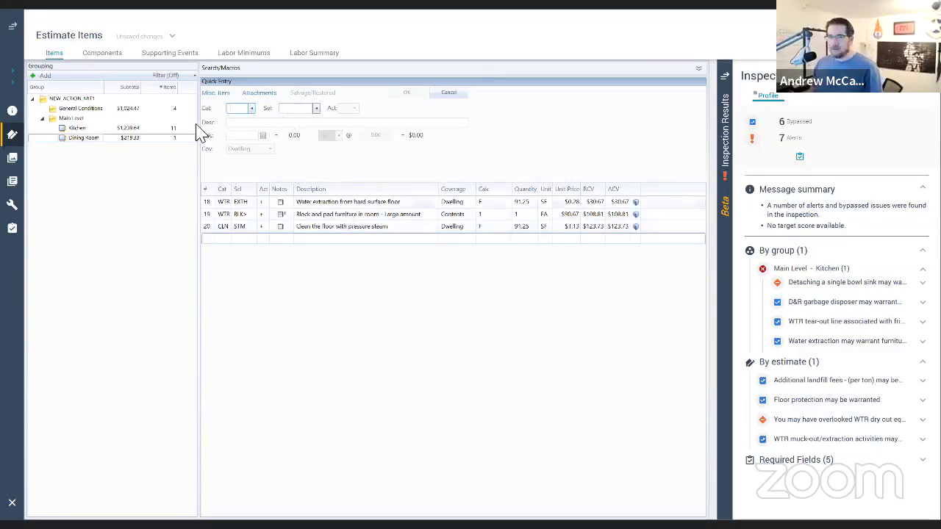
Step: Show the Kitchen's items and select the single-bowl sink 2" test-plug alert's description text
left_click(106, 128)
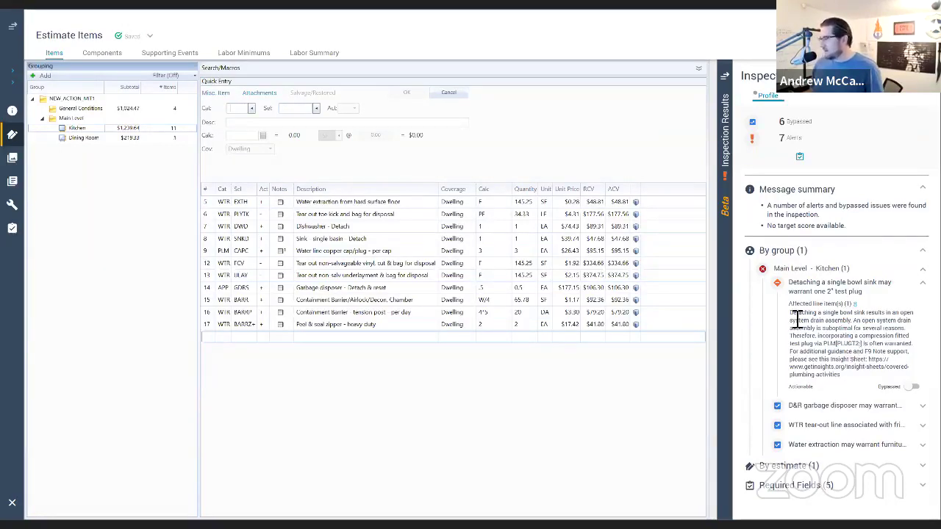
triple_click(868, 329)
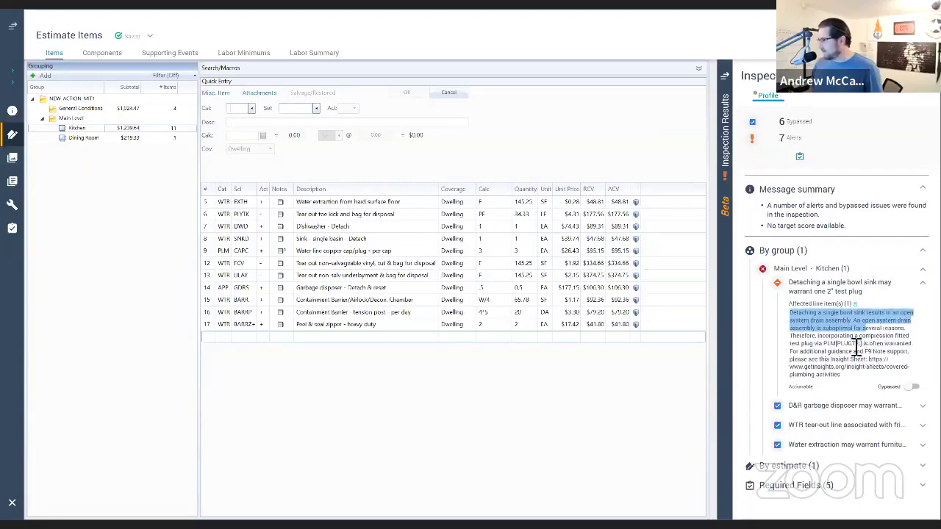
left_click_drag(914, 343, 785, 323)
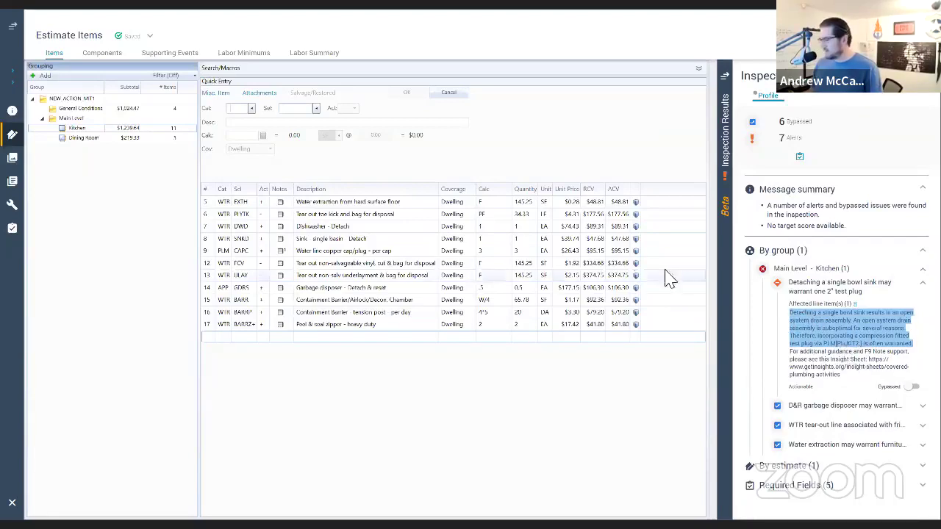
Step: Add a 1 EA PLM PLUGT2 plug for 1.5" to 2.5" pipe to the Kitchen
left_click(244, 111)
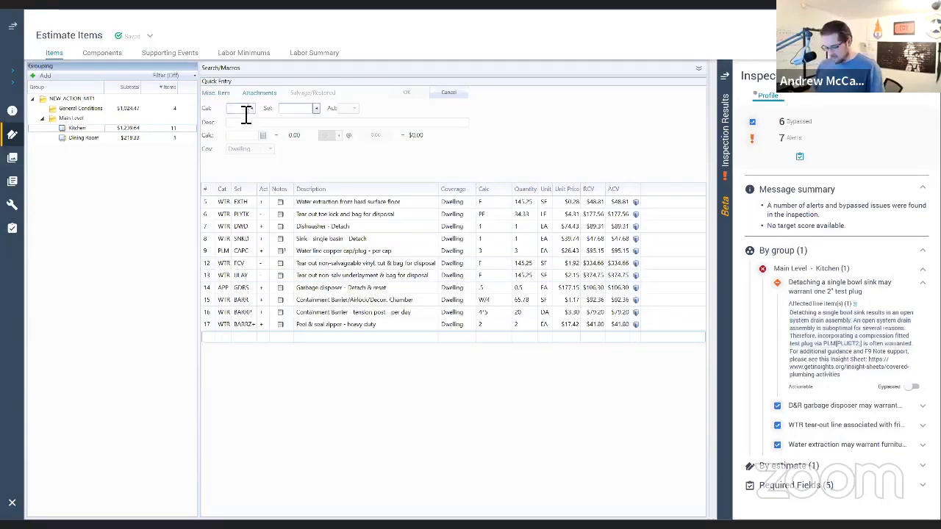
type("plm")
key("Tab")
type("plug")
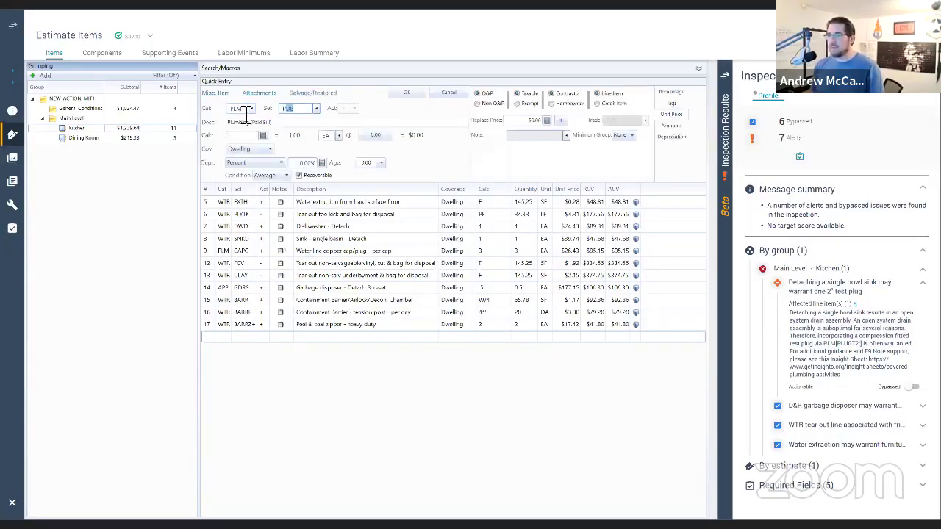
type("t2")
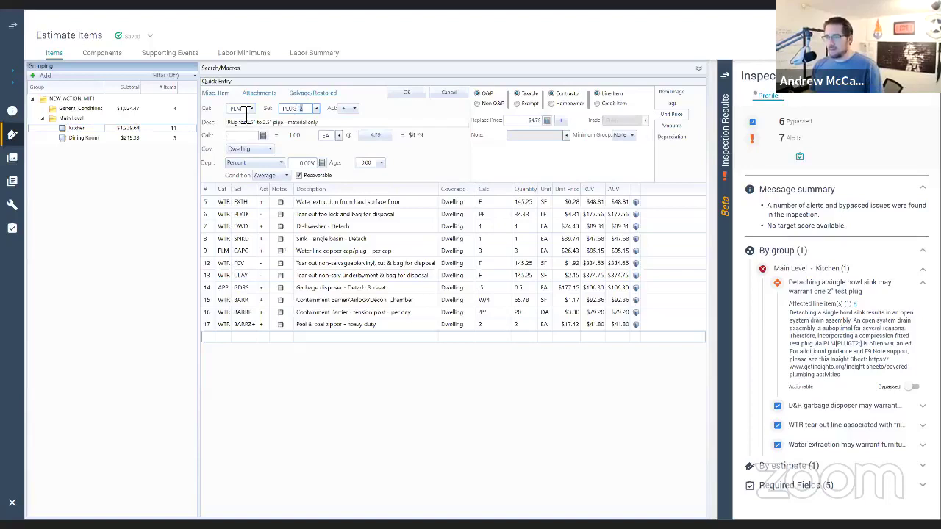
key("Return")
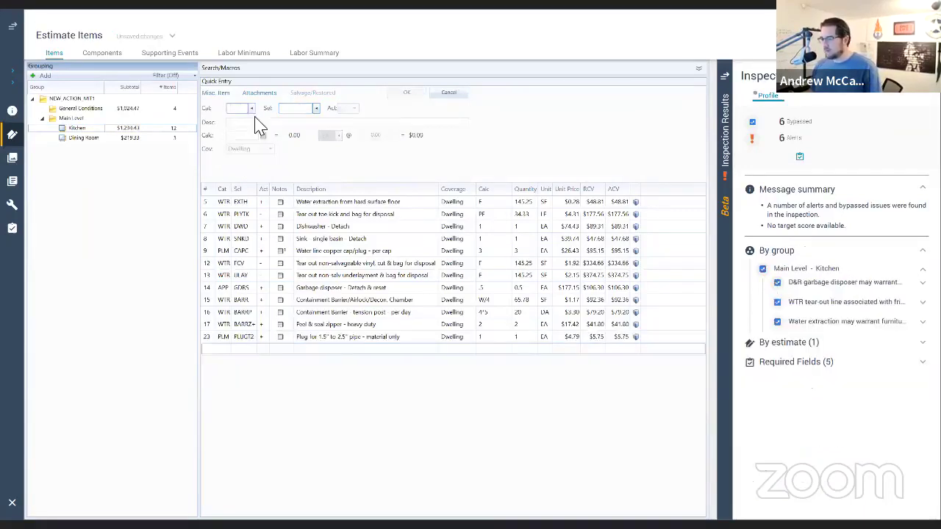
Step: Attach a note to the new pipe plug line, then check the Dining Room and return to Kitchen
left_click(282, 339)
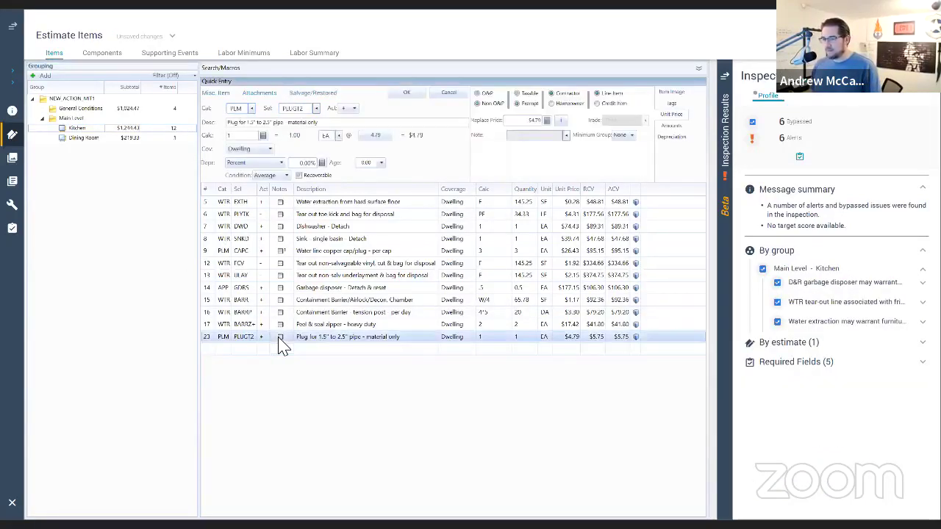
left_click(286, 342)
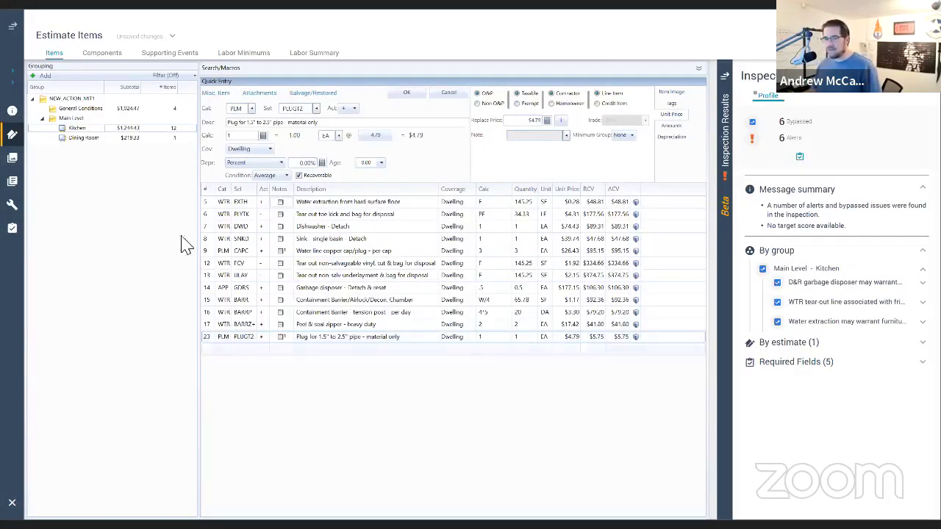
left_click(94, 139)
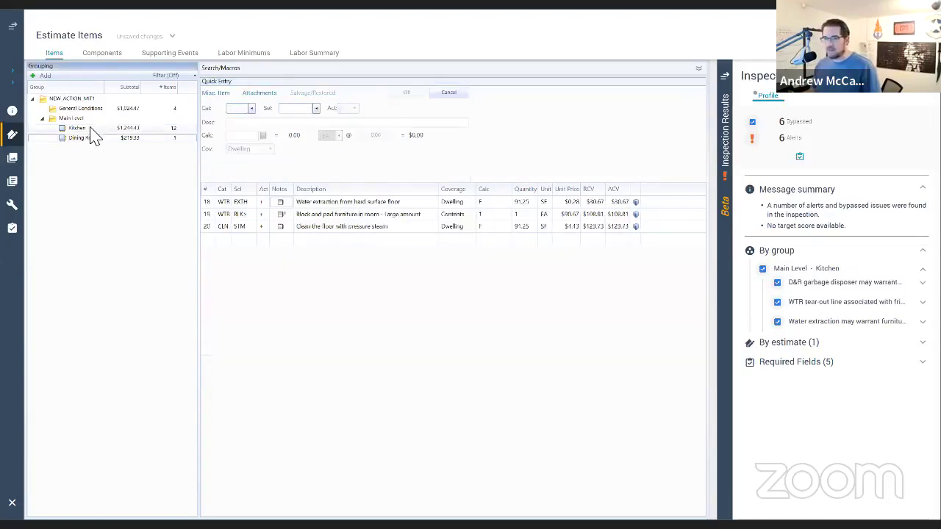
left_click(89, 128)
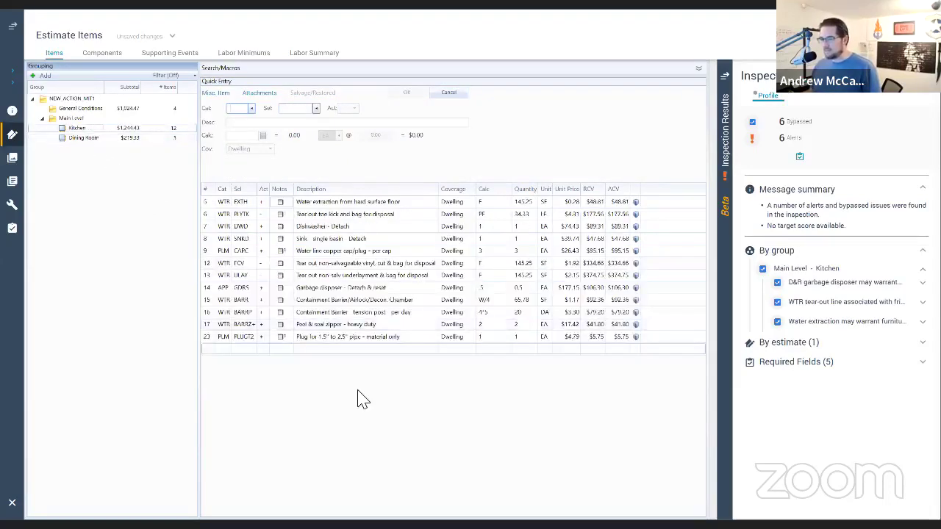
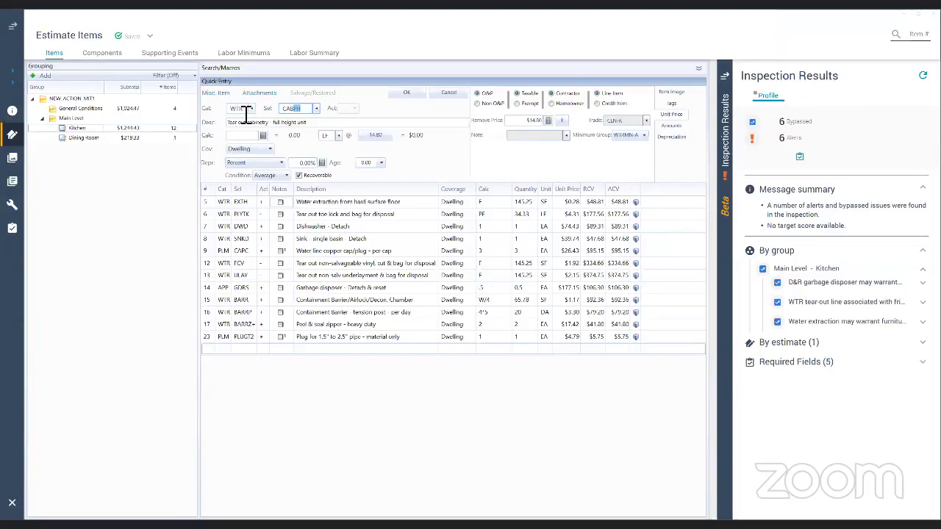
Step: Add a 12.17 LF lower cabinet detach-with-shoring line (WTR CABDS) to the Kitchen
type("L")
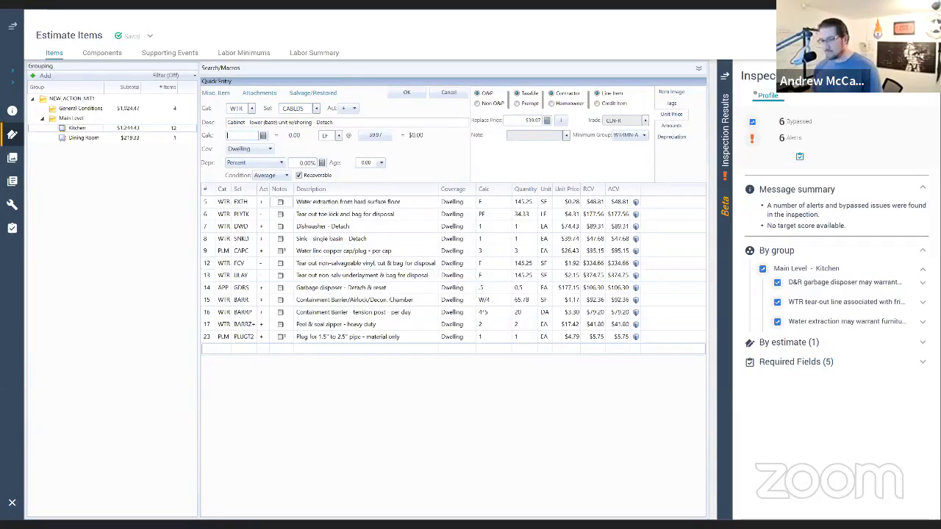
type("12.17")
key("Return")
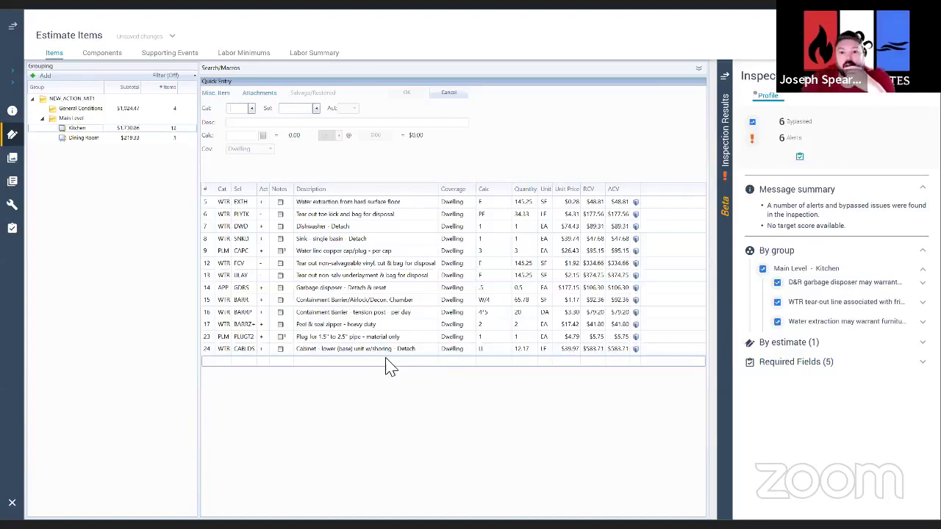
Step: Review the cabinet line, expand the 'By estimate' inspection alerts, and confirm with OK
left_click(211, 350)
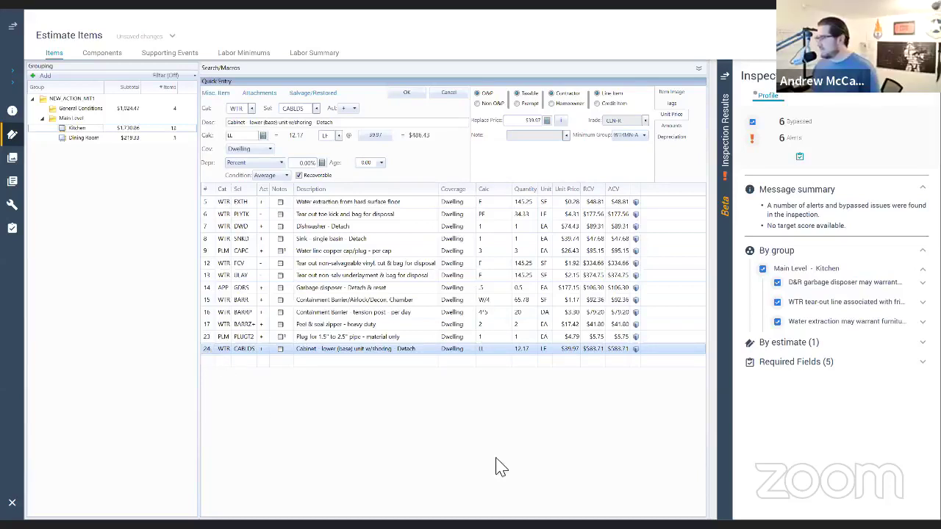
left_click(815, 344)
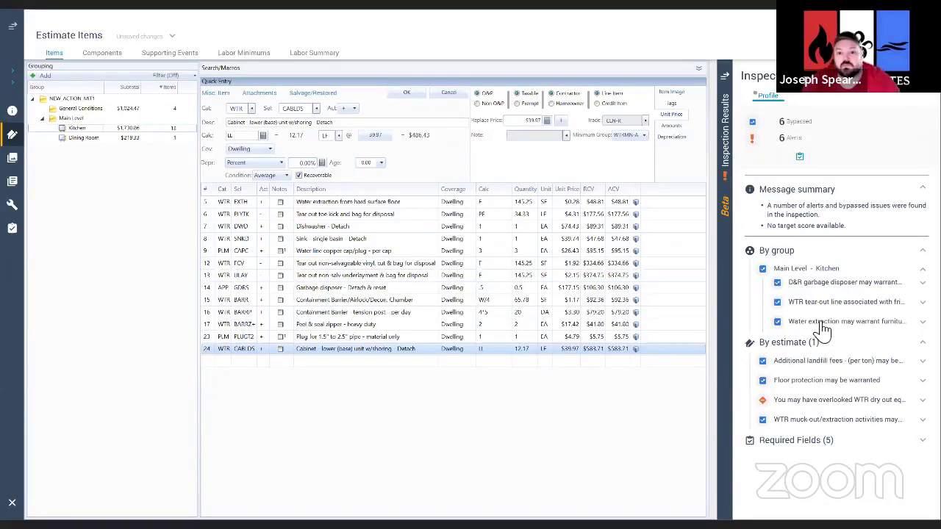
left_click(410, 94)
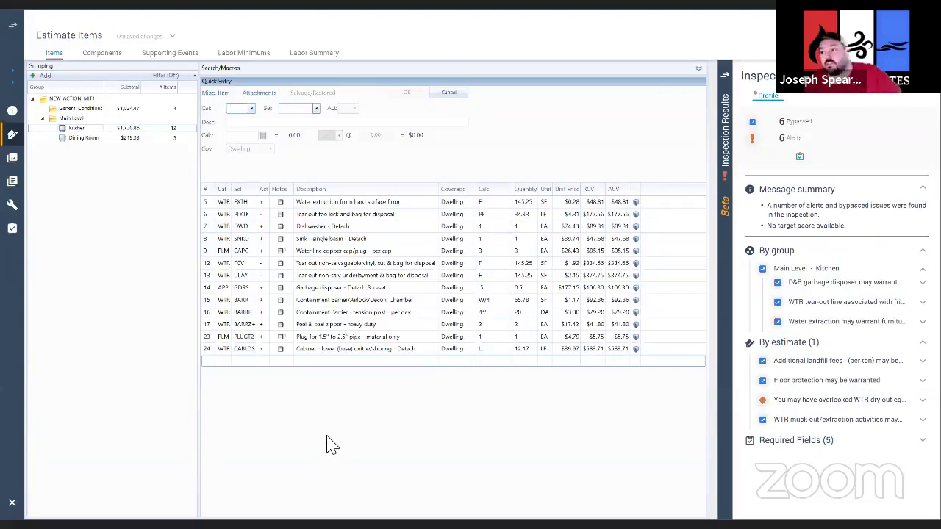
Step: Add a 12.17 LF upper cabinet tear-out line (WTR CABUP) to the Kitchen
type("WTR")
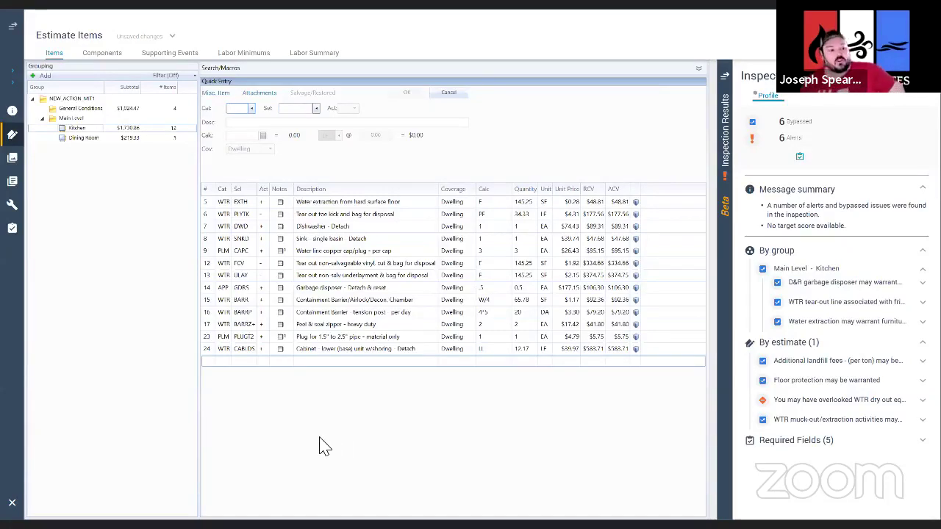
key("Tab")
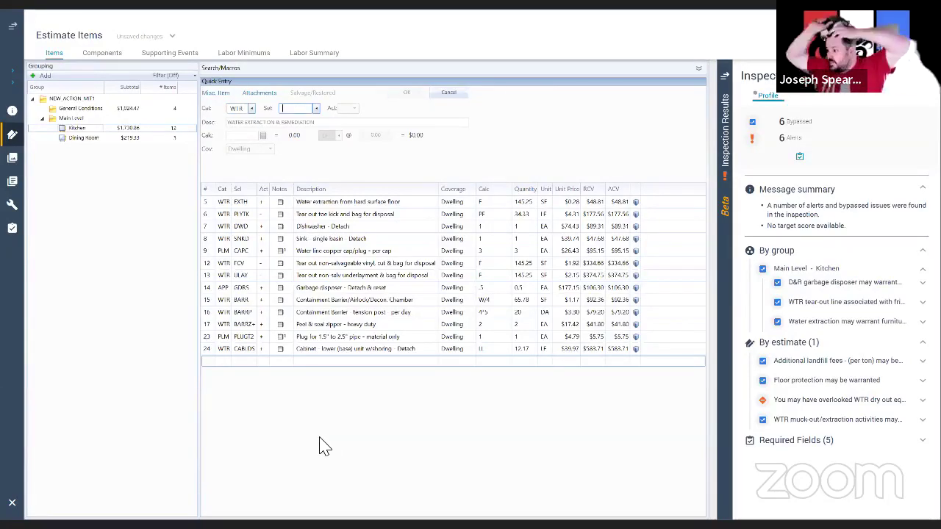
type("CABFH")
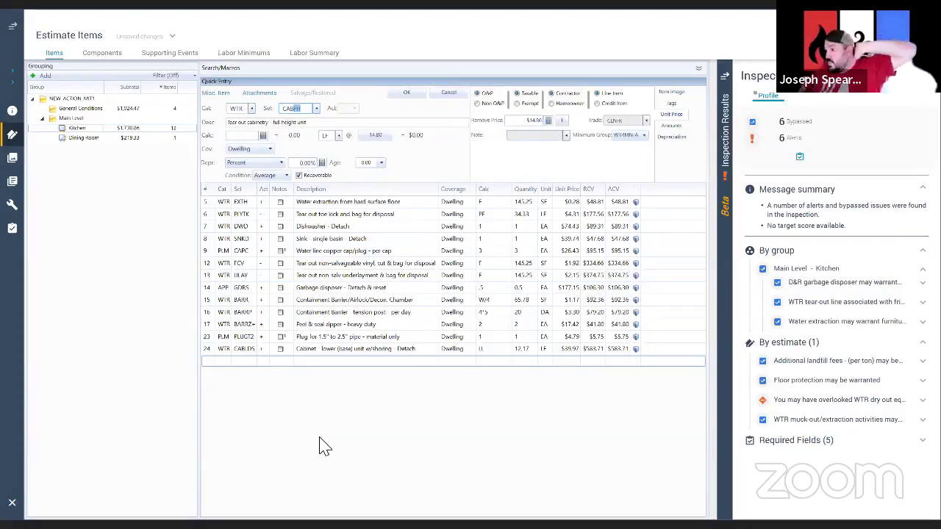
type("UP")
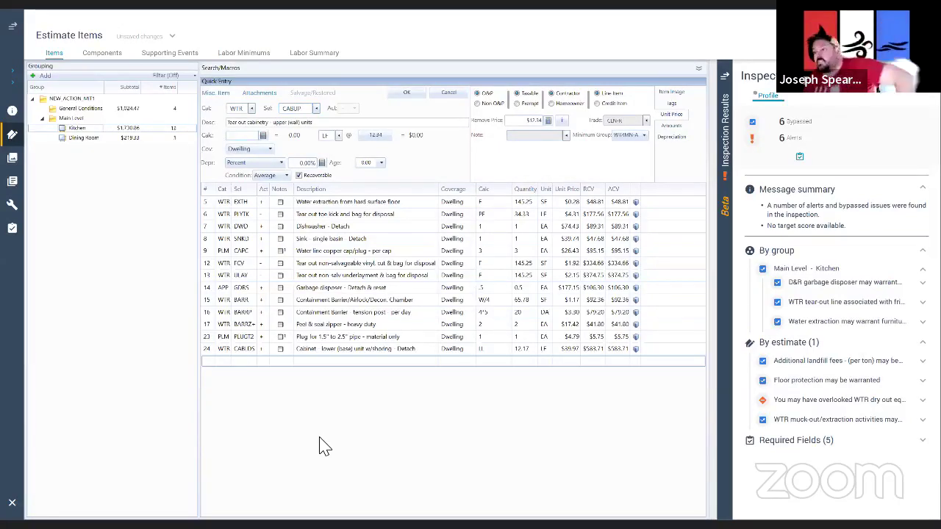
key("Return")
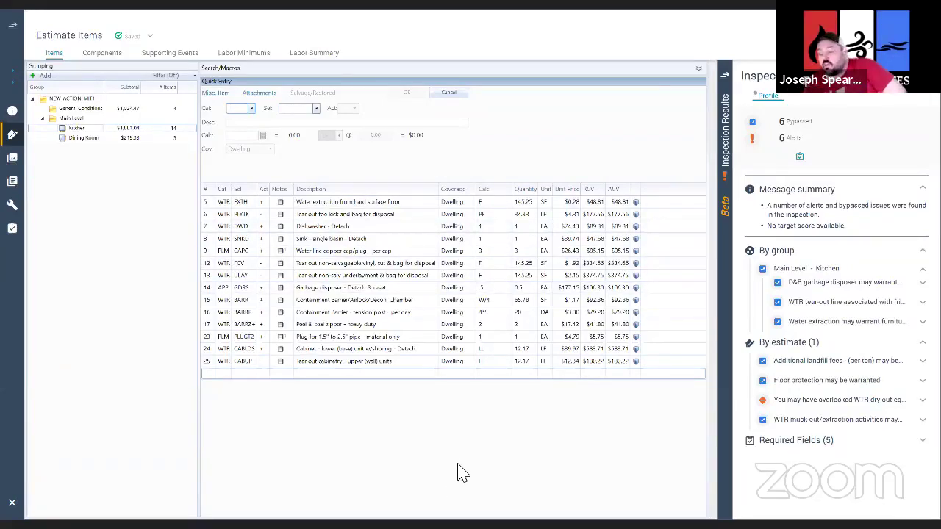
Step: Add a 65.78 SF wet drywall tear-out line (WTR DRYW), calculated on walls only
type("WDWWTR")
key("Tab")
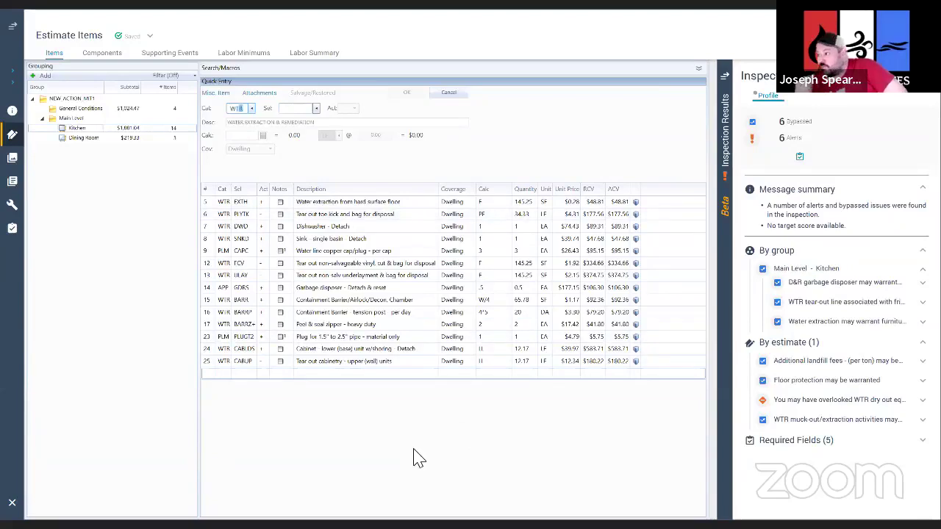
type("DRY")
key("Tab")
type("W")
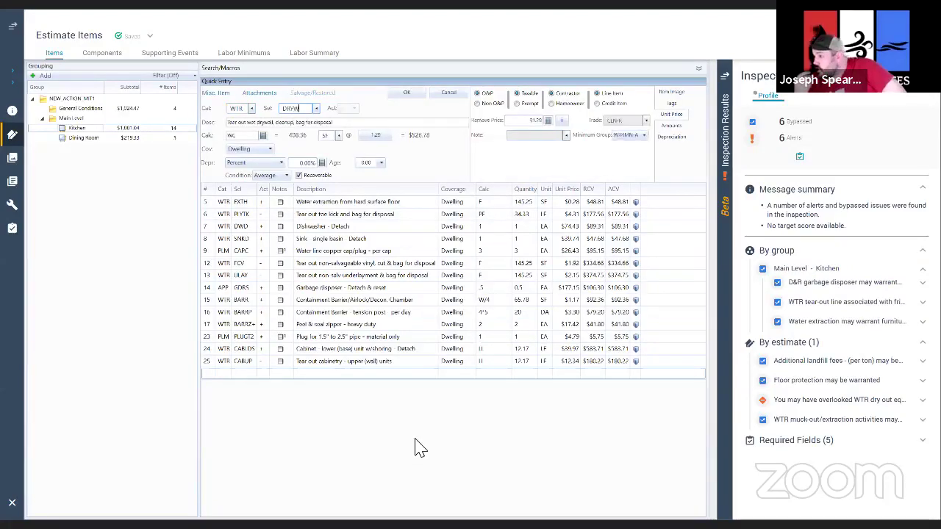
key("Tab")
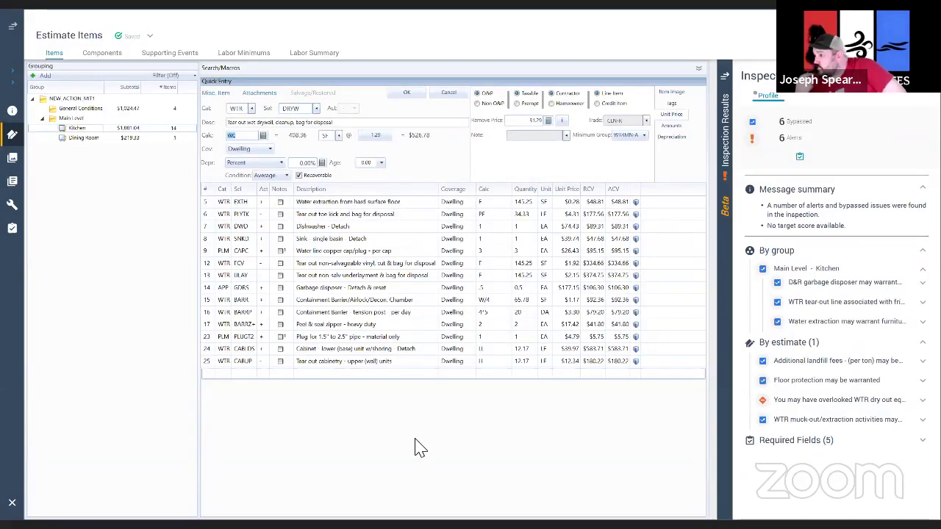
type("W")
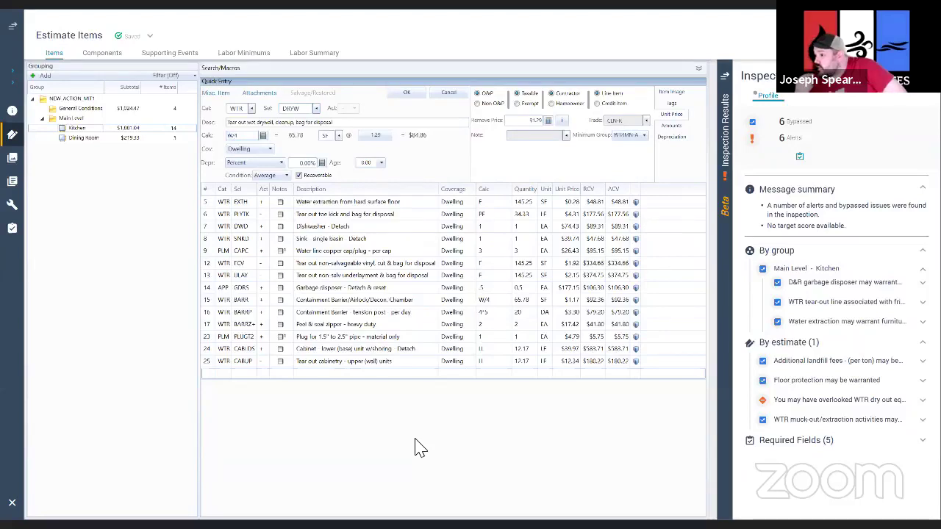
key("Return")
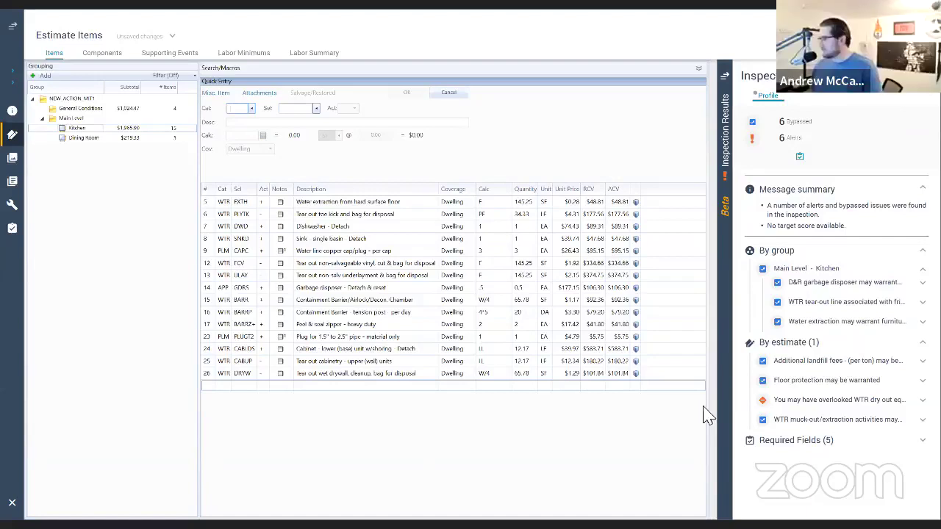
left_click(726, 78)
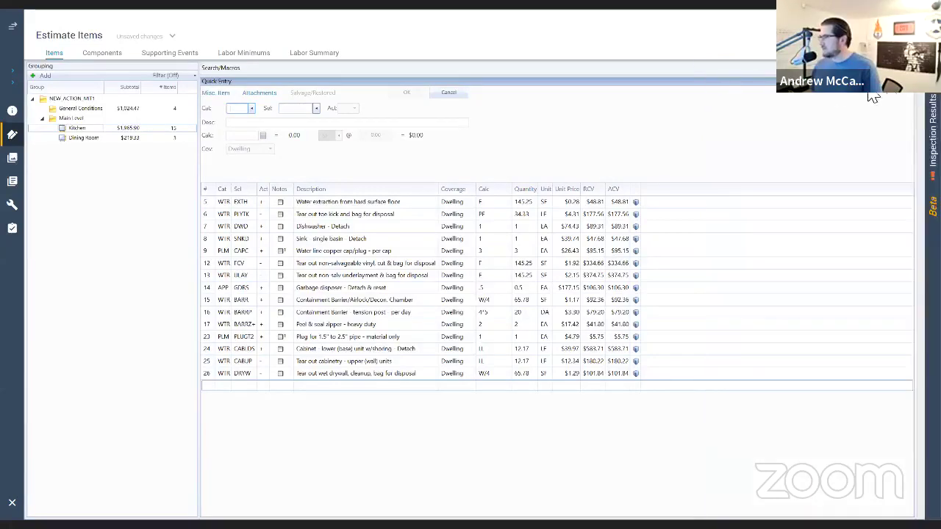
left_click(932, 147)
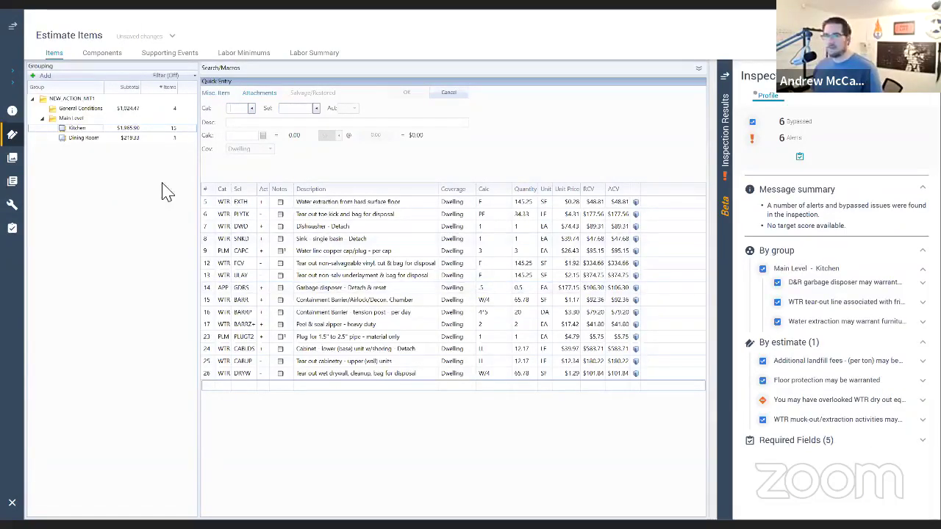
Step: In the Dining Room, add a 27.42 LF wet drywall tear-out up to 2' (WTR DRYWLF)
left_click(12, 27)
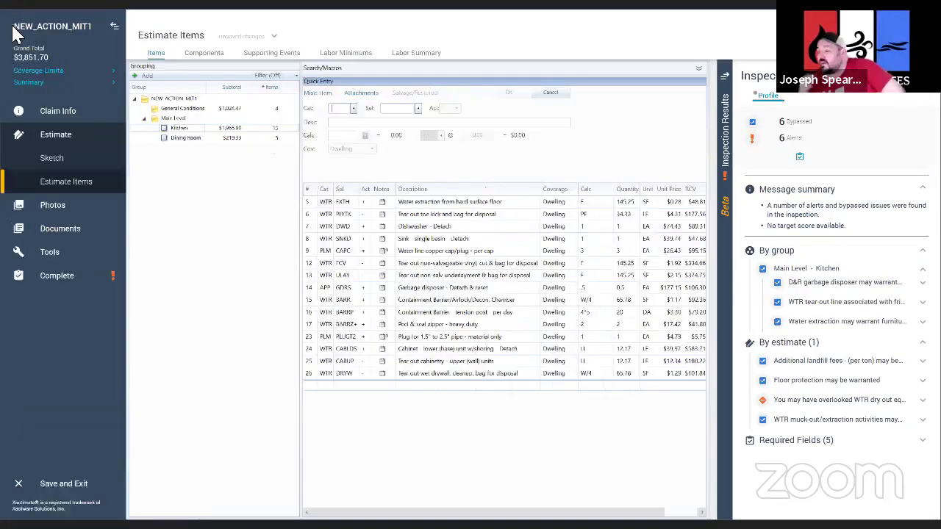
left_click(178, 139)
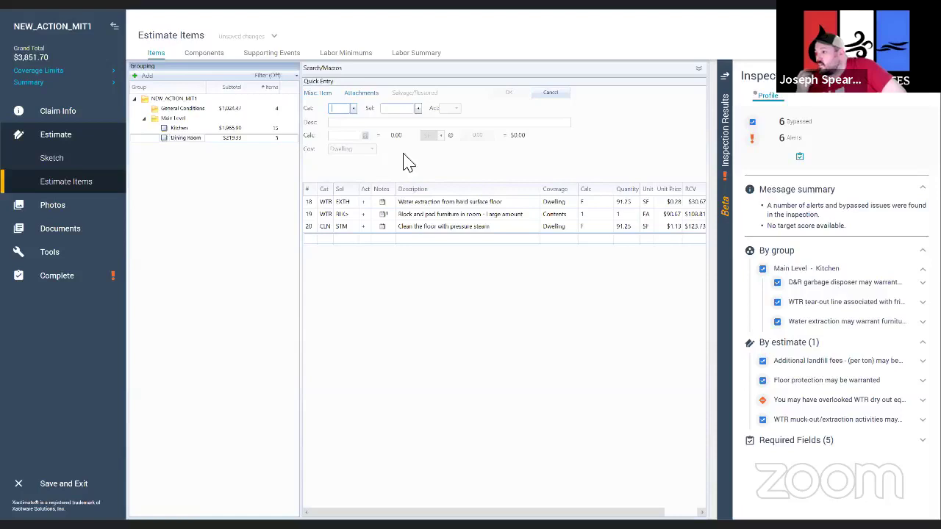
type("WTR")
key("Tab")
type("DRYW")
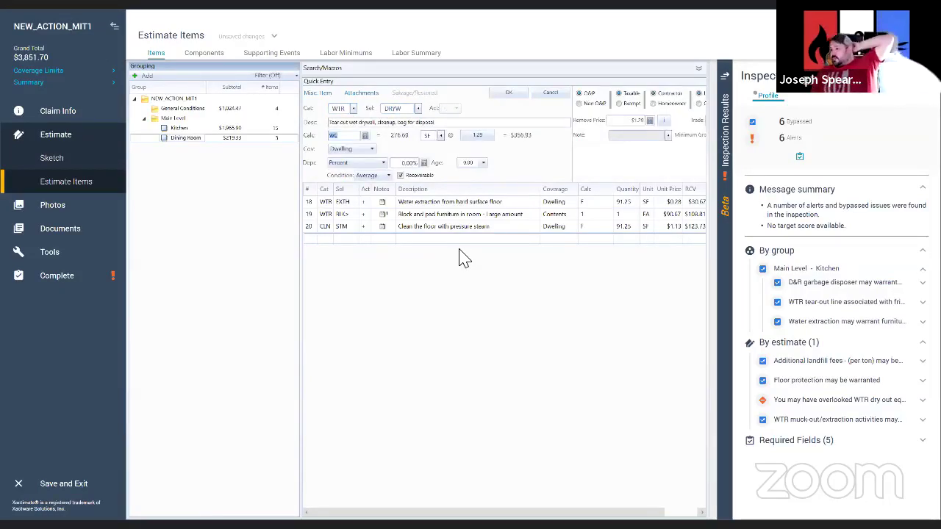
key("BackSpace")
key("BackSpace")
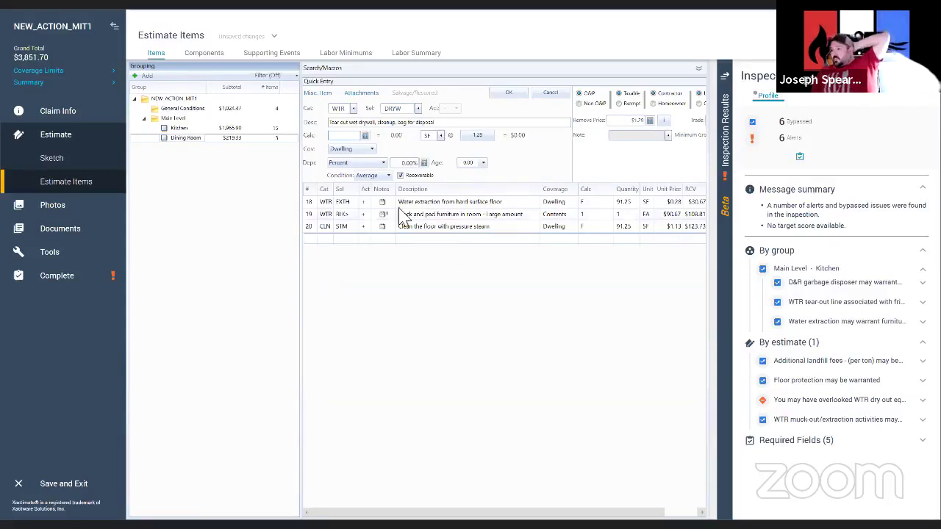
double_click(415, 111)
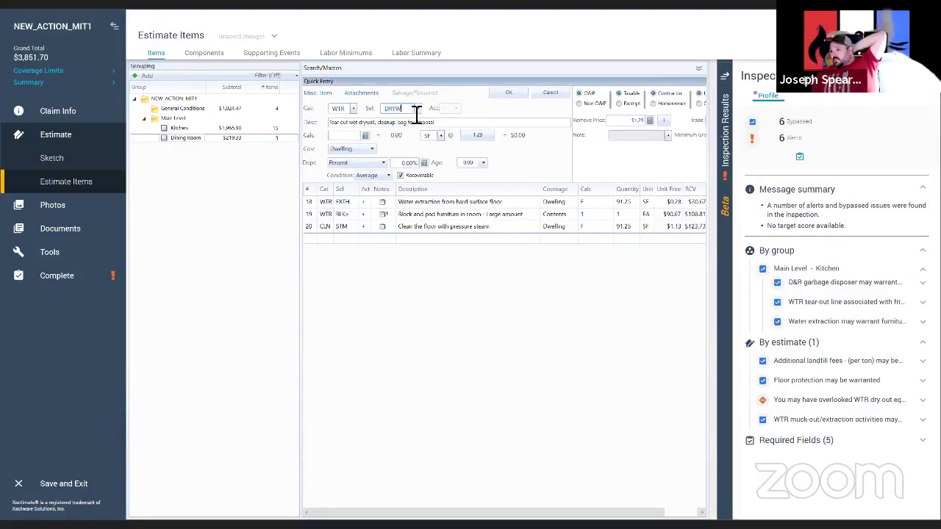
type("DRYWLF")
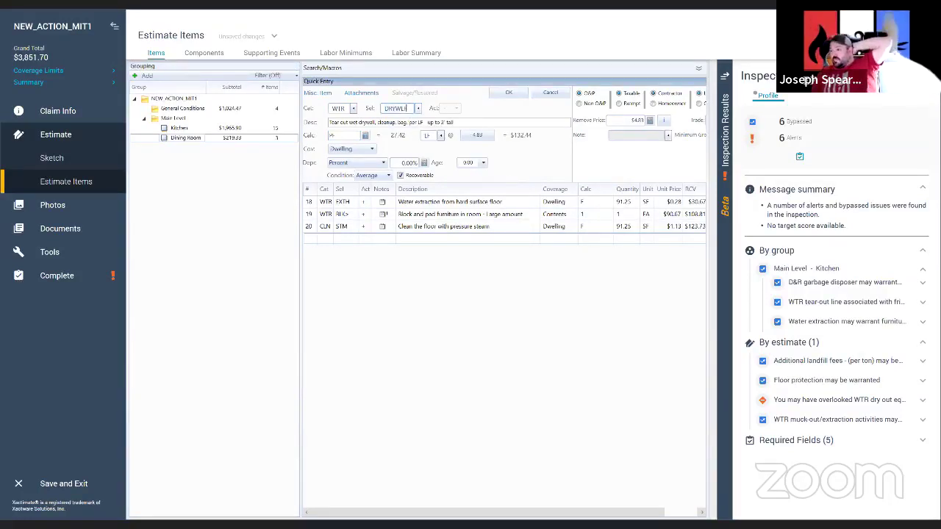
key("Return")
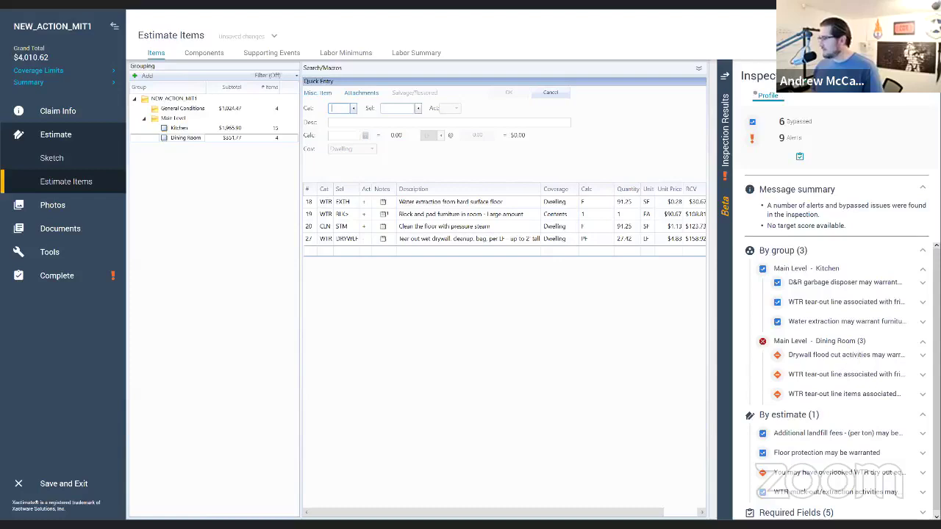
Step: Expand and read the flood cut, respirator, and containment alerts for the Dining Room drywall line
left_click(845, 355)
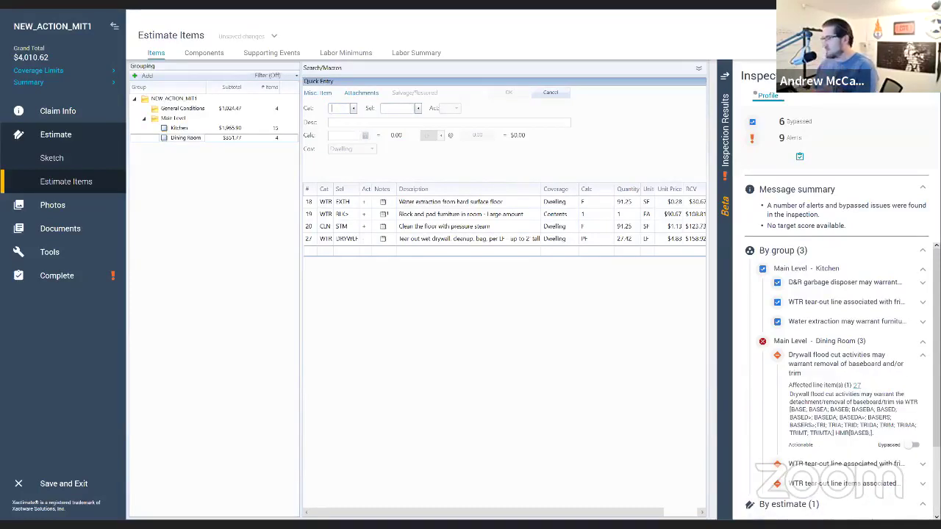
scroll(896, 441, "down", 2)
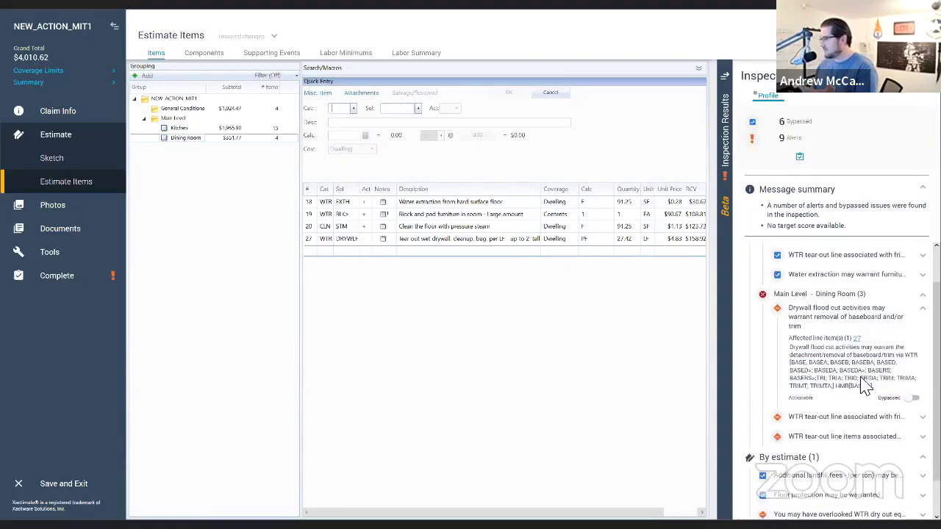
left_click(846, 394)
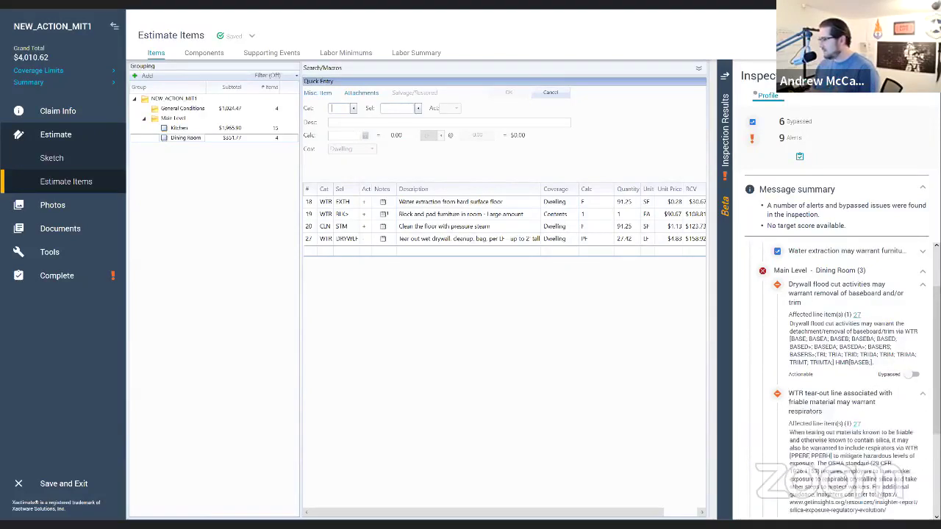
scroll(886, 434, "down", 4)
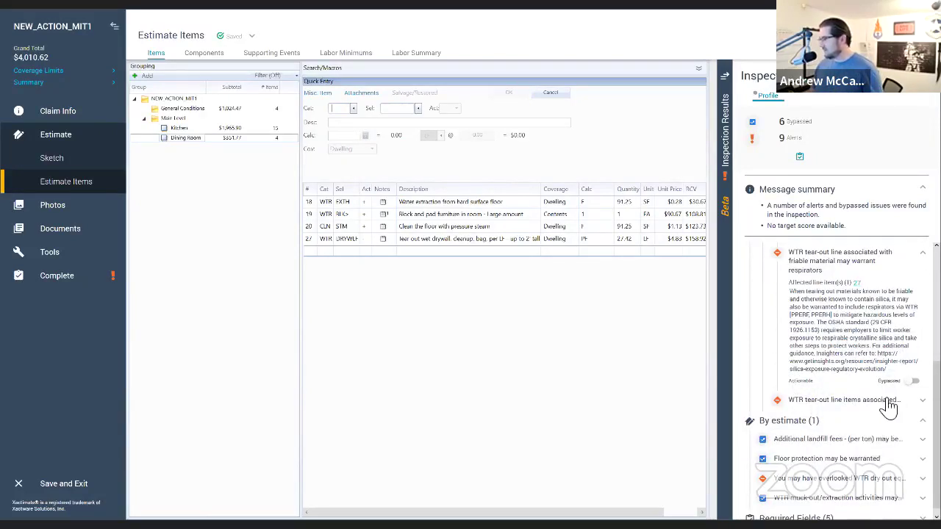
left_click(846, 399)
scroll(857, 386, "down", 2)
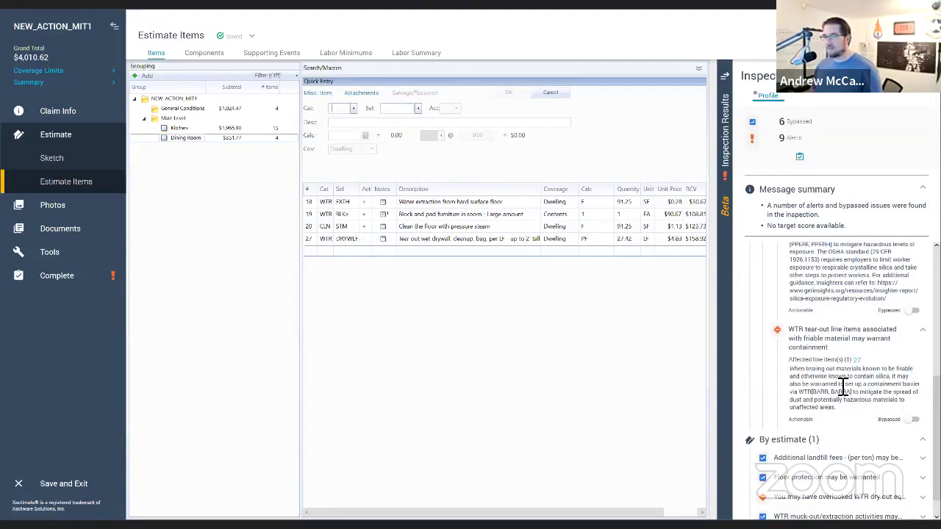
scroll(852, 383, "down", 1)
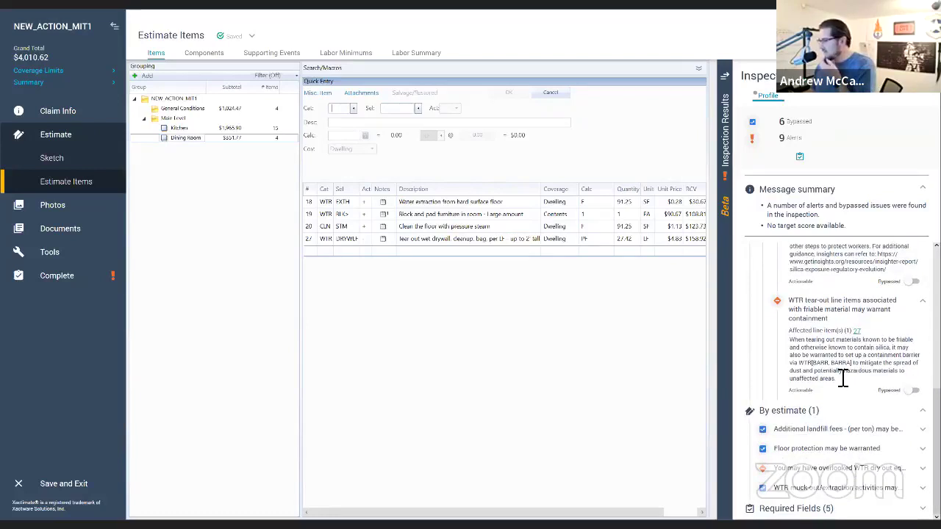
scroll(838, 382, "up", 5)
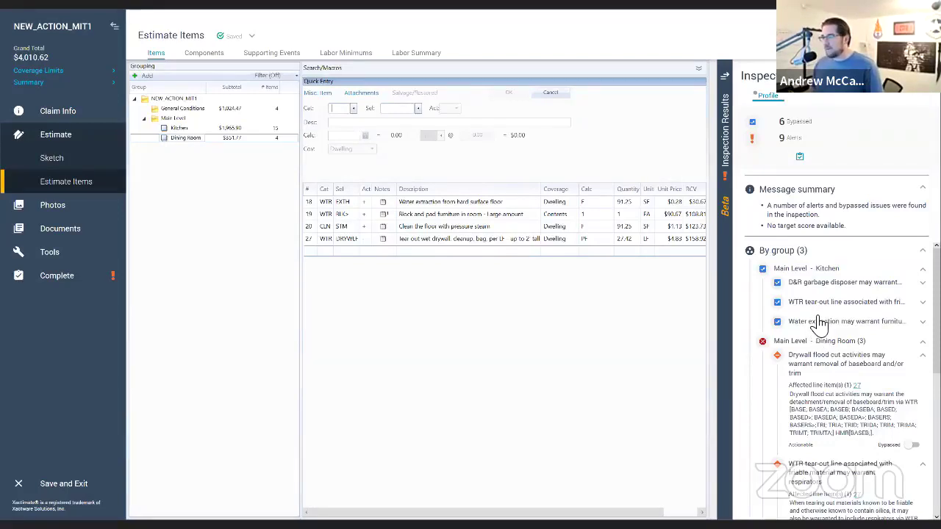
Step: Run INSPECT on the Complete page and review the Required Information before clicking Finish
left_click(63, 278)
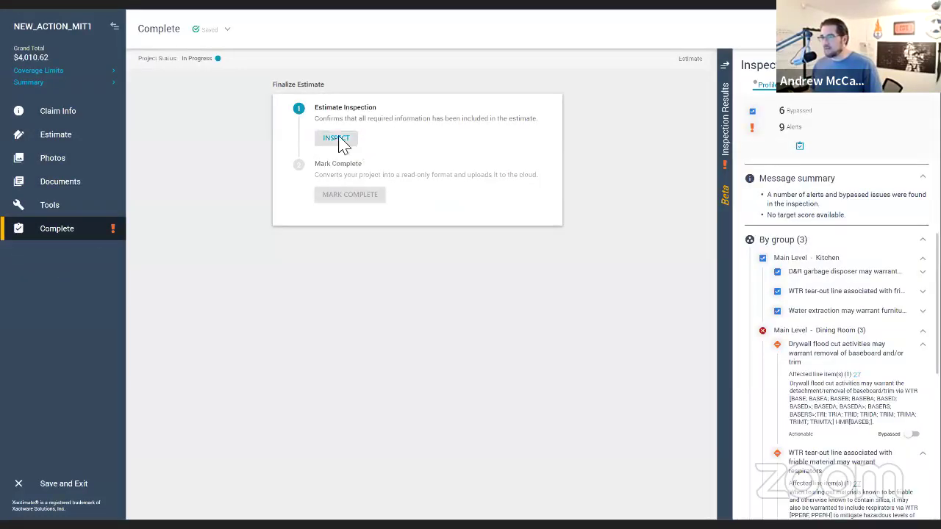
left_click(341, 139)
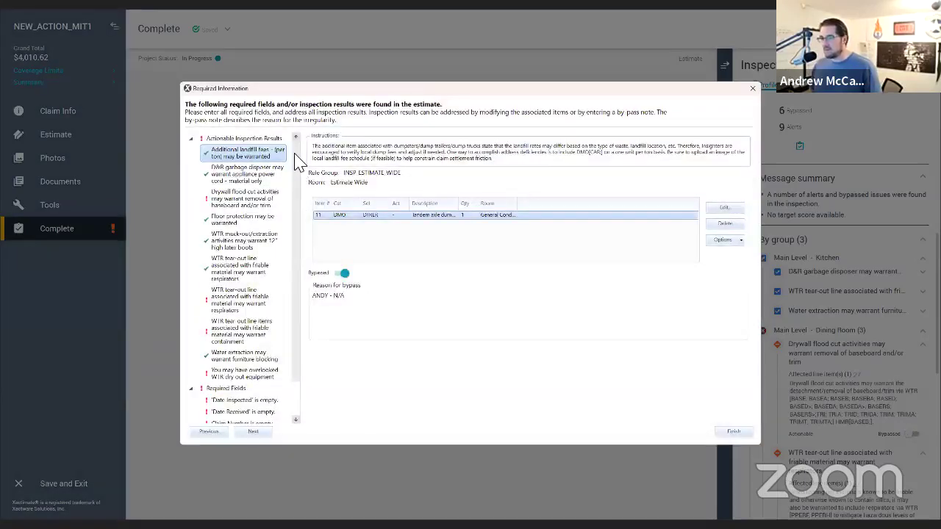
left_click_drag(300, 163, 300, 221)
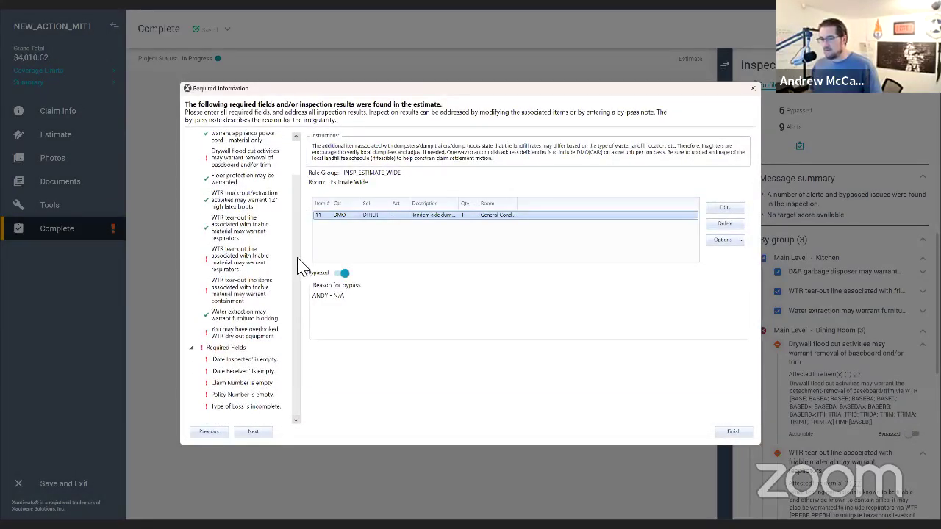
scroll(298, 266, "up", 3)
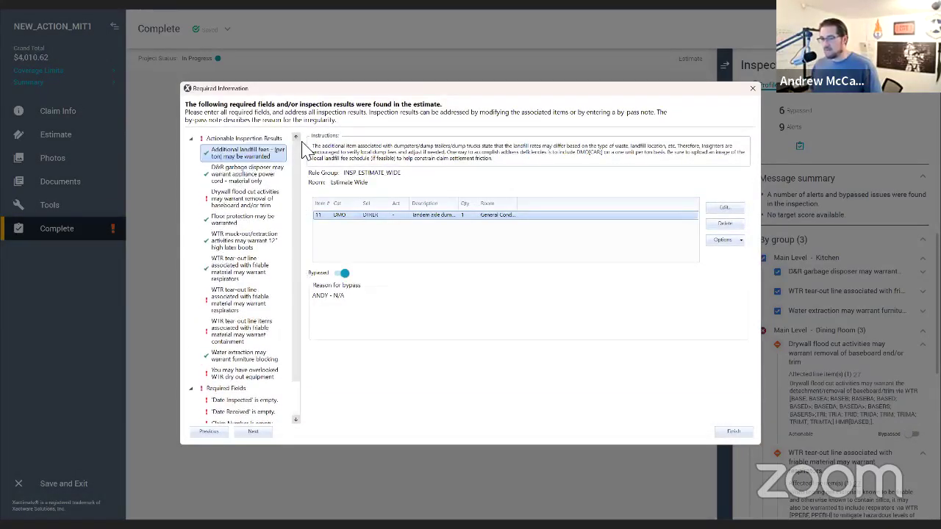
left_click(735, 432)
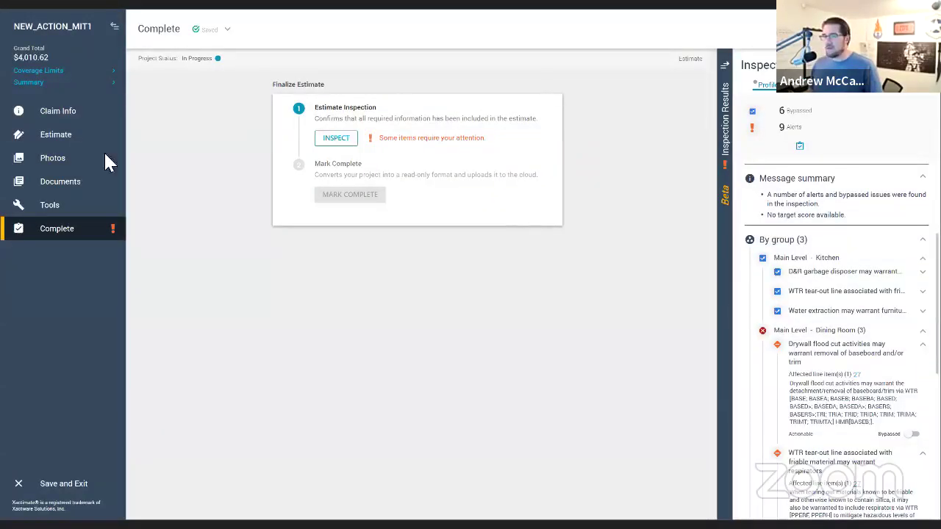
Step: Go back to Estimate Items and scroll through the remaining Kitchen and Dining Room alerts
left_click(60, 136)
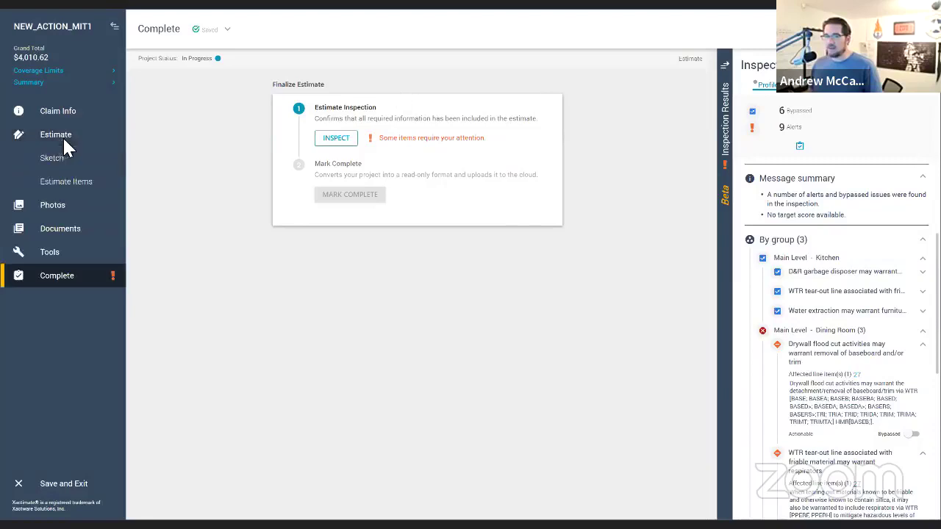
left_click(64, 181)
scroll(855, 317, "down", 10)
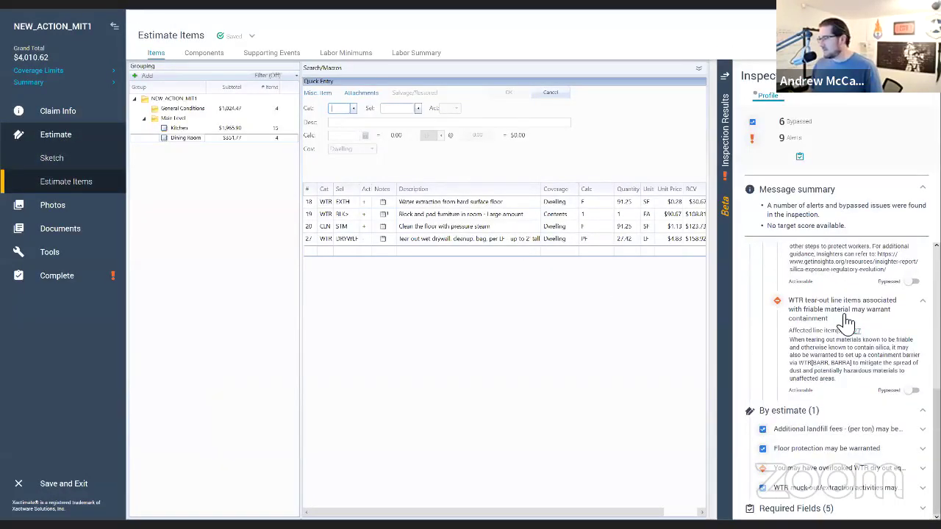
scroll(845, 330, "up", 8)
scroll(831, 340, "down", 1)
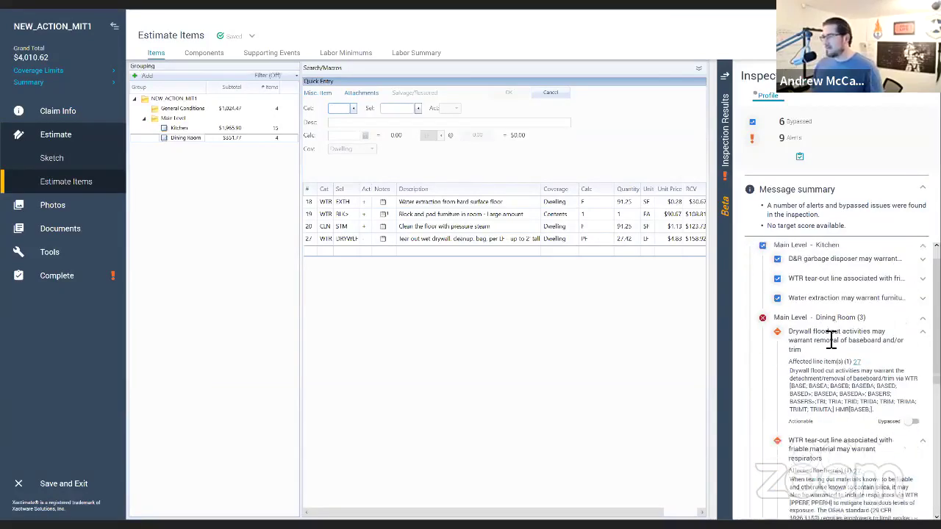
scroll(831, 340, "down", 5)
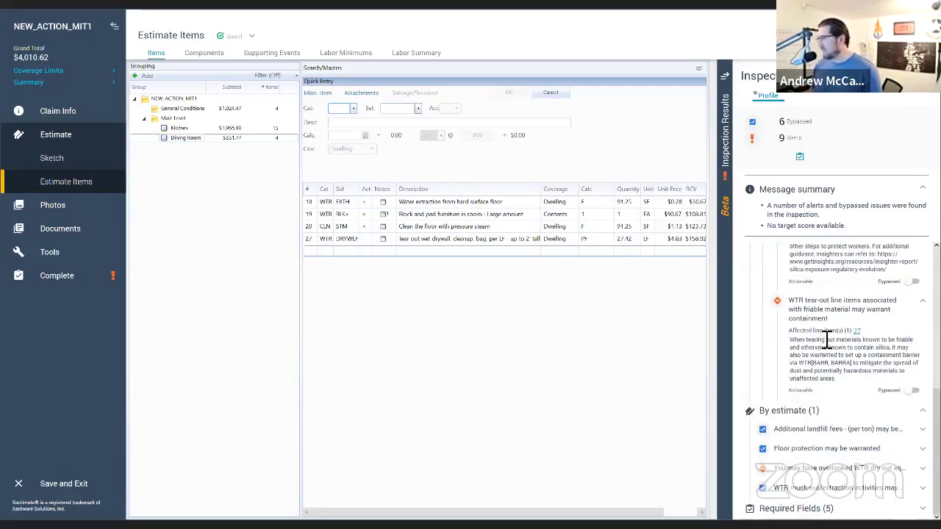
scroll(827, 340, "up", 6)
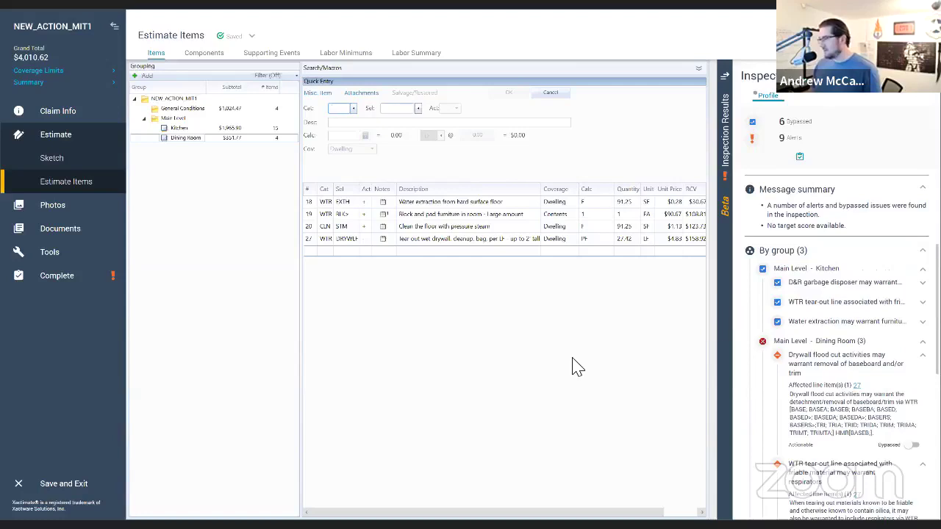
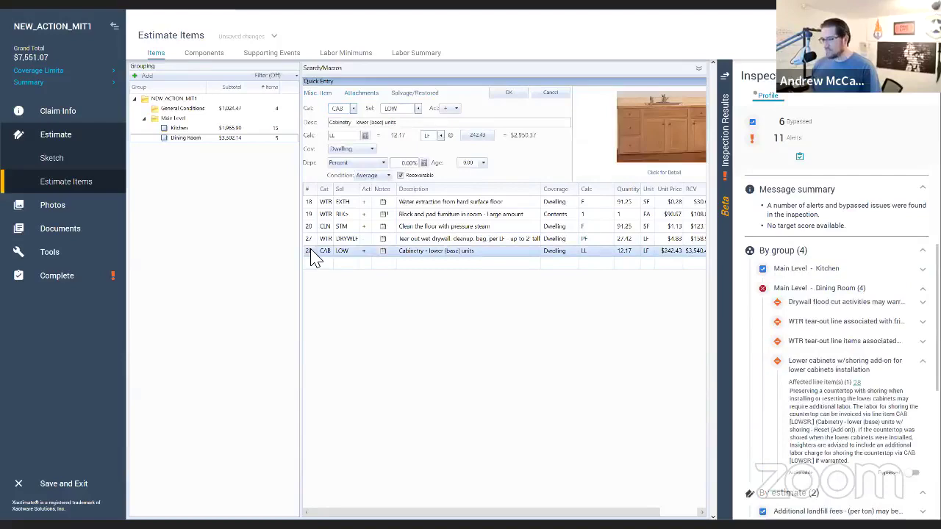
Step: Sketch a new room below the Dining Room and drag its bottom wall down
left_click(48, 156)
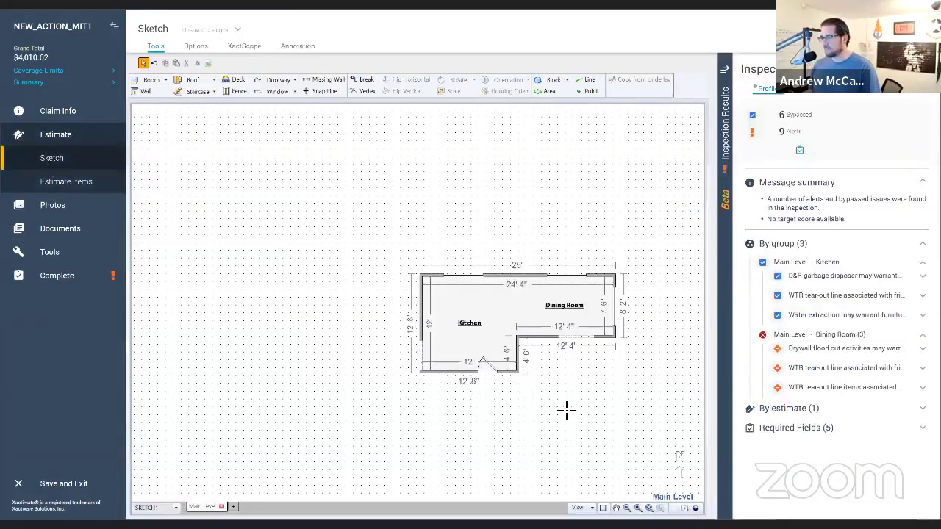
left_click(526, 346)
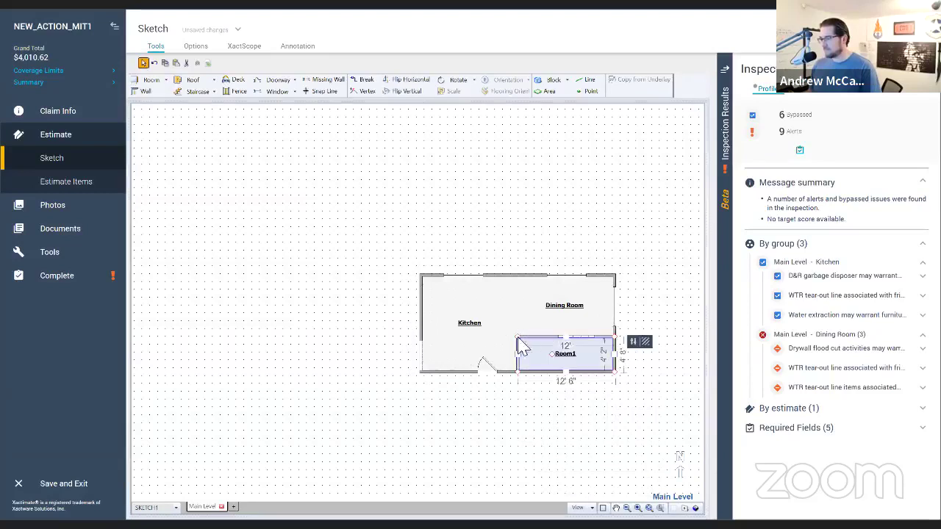
left_click_drag(567, 372, 568, 454)
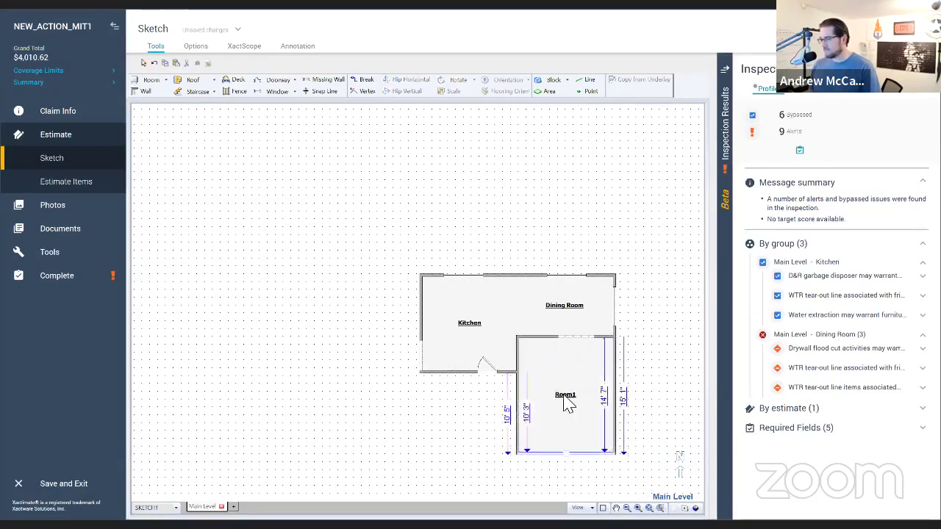
Step: Name the new room Living Room and return to its empty estimate items
left_click(566, 405)
double_click(566, 401)
type("Library")
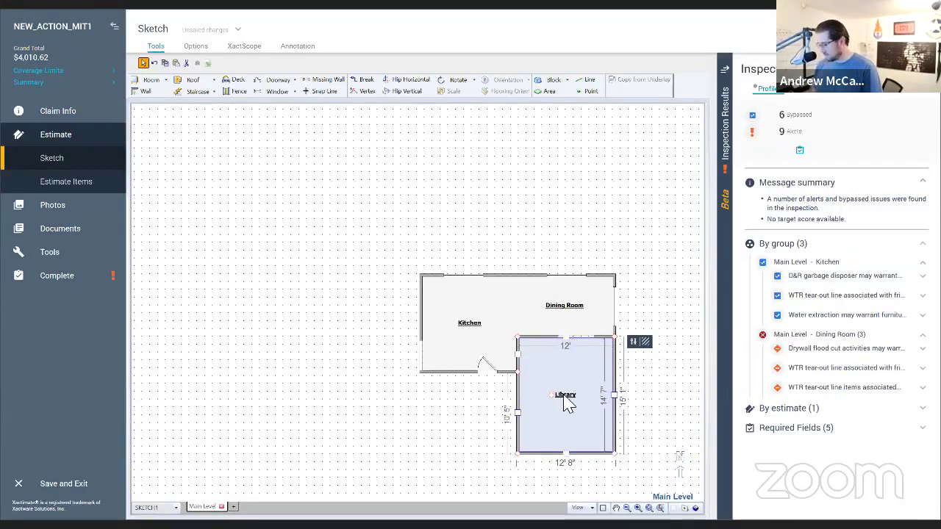
left_click(66, 185)
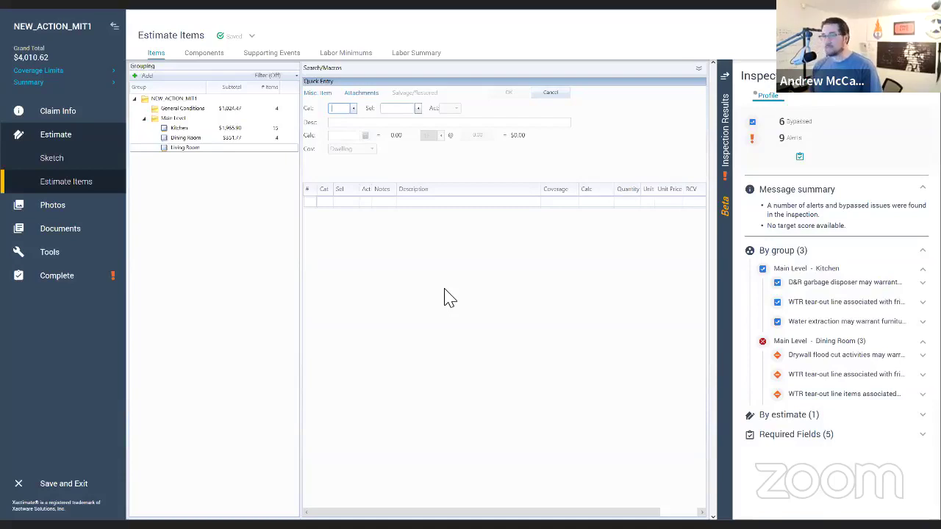
Step: Add 14.58 LF of premium-grade lower base cabinets (CAB LOW++) to the Living Room
key("Tab")
type("LOW")
key("Tab")
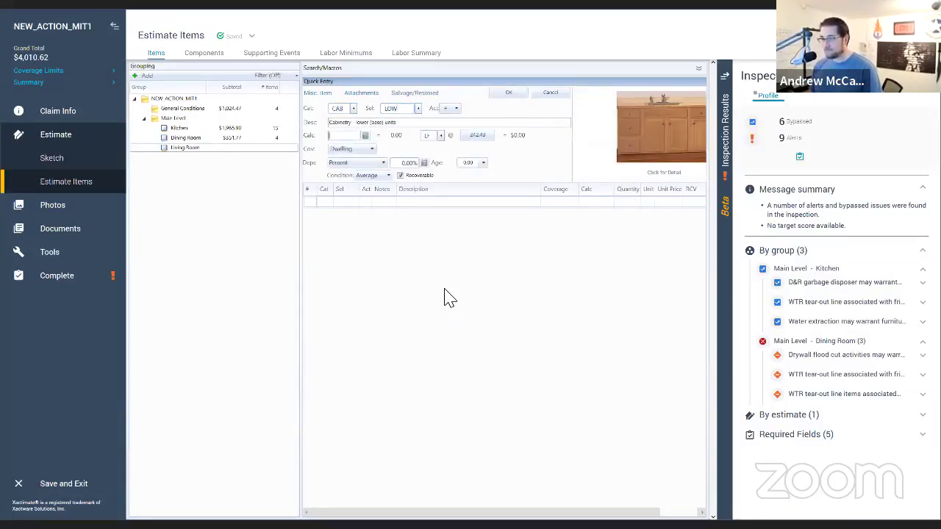
type("LL")
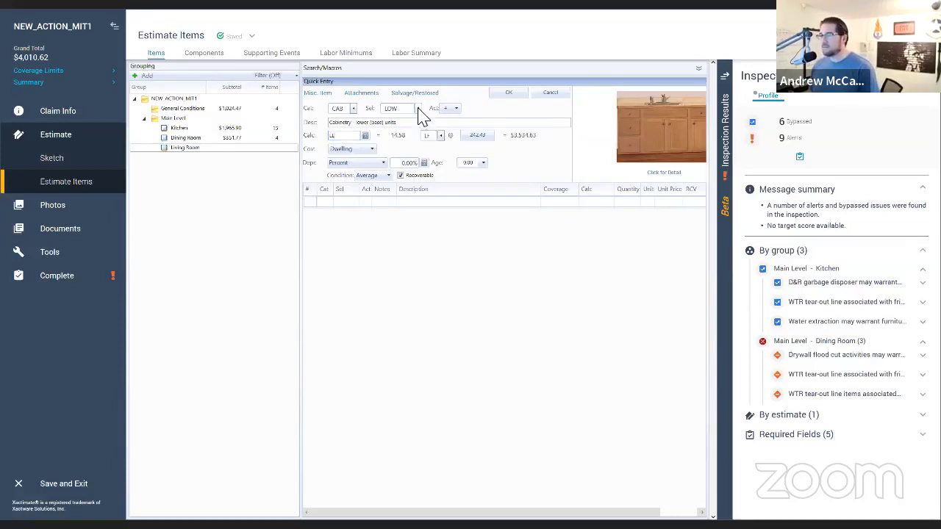
left_click(423, 116)
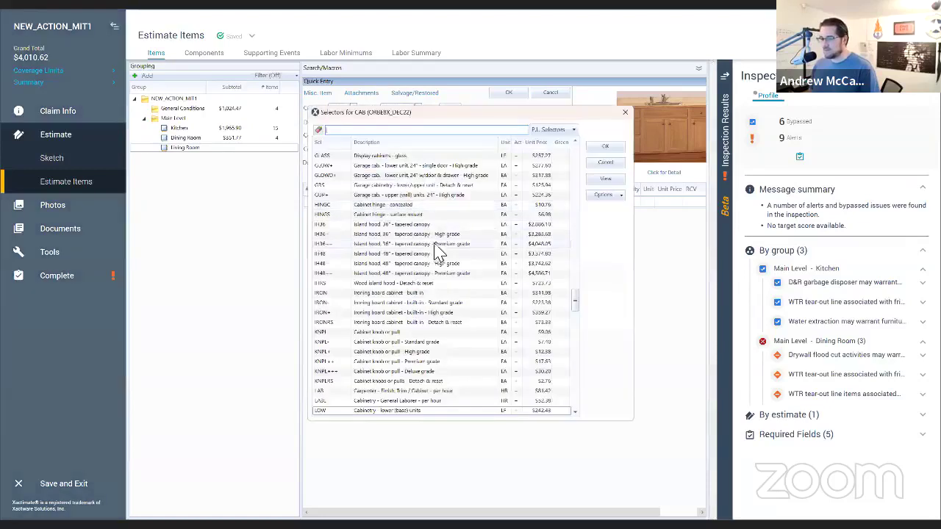
scroll(415, 335, "down", 4)
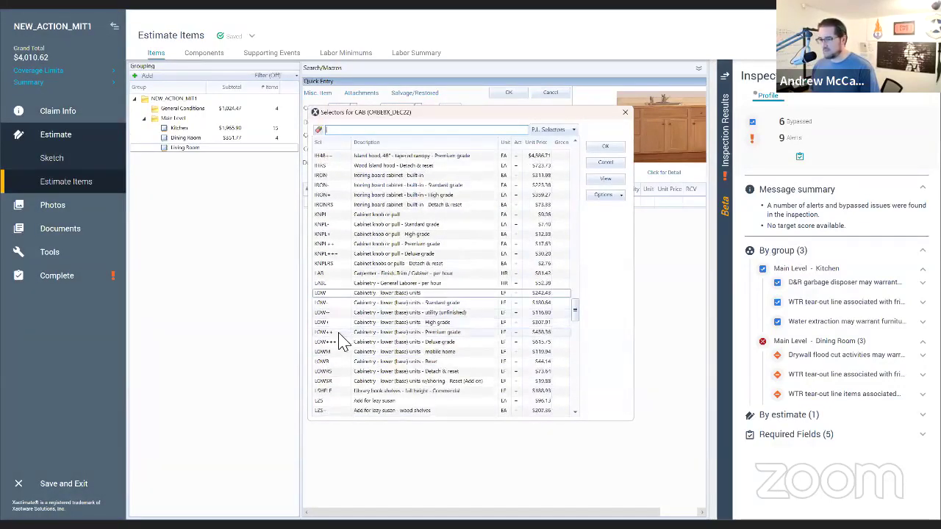
left_click(339, 333)
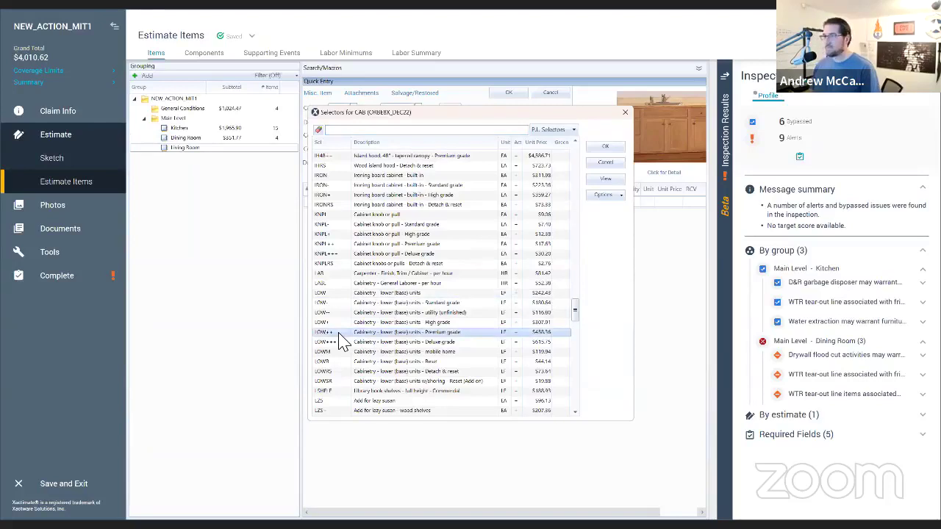
key("Return")
left_click(510, 92)
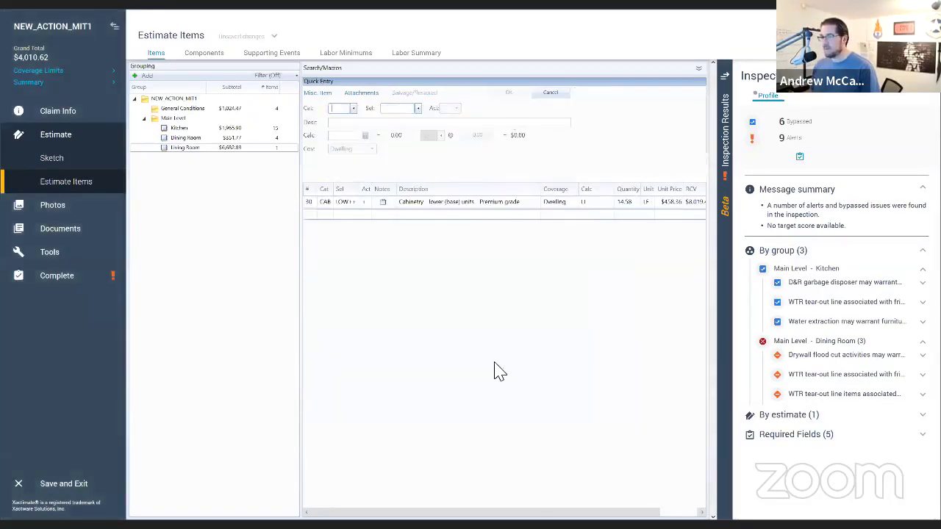
Step: Add a CAB cabinet knob/pull line with quantity 15
type("CAB")
key("Tab")
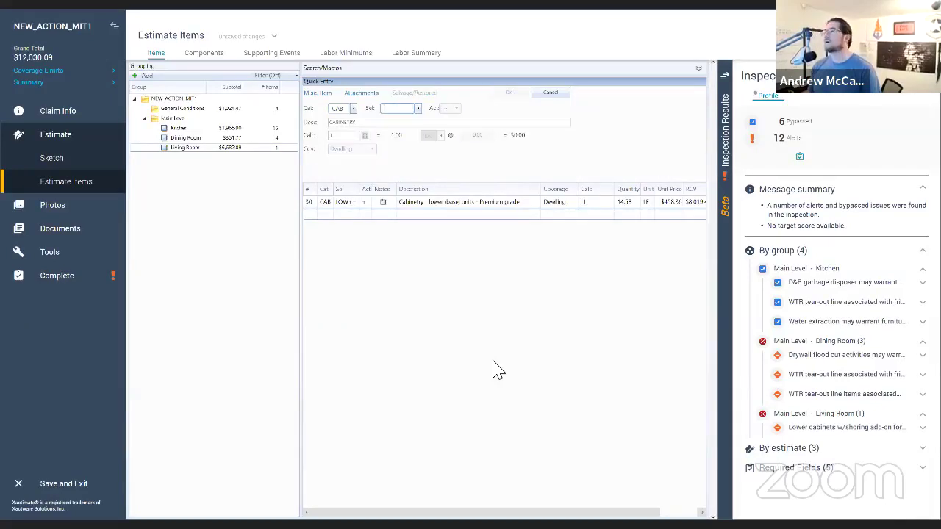
type("KNBL")
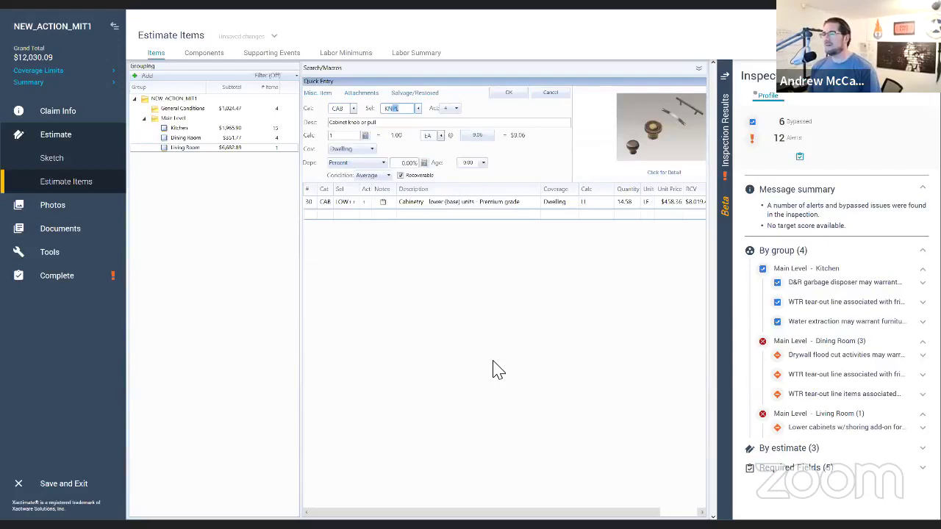
key("Tab")
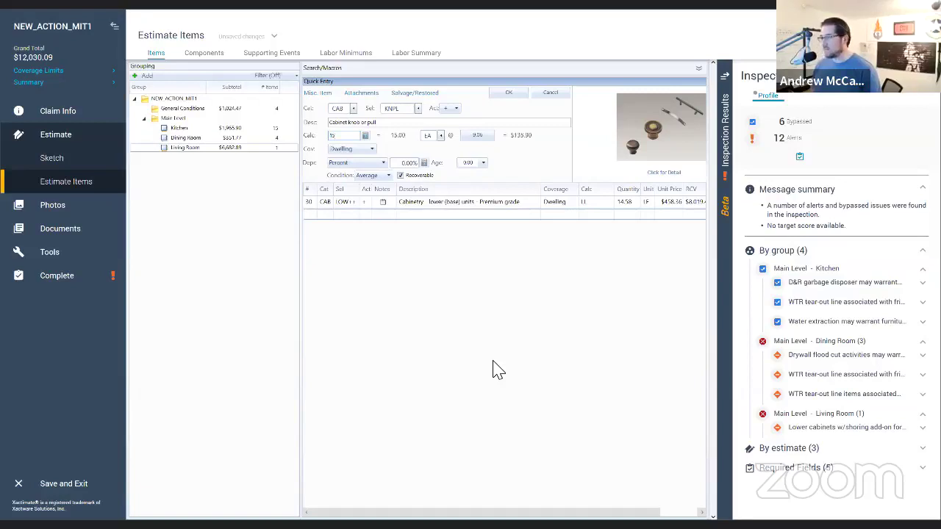
key("Return")
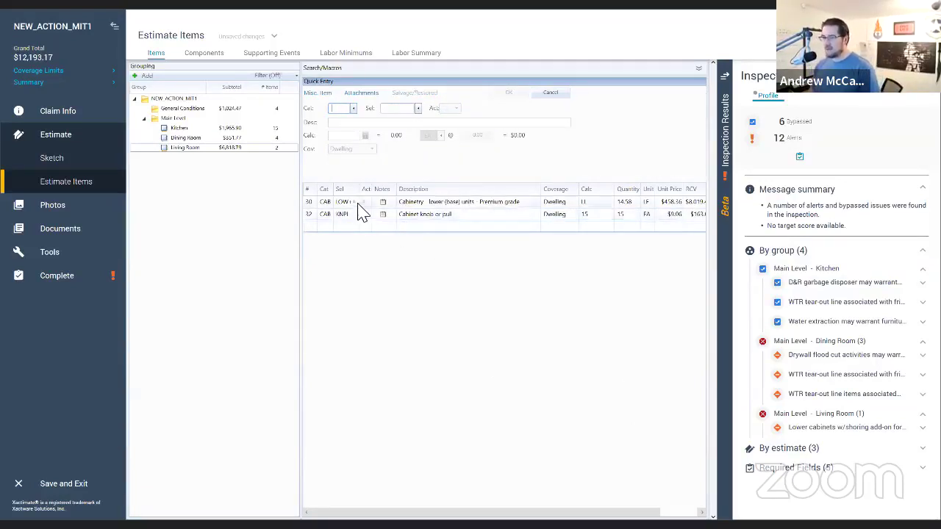
Step: Review the lower cabinet and knob lines, keeping the basic knob option for the 15 knobs
left_click(317, 214)
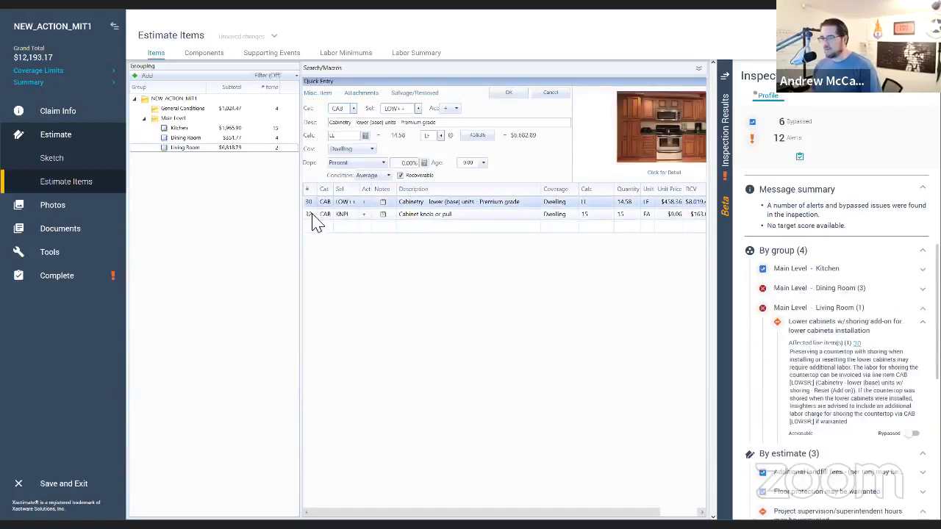
left_click(316, 203)
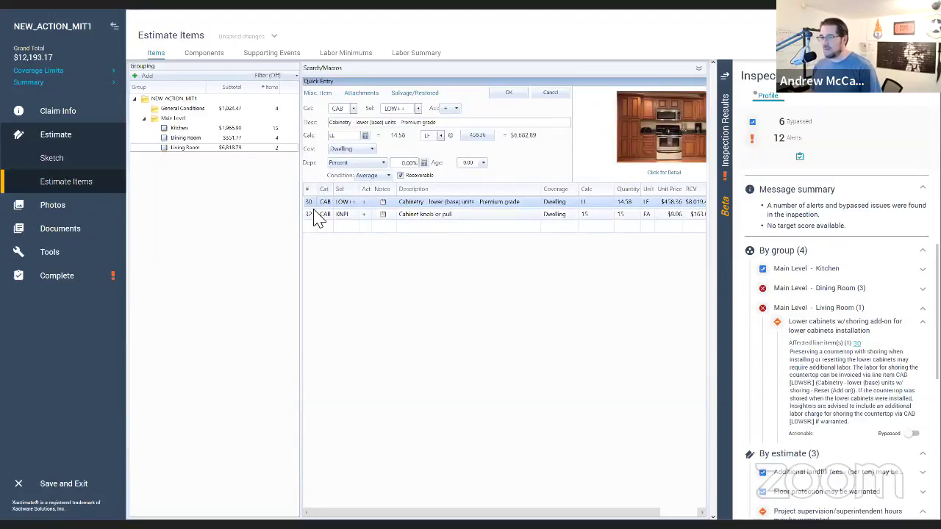
left_click(314, 213)
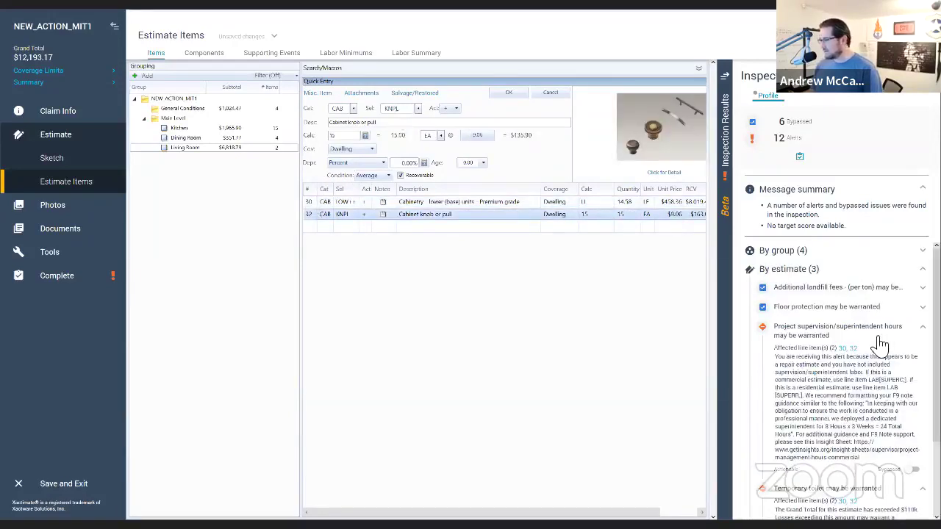
scroll(859, 360, "down", 1)
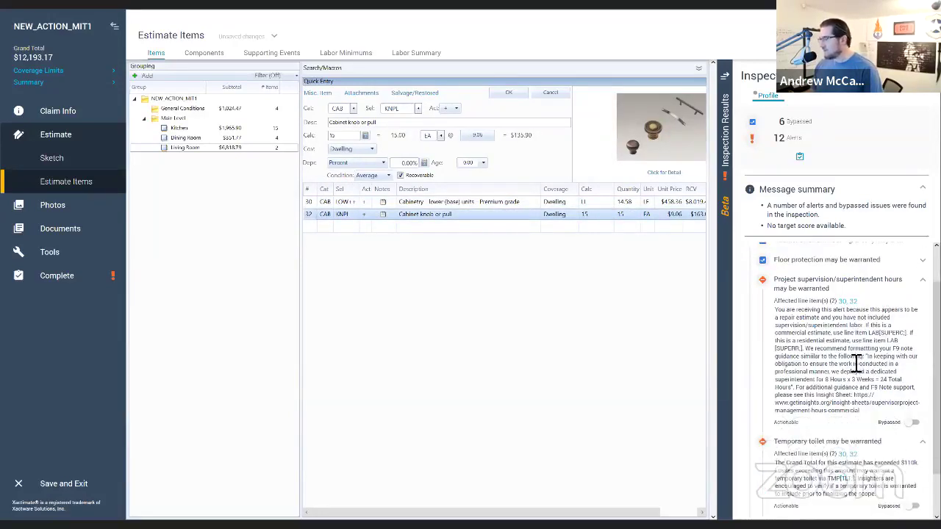
scroll(859, 360, "down", 1)
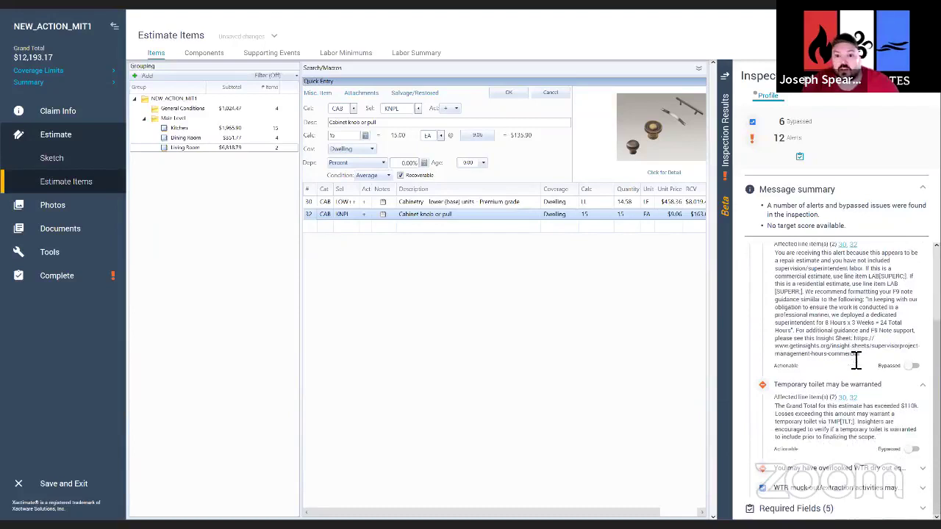
scroll(853, 356, "up", 2)
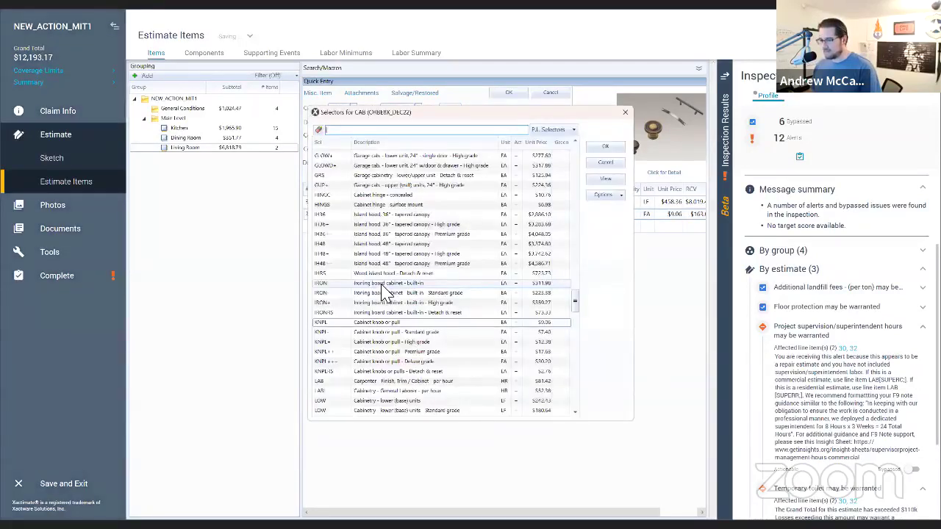
left_click(381, 333)
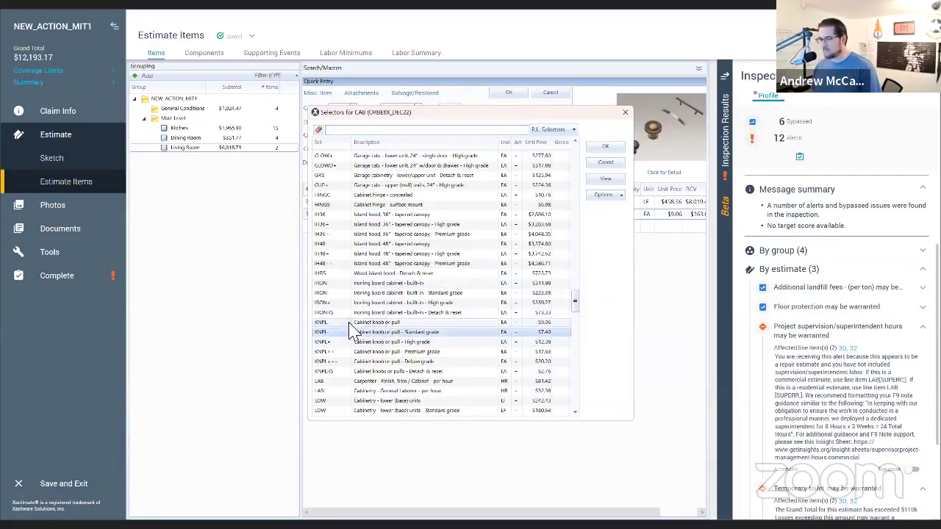
left_click(350, 323)
key("Return")
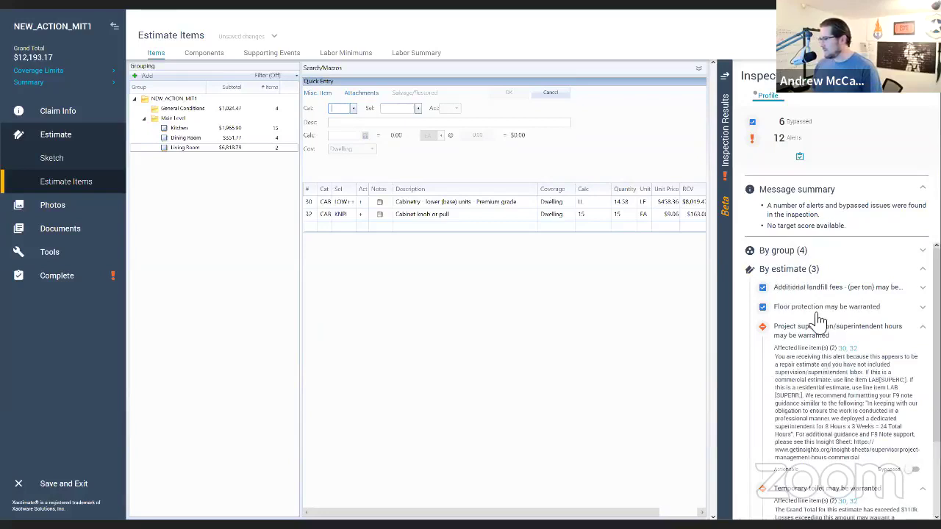
scroll(821, 322, "down", 3)
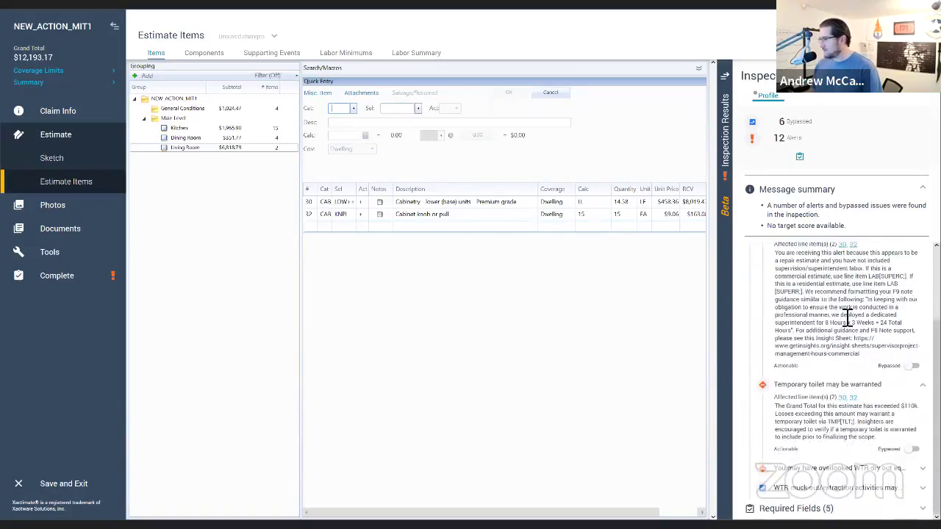
scroll(846, 320, "up", 3)
Step: Expand the Living Room's lower-cabinet shoring alert in Inspection Results to read its details
left_click(783, 251)
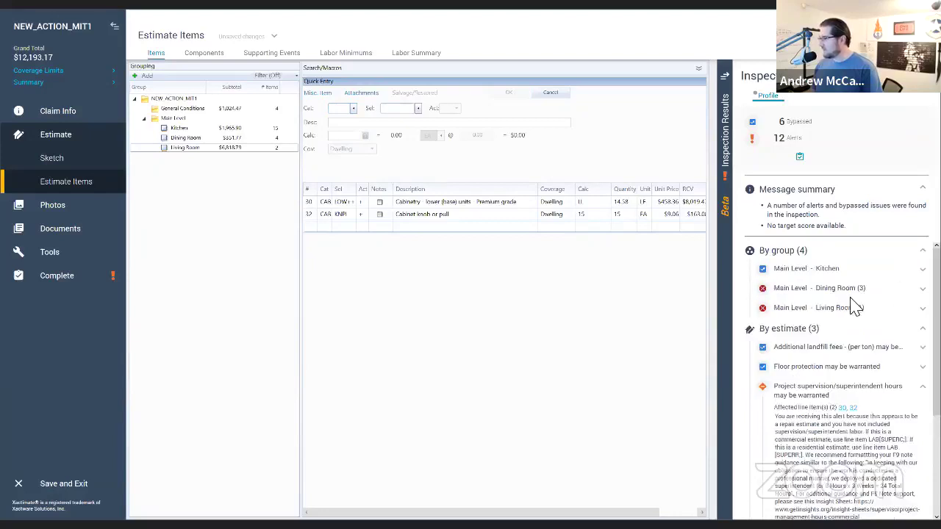
left_click(851, 309)
left_click(842, 324)
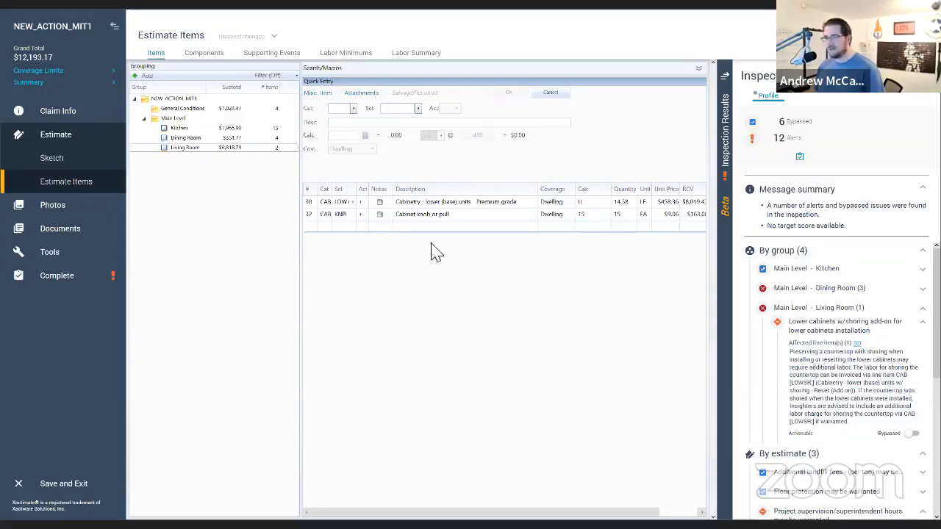
left_click(311, 227)
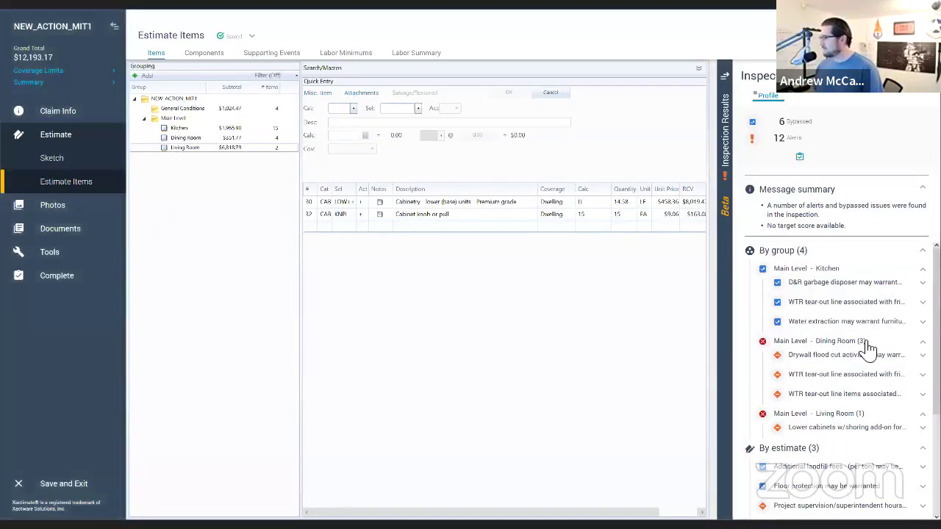
scroll(849, 346, "down", 1)
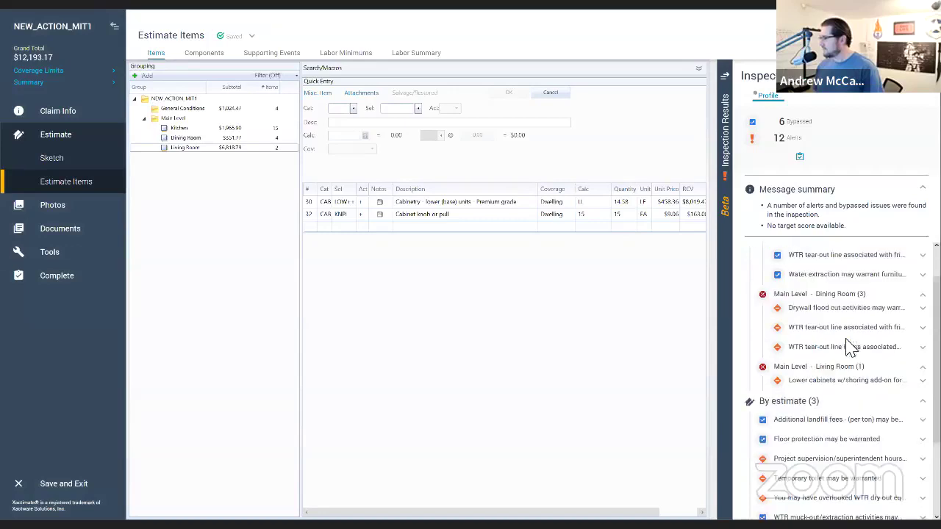
left_click(837, 381)
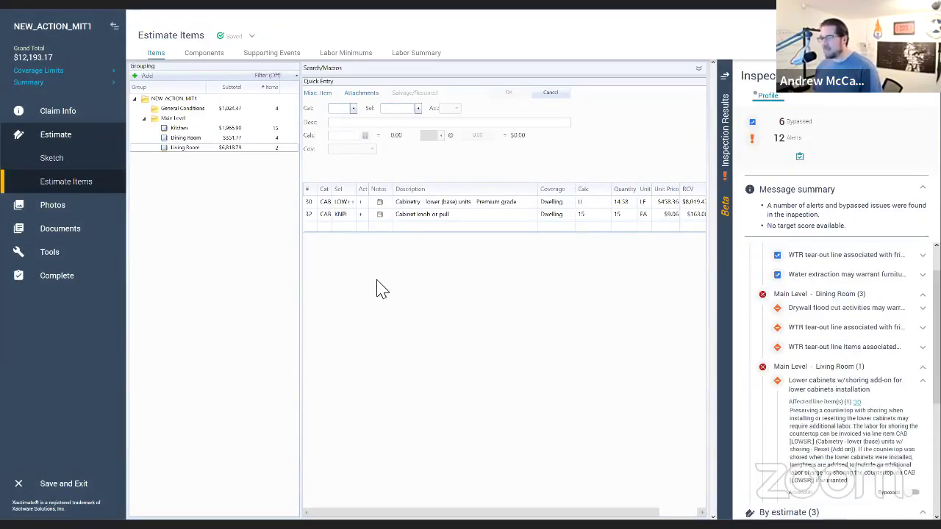
left_click(340, 109)
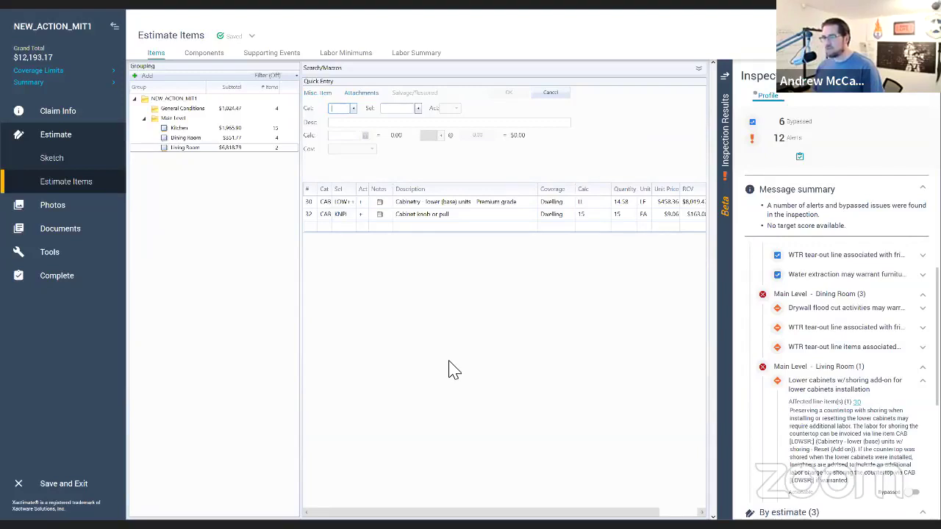
Step: Add birch #1 common flooring (FCW BIR) to the Living Room, 175 SF
type("FCW")
key("Tab")
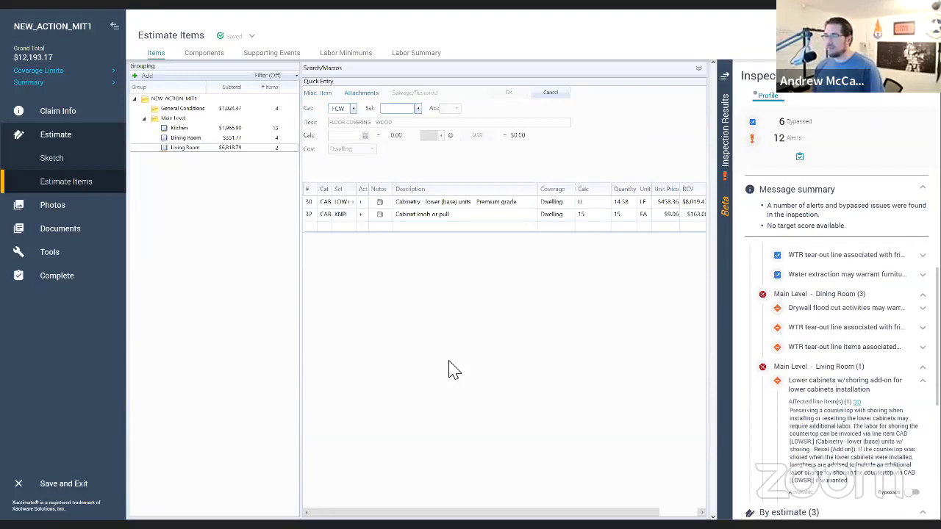
left_click(418, 109)
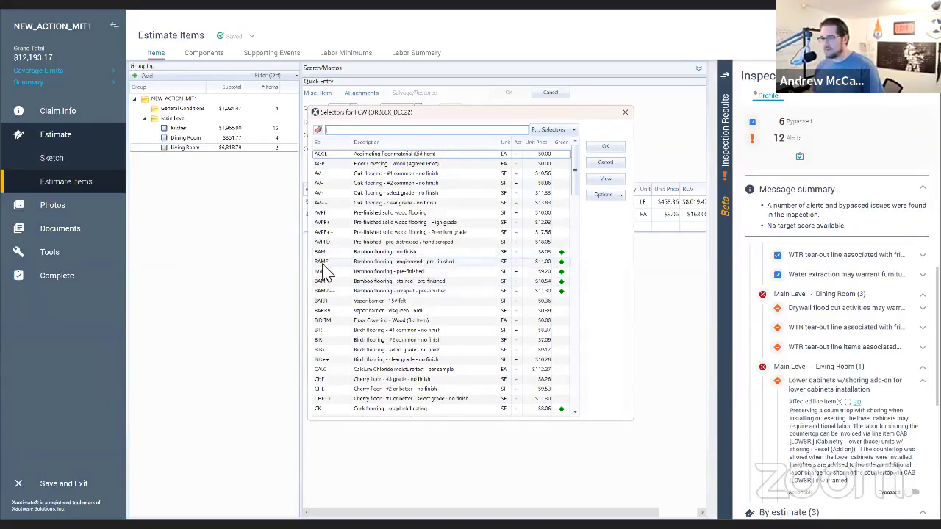
scroll(330, 294, "down", 6)
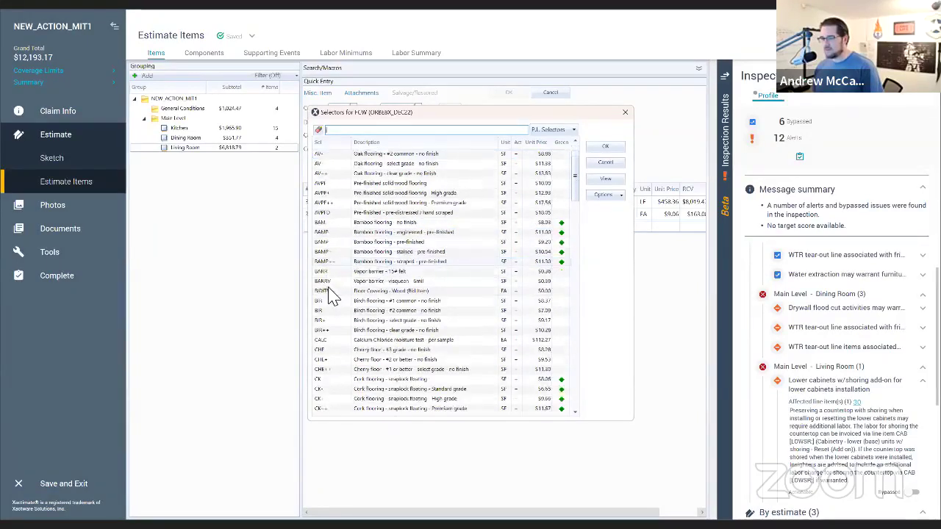
scroll(330, 294, "up", 3)
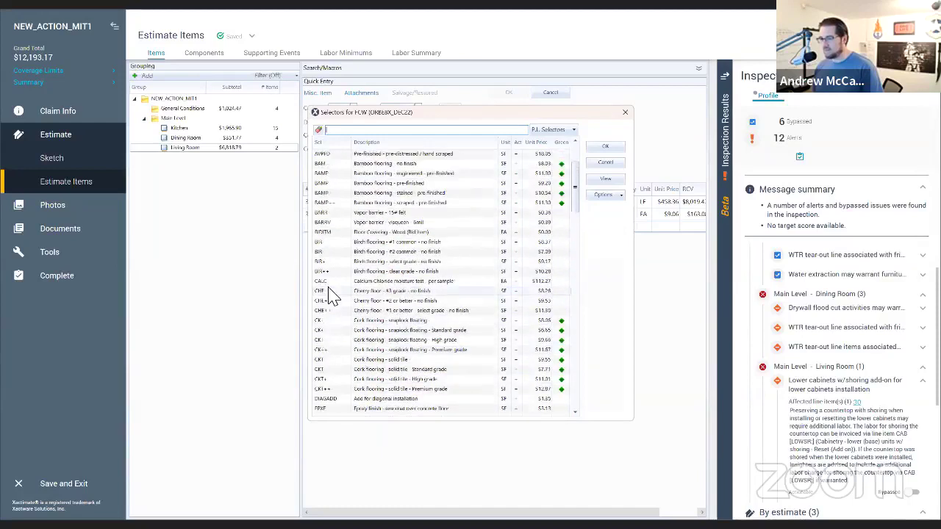
left_click(336, 242)
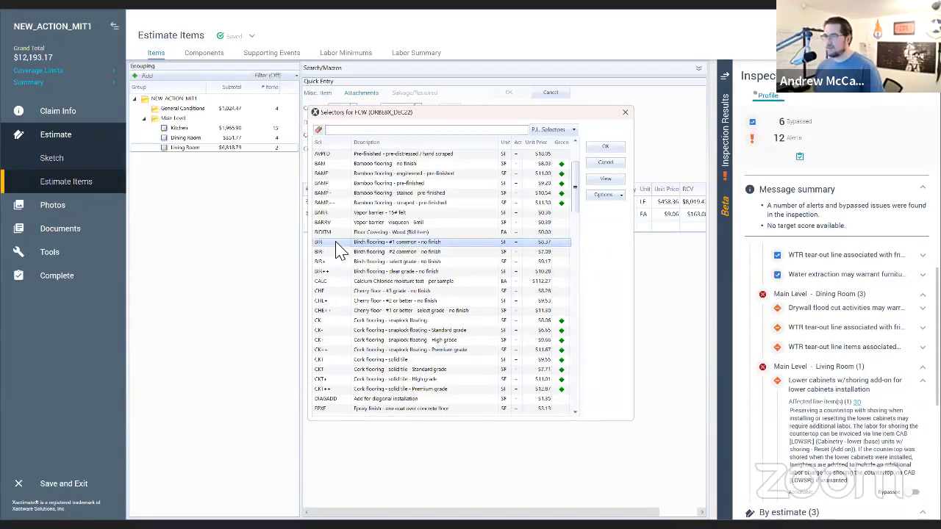
double_click(335, 243)
key("Return")
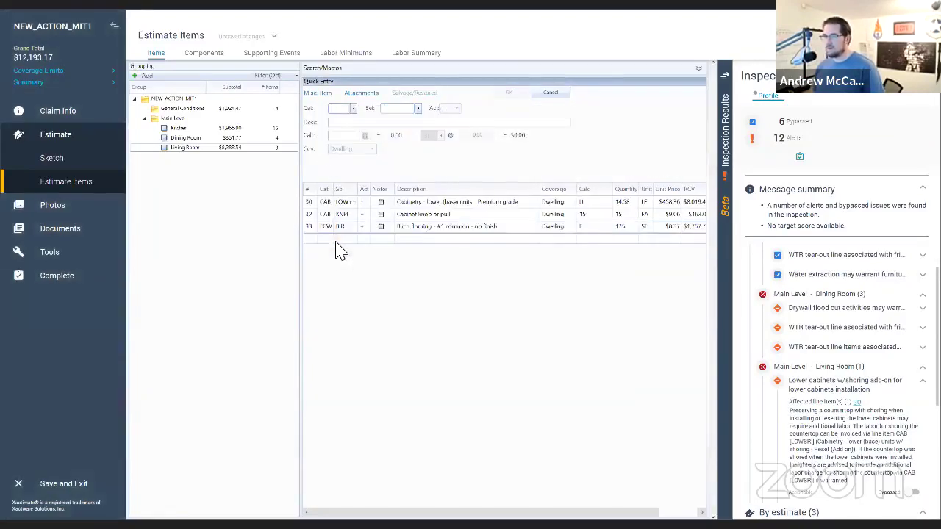
Step: Add clear-grade birch flooring (FCW BIR++) to the Dining Room, 91.25 SF
left_click(185, 139)
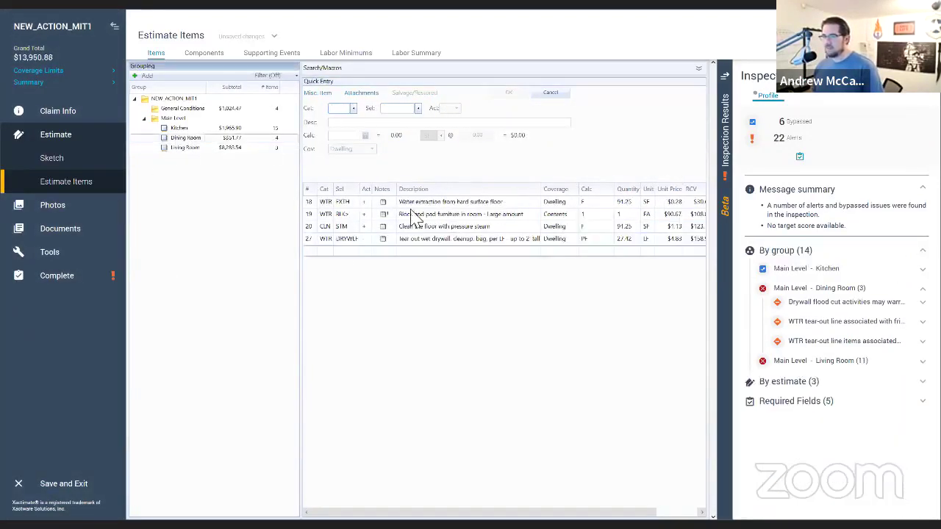
type("fccw")
key("Tab")
type("bir")
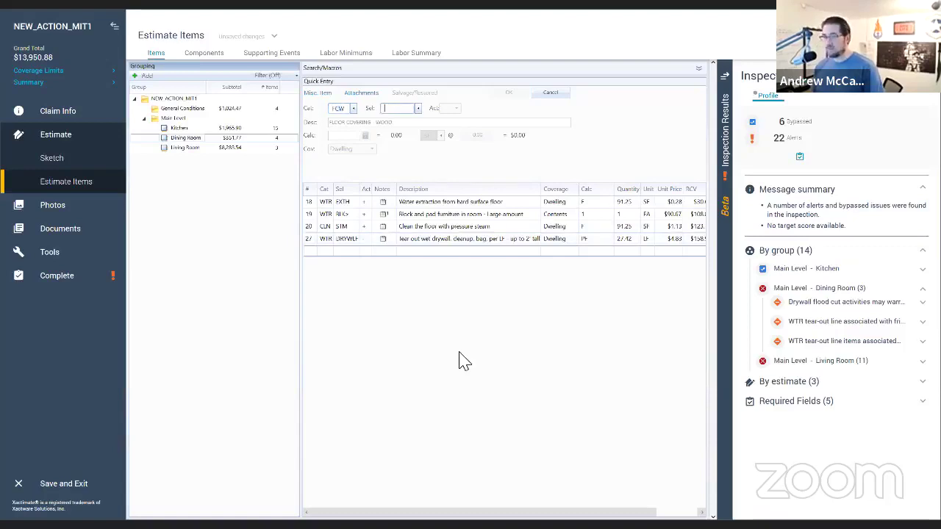
key("Tab")
type("++")
key("Return")
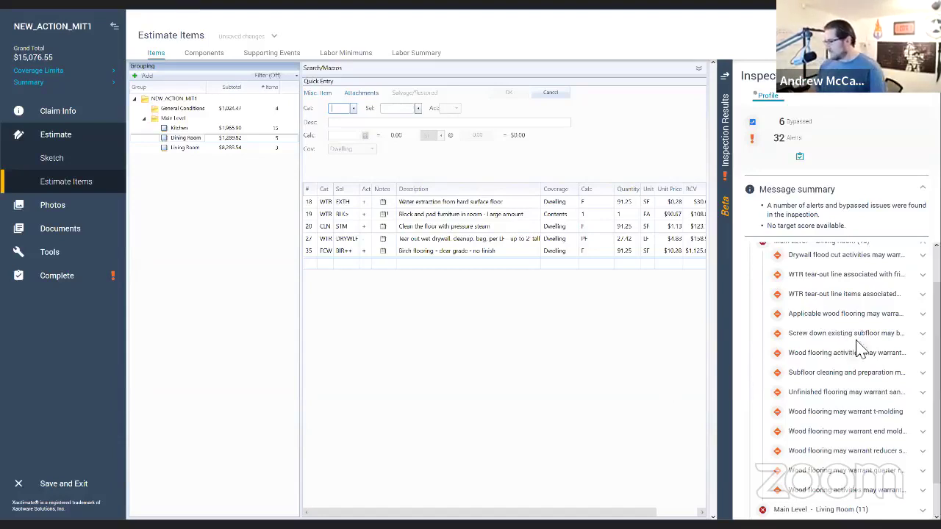
Step: Expand the Dining Room's wood flooring, drywall flood cut and WTR tear-out alerts
scroll(862, 375, "down", 1)
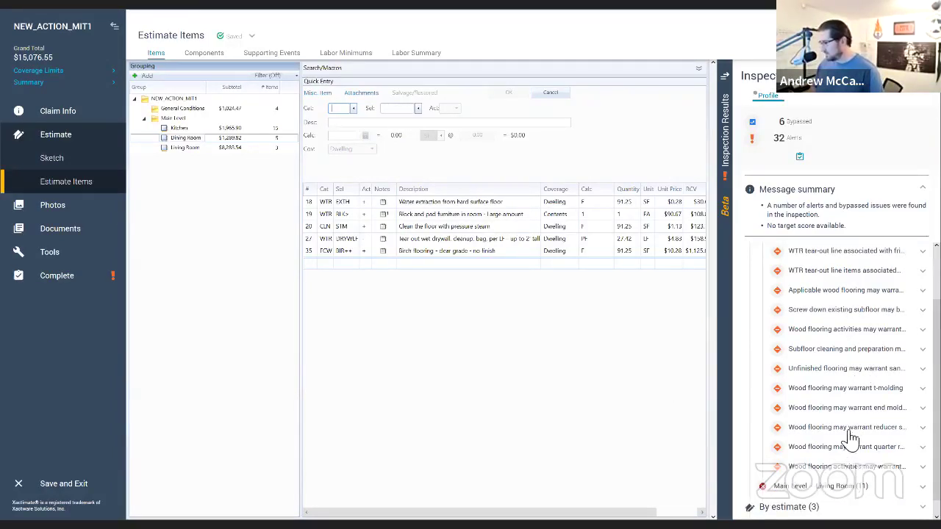
scroll(846, 374, "up", 1)
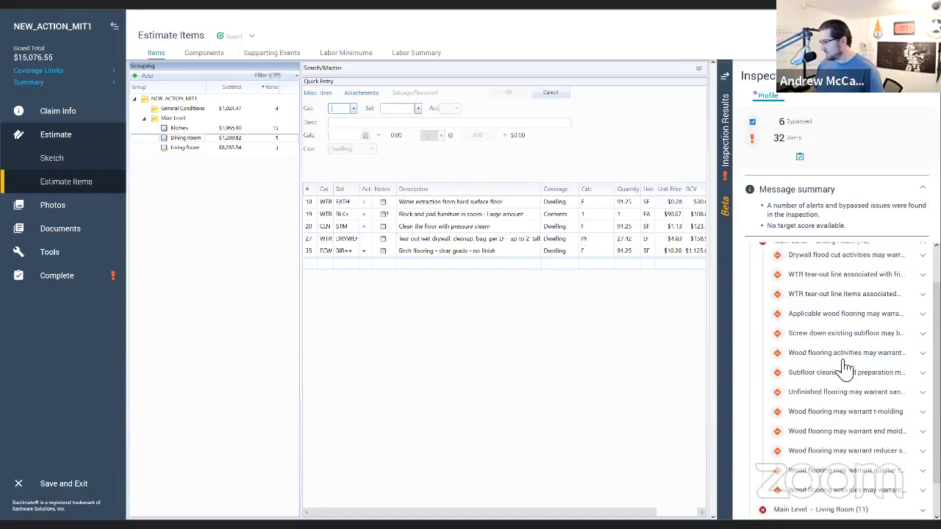
scroll(842, 360, "up", 1)
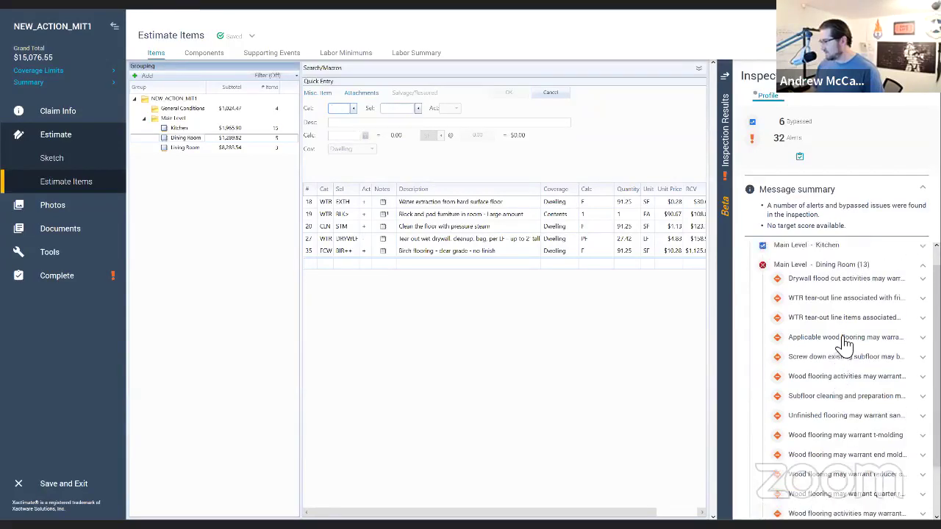
left_click(846, 342)
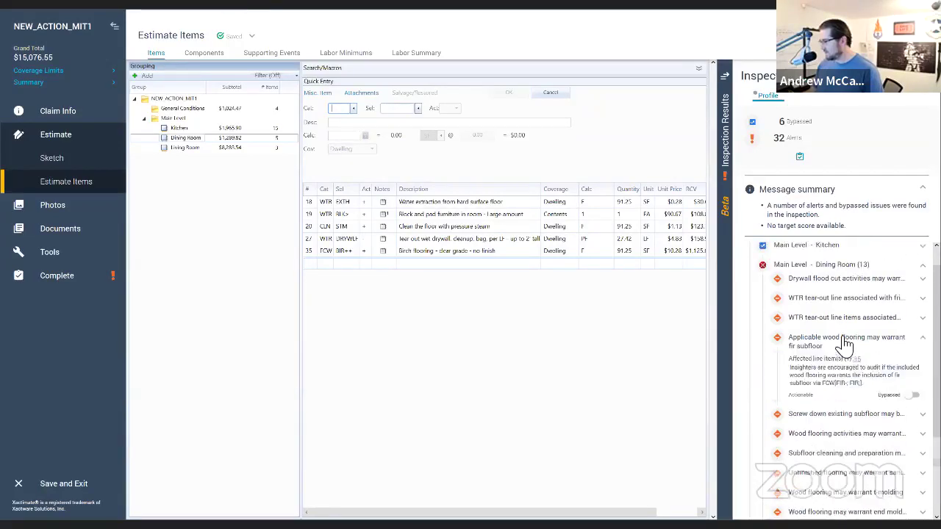
left_click(837, 282)
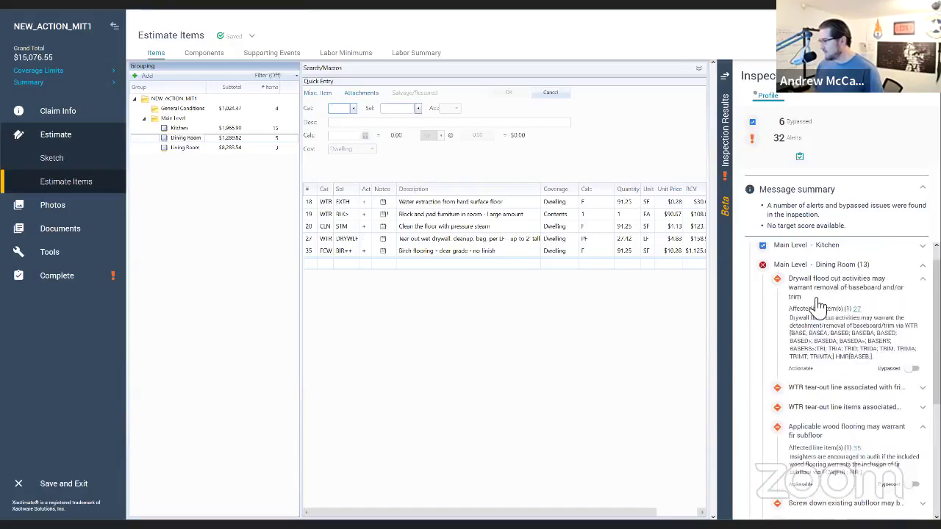
left_click(833, 408)
Step: Scroll through the alerts and expand the wood flooring floor-leveling alert
scroll(833, 412, "down", 4)
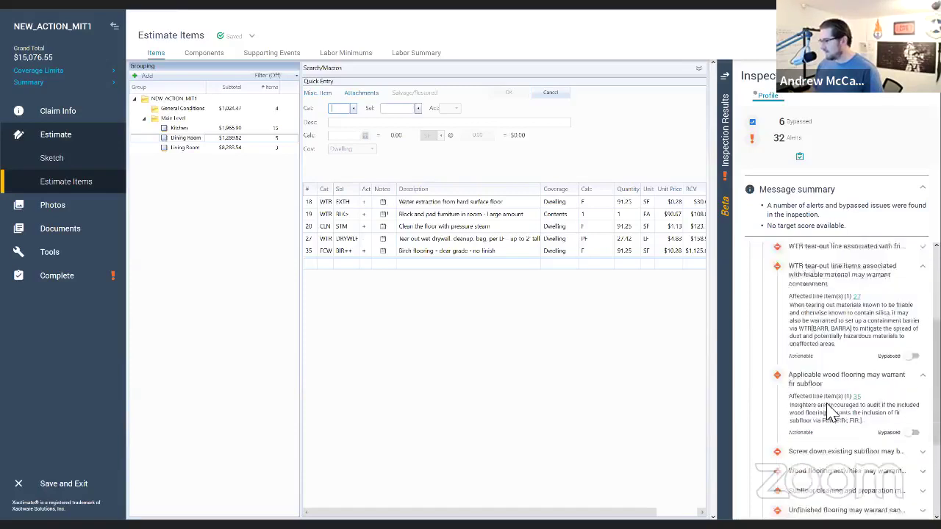
scroll(833, 427, "down", 3)
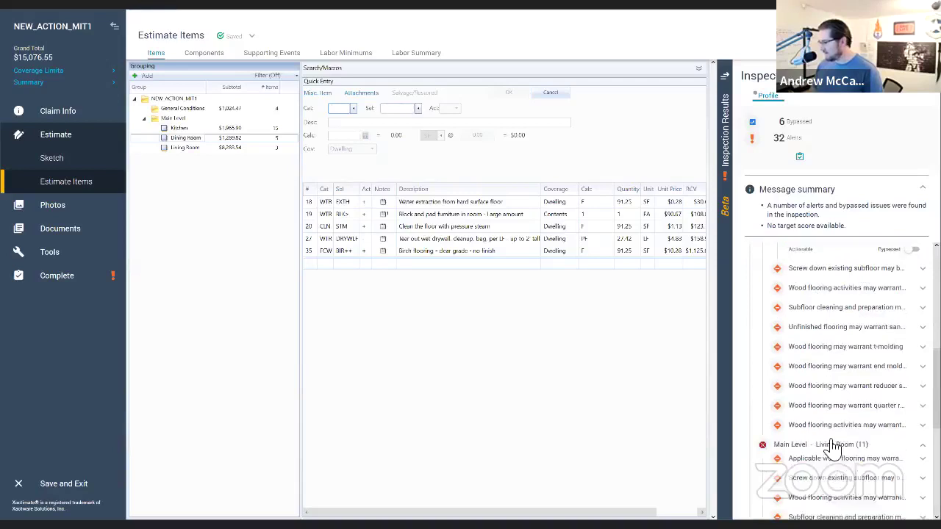
scroll(833, 441, "down", 3)
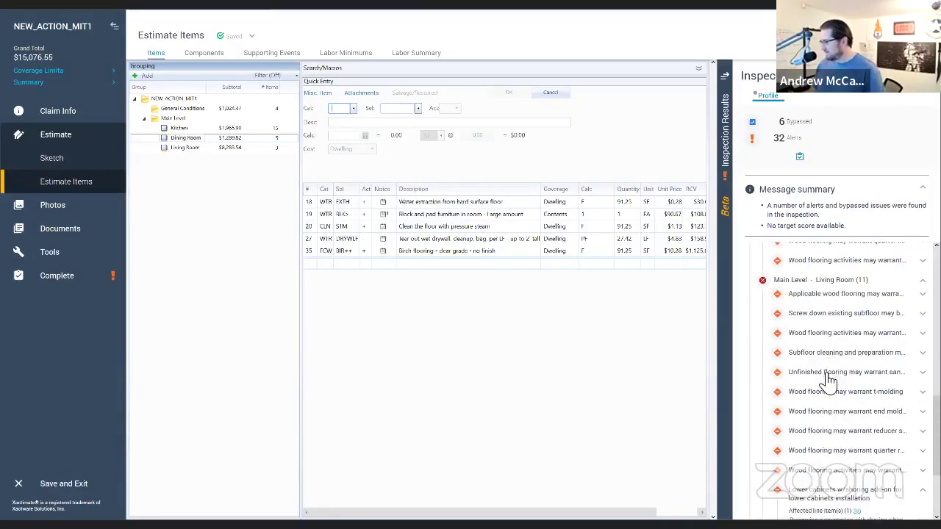
scroll(827, 394, "down", 3)
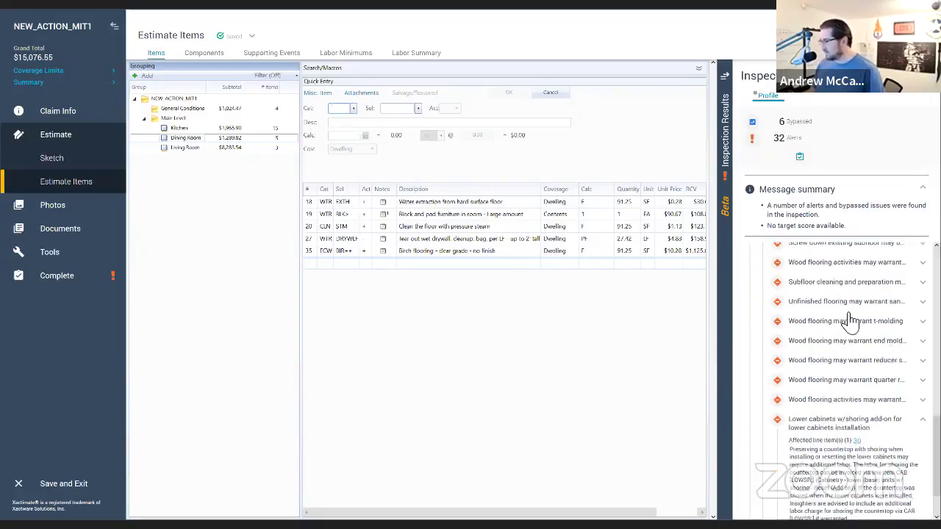
scroll(850, 322, "up", 3)
scroll(851, 321, "up", 5)
scroll(850, 323, "down", 6)
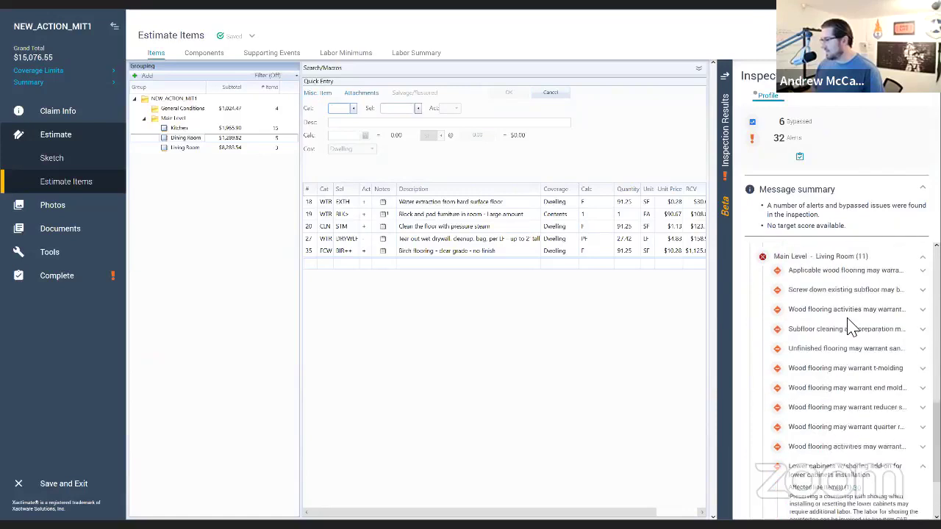
scroll(851, 331, "down", 2)
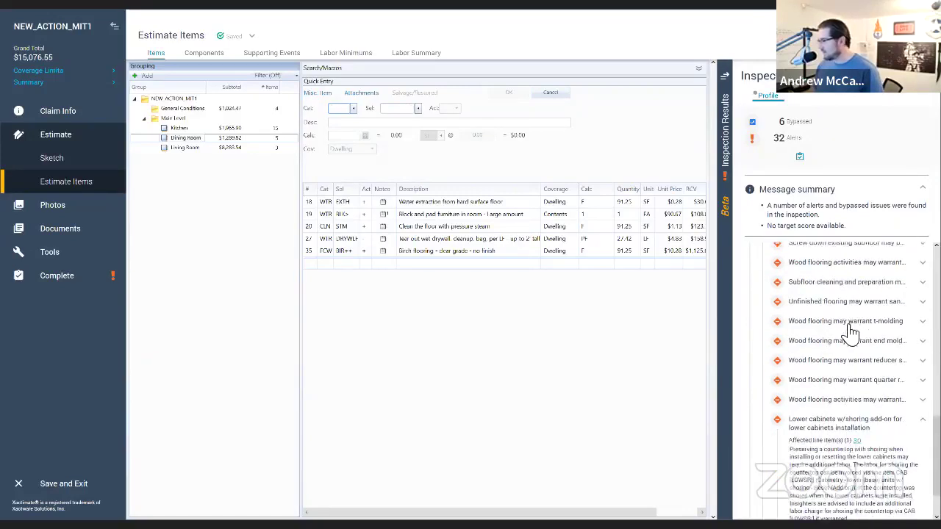
left_click(840, 407)
scroll(842, 407, "down", 6)
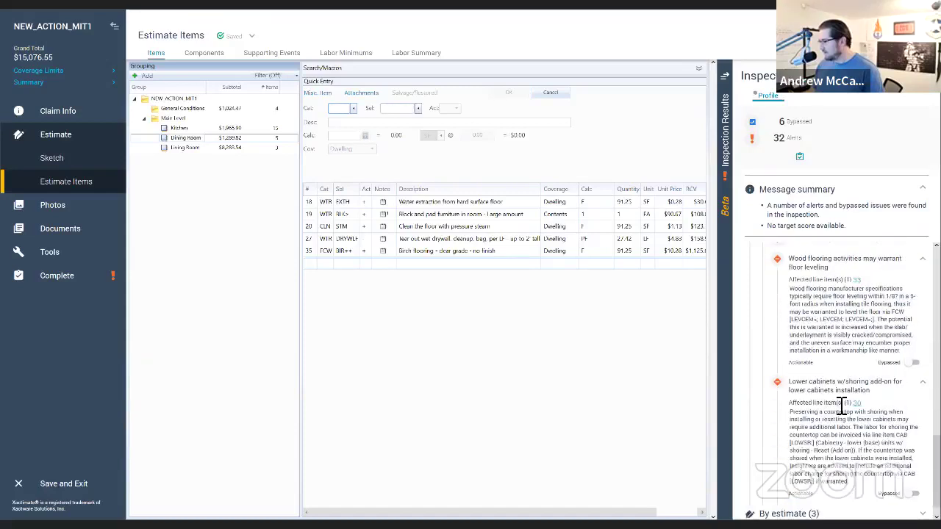
scroll(842, 406, "up", 7)
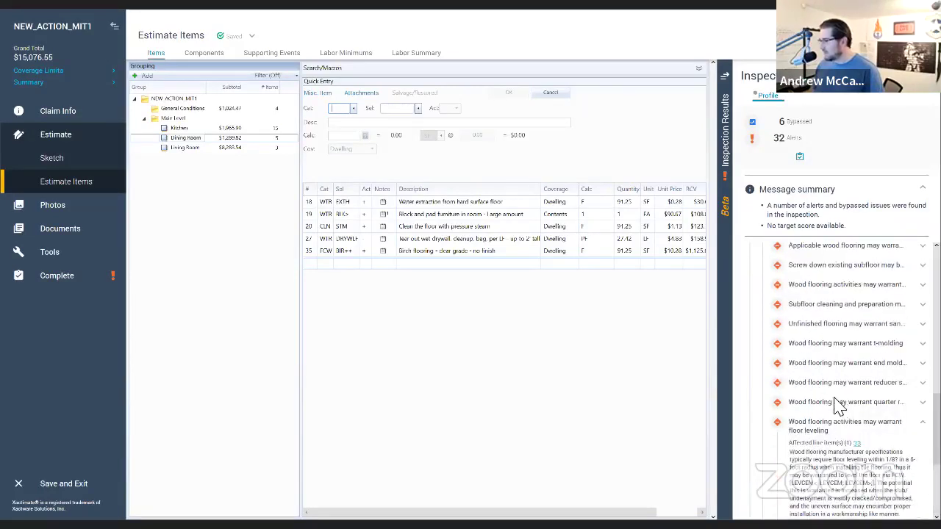
scroll(842, 407, "up", 3)
scroll(842, 406, "up", 7)
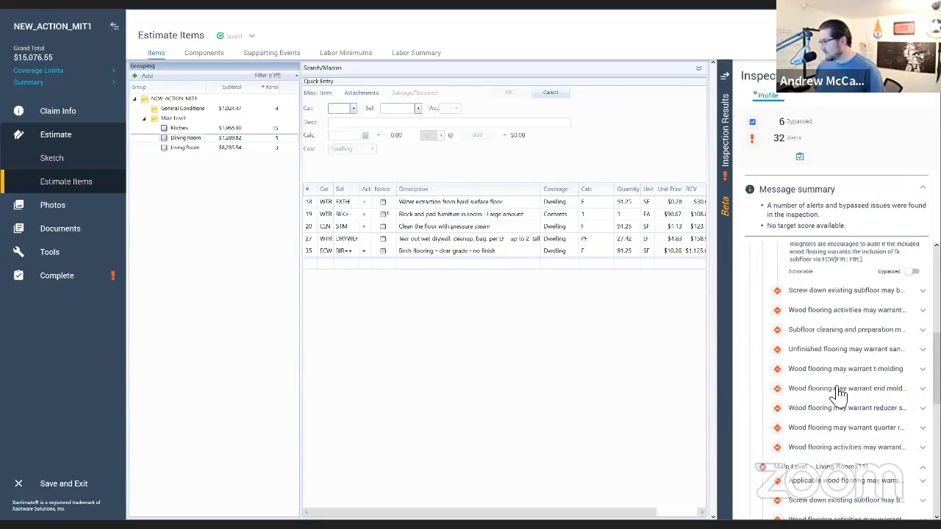
Step: Read the end molding, t-molding, reducer strip, quarter round and floor leveling alerts
left_click(838, 395)
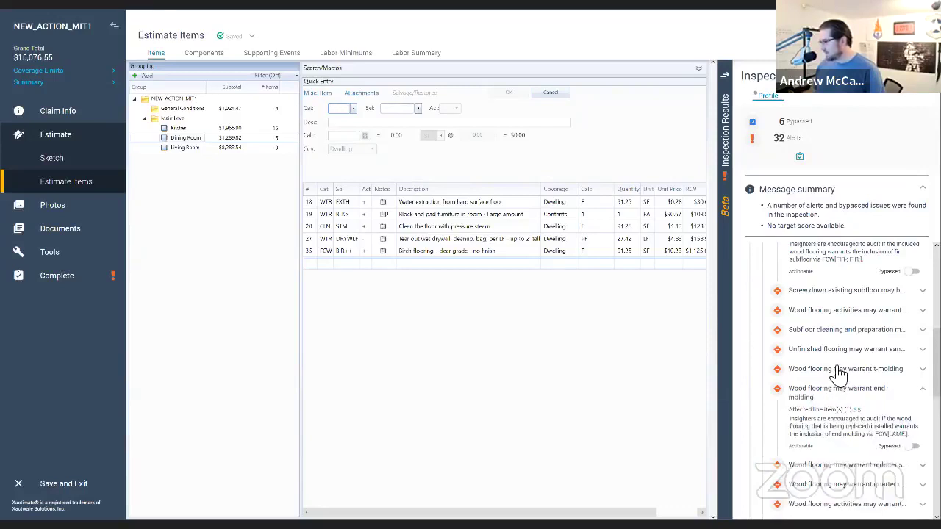
left_click(839, 369)
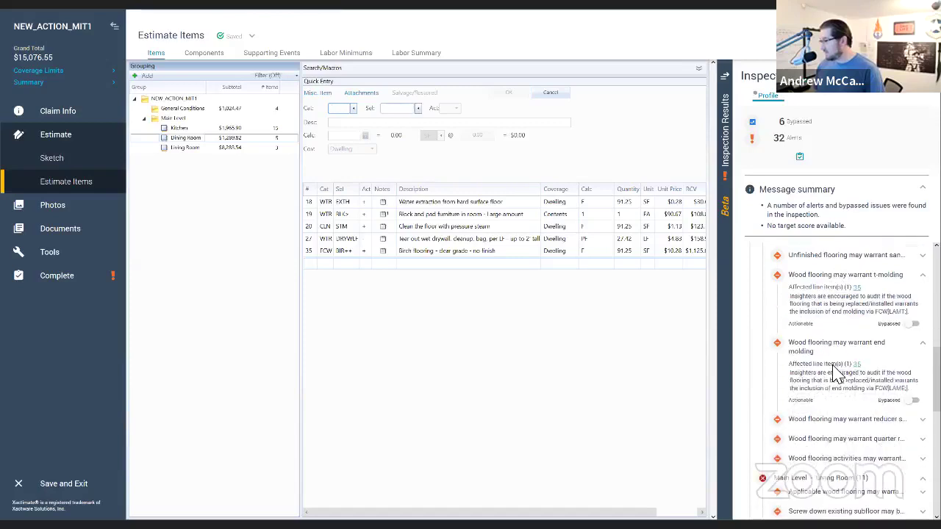
scroll(839, 373, "down", 1)
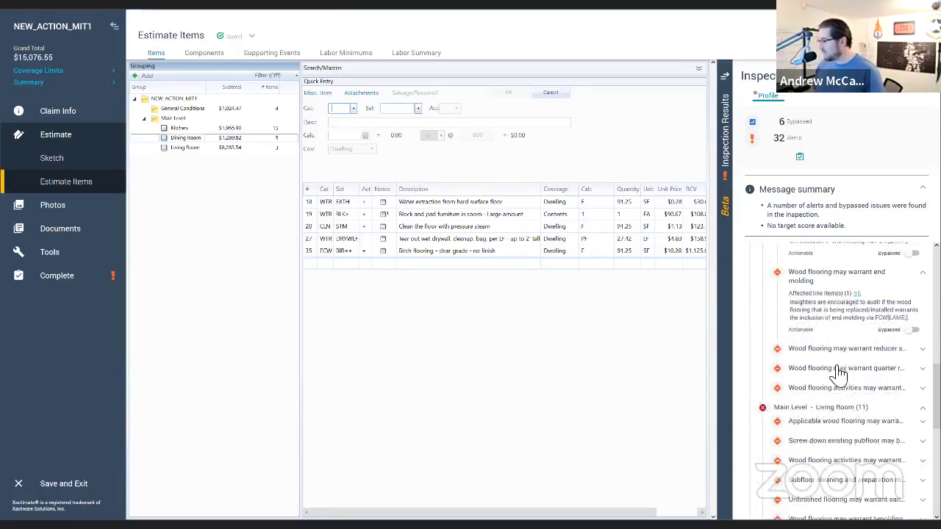
left_click(840, 351)
scroll(843, 382, "down", 1)
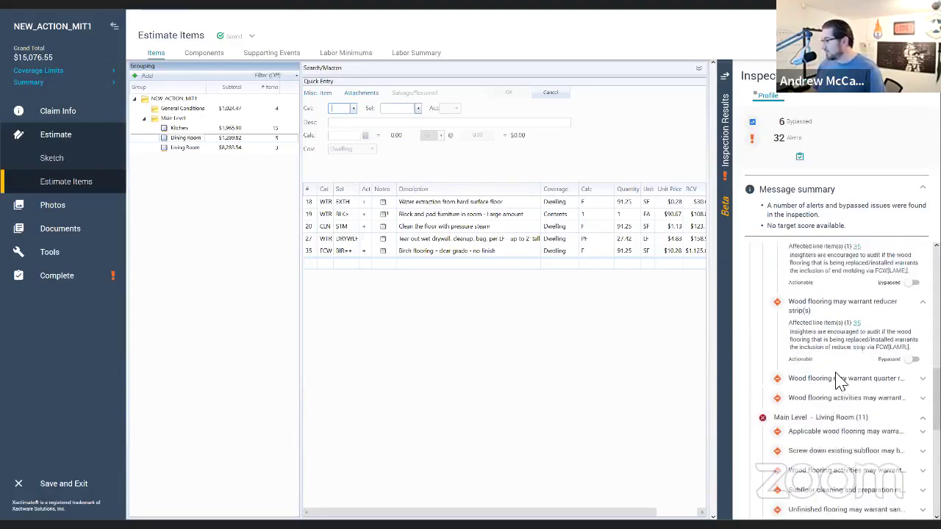
left_click(840, 379)
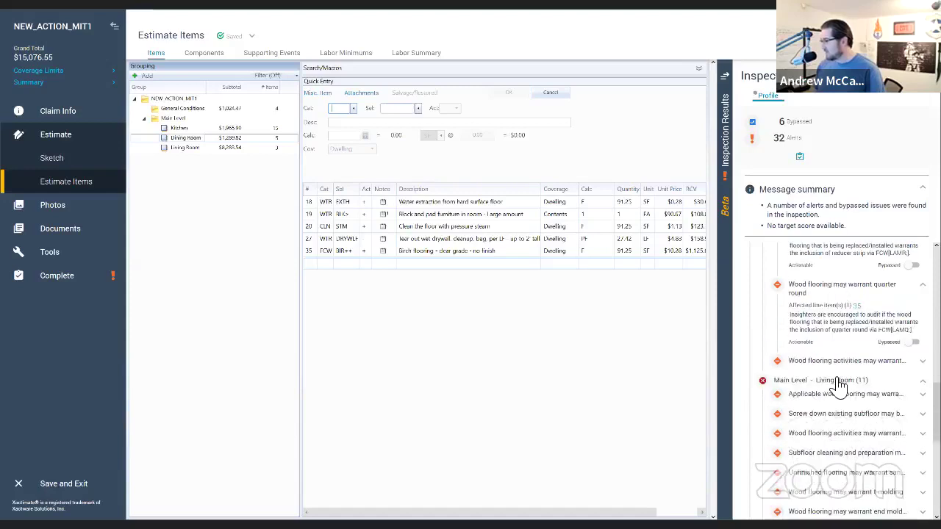
left_click(838, 369)
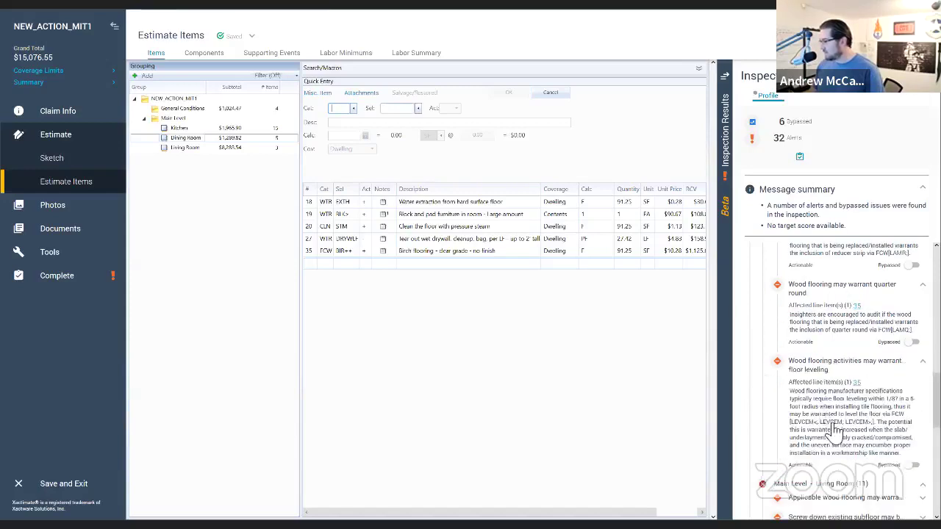
Step: Read the subfloor and calcium chloride test alerts, then mark the calcium chloride test as bypassed
scroll(827, 418, "down", 3)
scroll(841, 382, "up", 4)
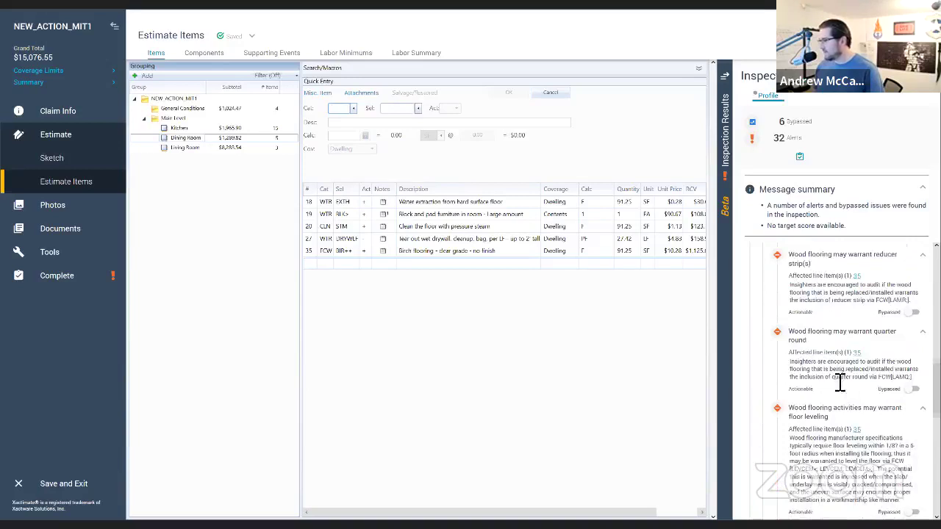
scroll(839, 383, "up", 3)
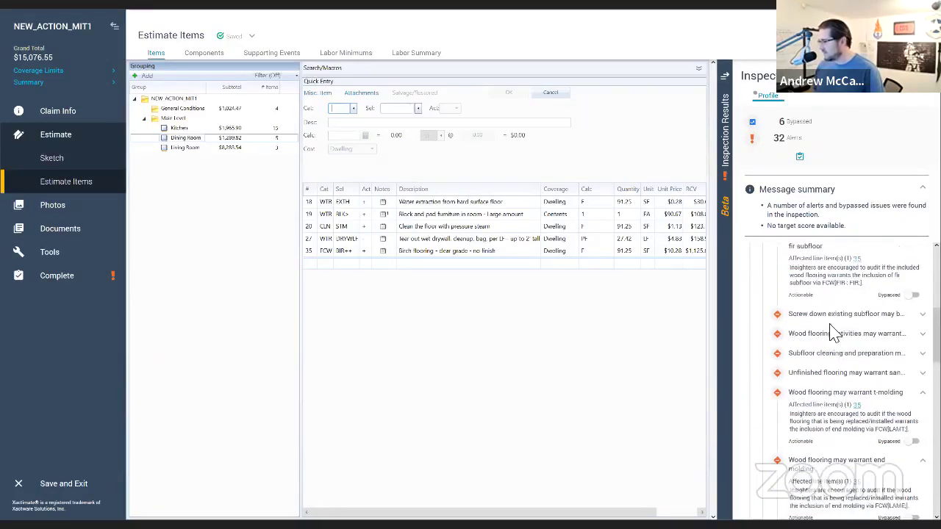
left_click(836, 316)
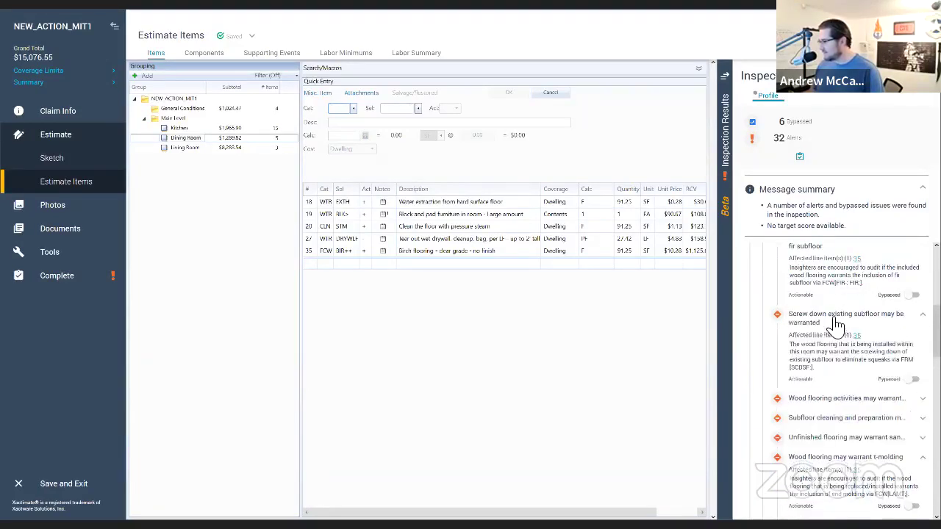
left_click(844, 401)
scroll(837, 422, "down", 2)
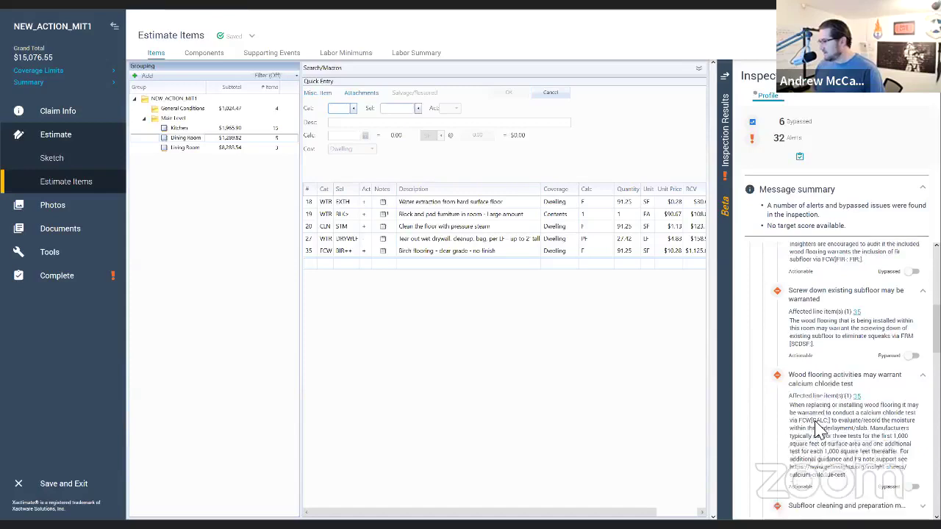
left_click(835, 416)
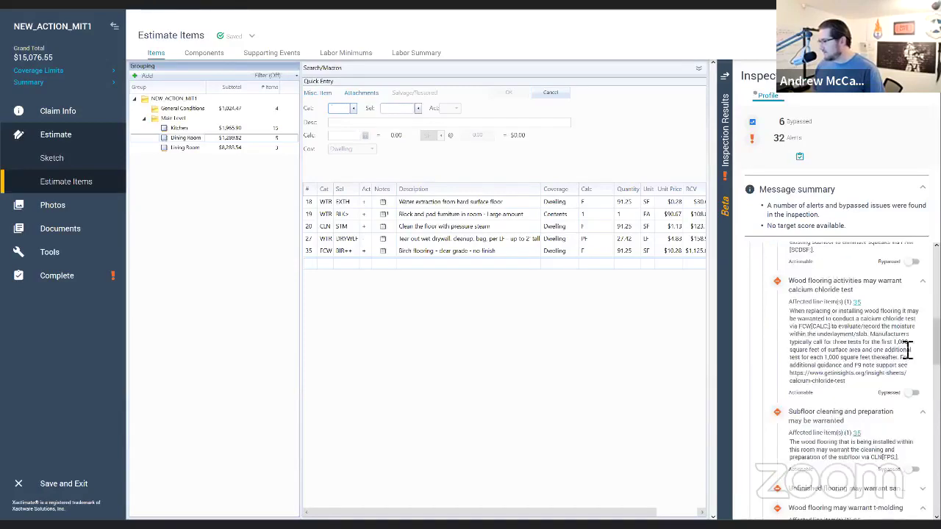
left_click(914, 393)
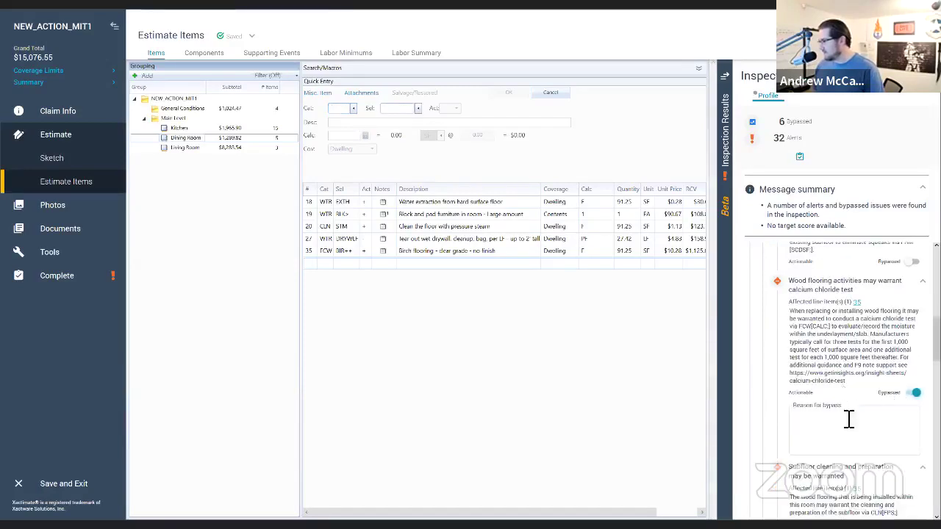
Step: Enter N/A as the bypass reason for the calcium chloride test alert
type("N/A")
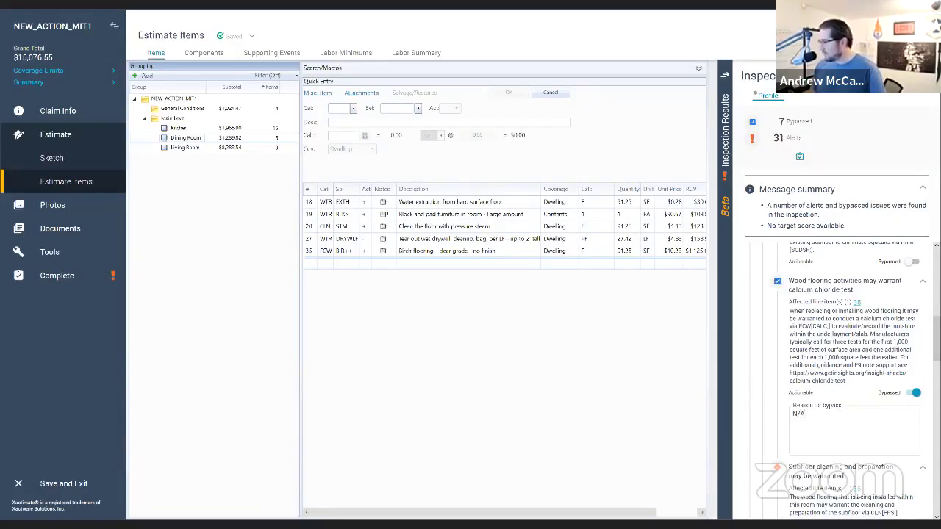
scroll(850, 381, "down", 5)
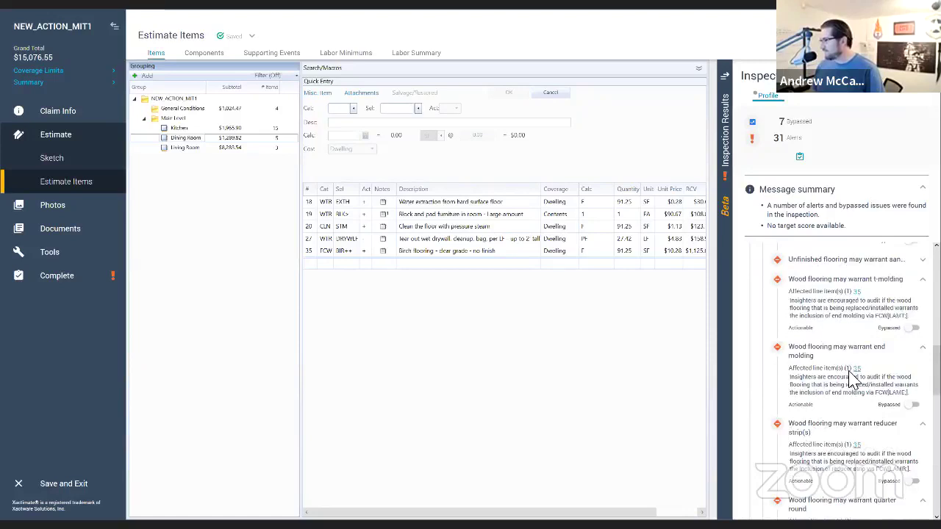
scroll(853, 381, "up", 5)
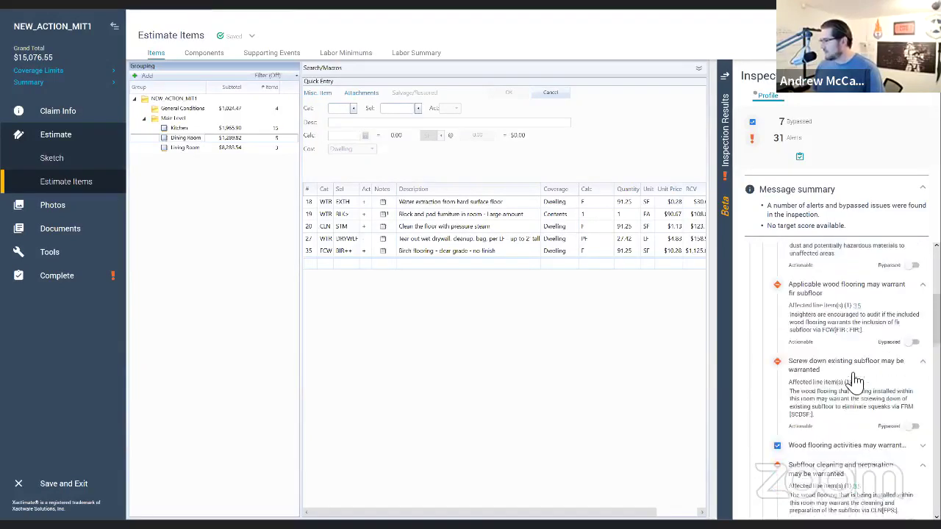
scroll(853, 382, "up", 5)
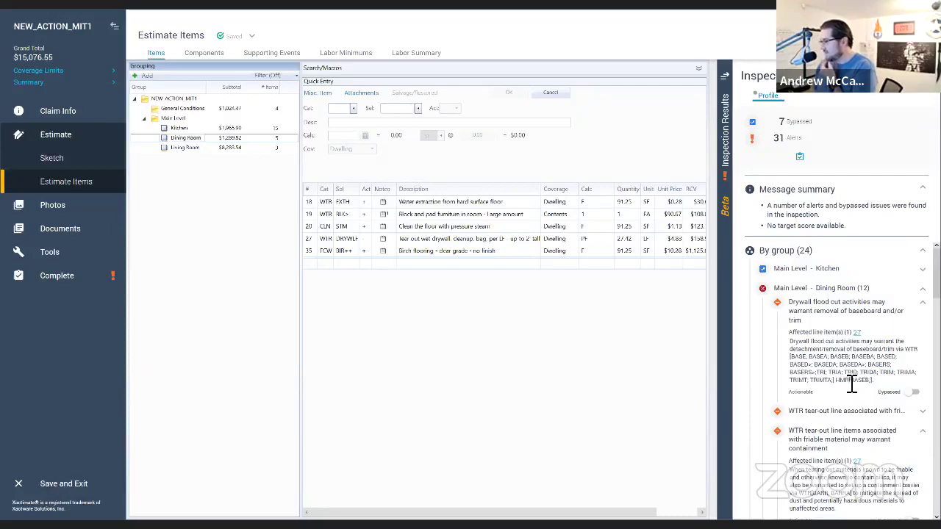
scroll(861, 390, "down", 3)
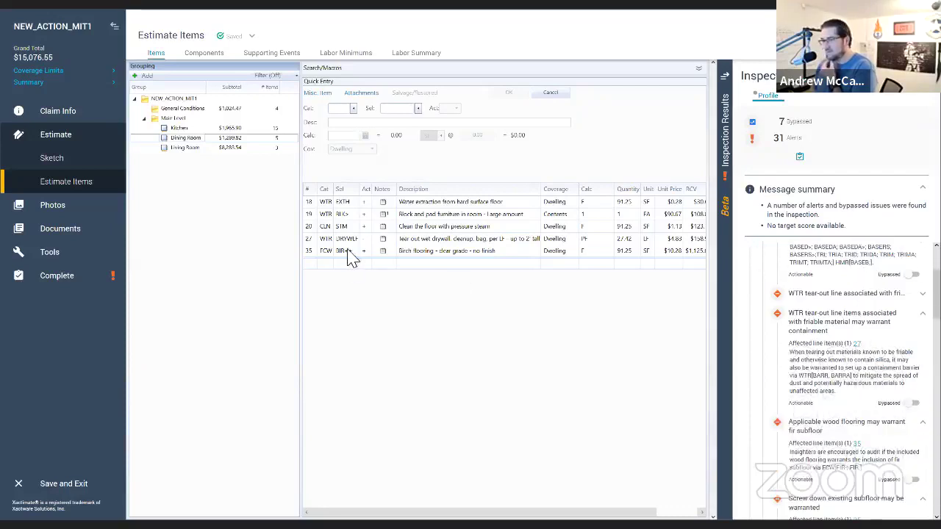
Step: Review the Living Room and Dining Room line items and their floor-leveling and cabinet-shoring alerts
left_click(308, 250)
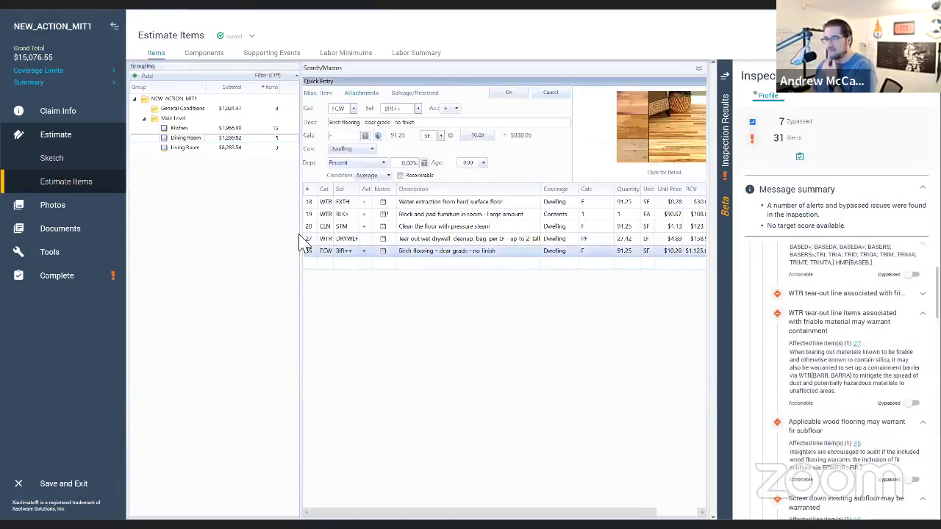
left_click(220, 150)
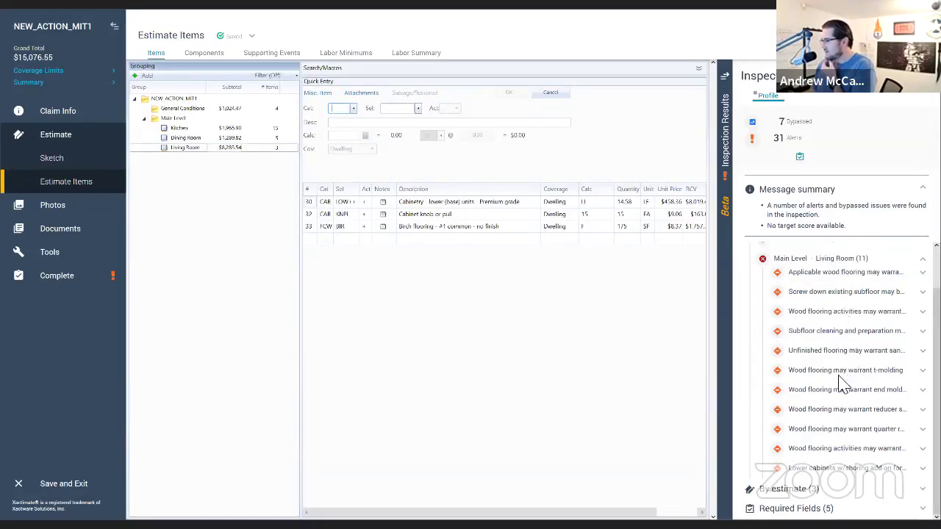
left_click(826, 450)
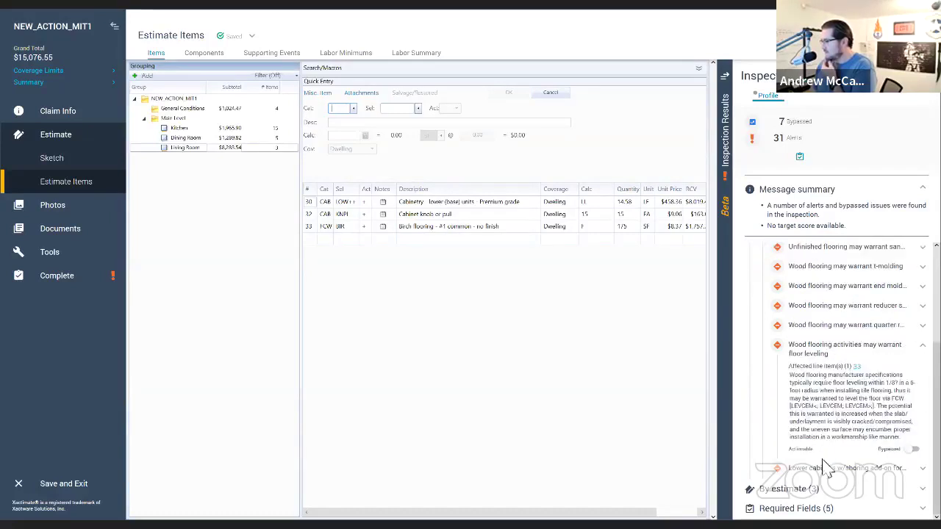
left_click(828, 470)
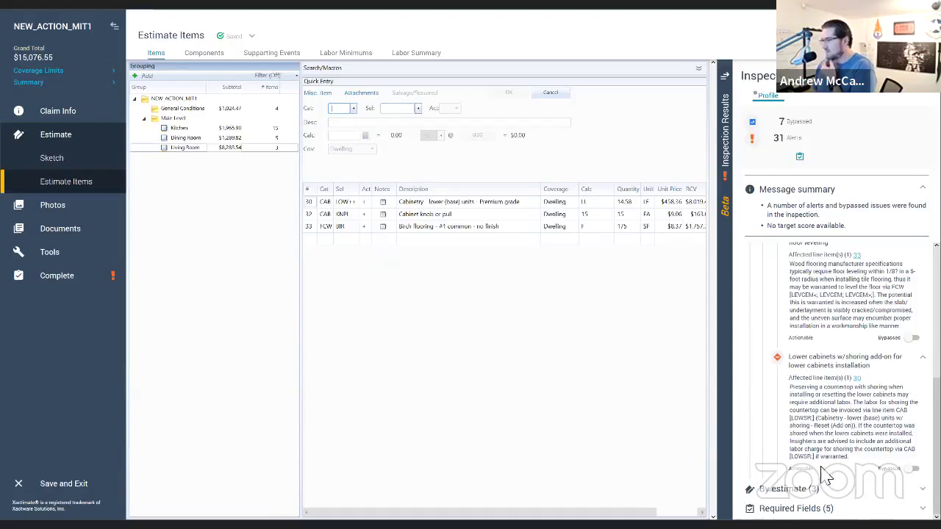
left_click(204, 140)
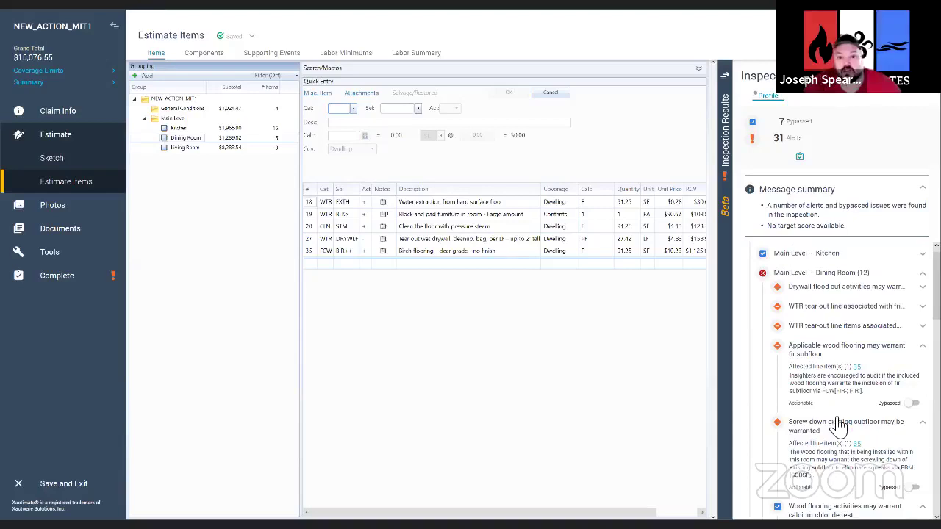
scroll(838, 425, "down", 1)
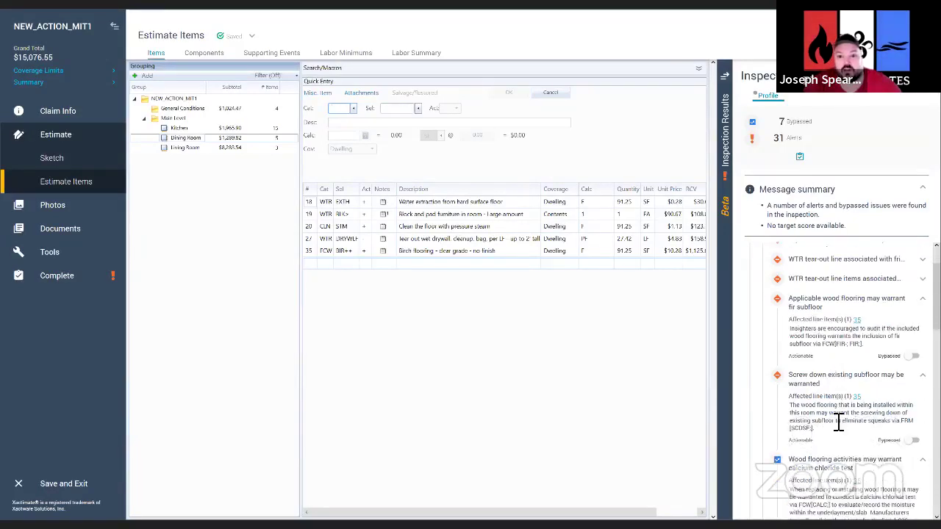
scroll(838, 422, "down", 3)
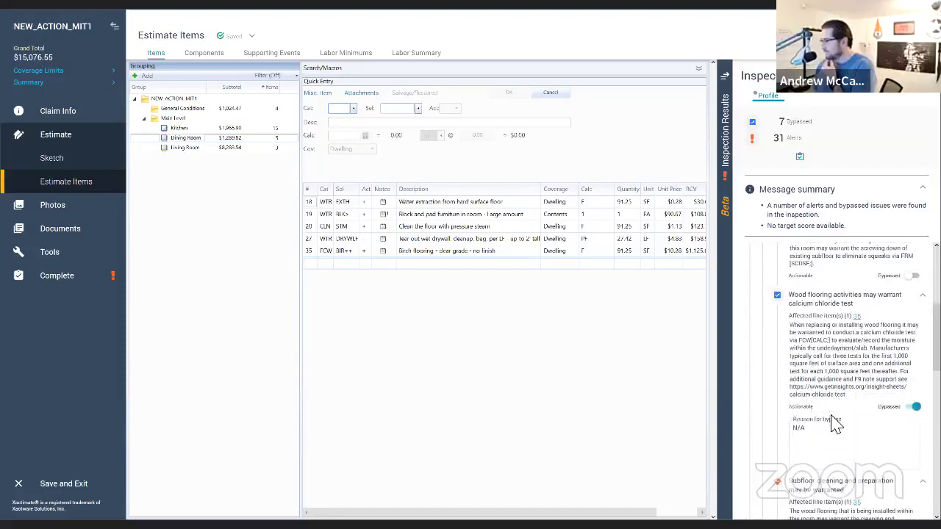
scroll(831, 425, "up", 4)
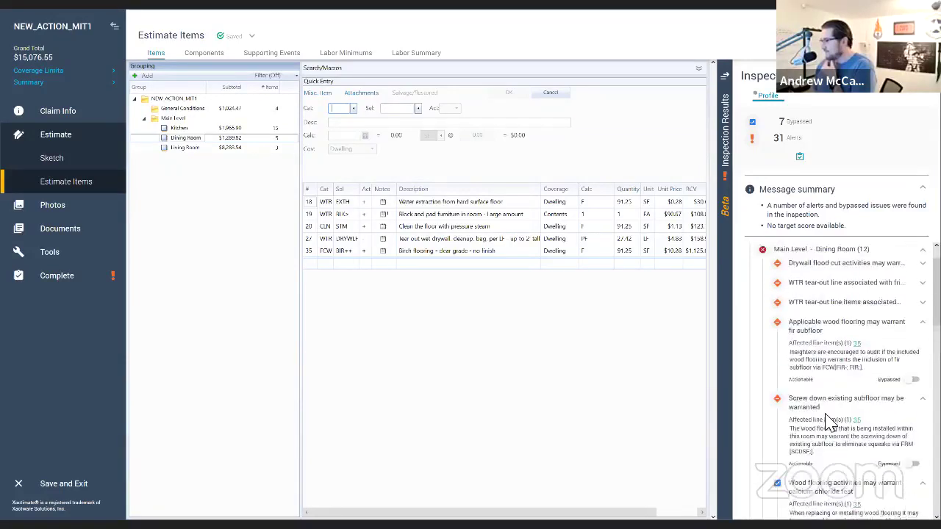
left_click(185, 148)
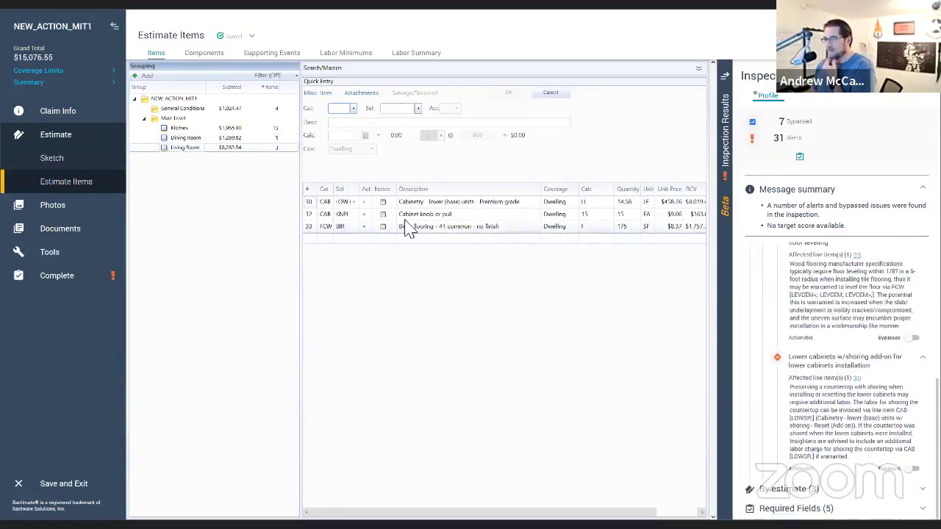
Step: Add a 32.81 SF hardrock maple butcher block countertop (CAB CBB, LF*2.25) to the Living Room
type("cab")
key("Tab")
type("c")
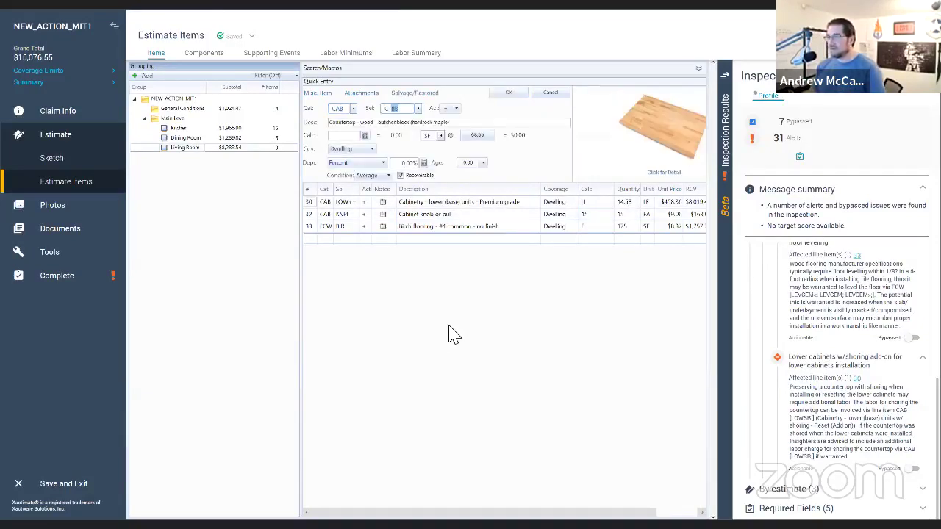
key("Tab")
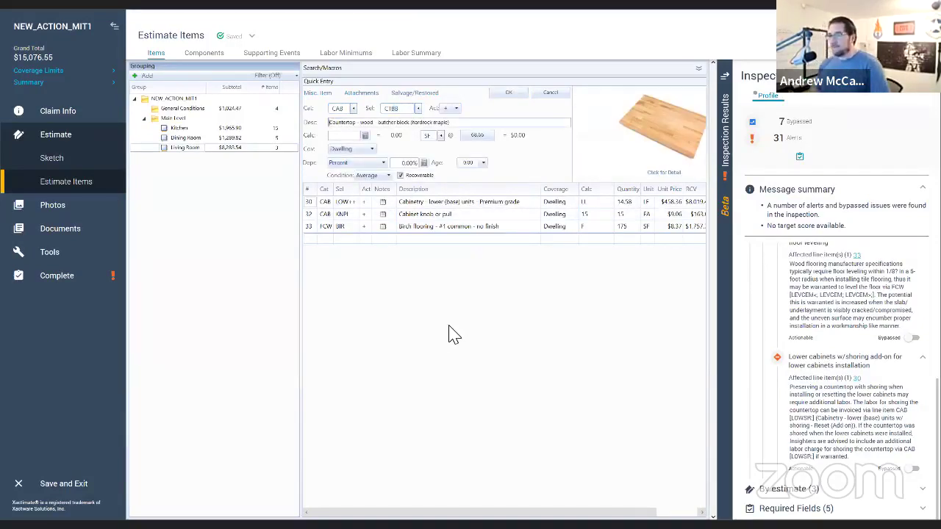
type("LF*2.25")
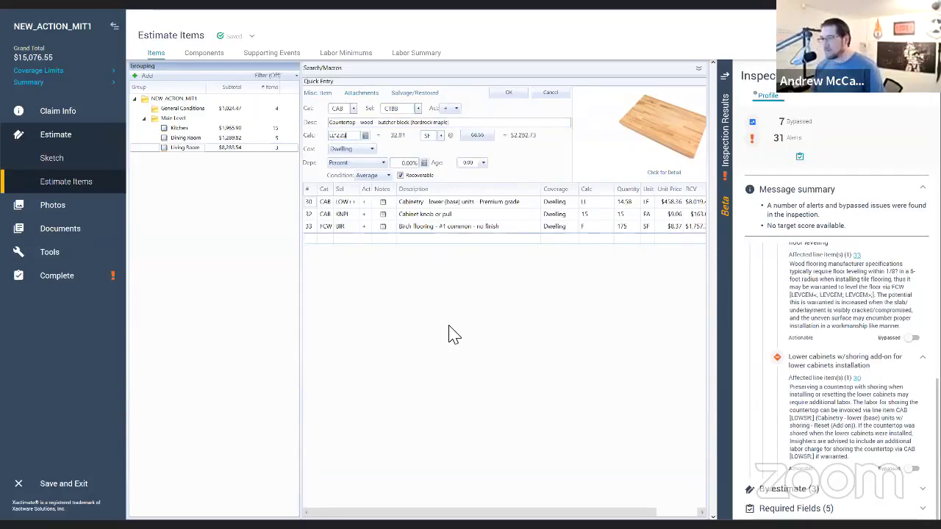
key("Return")
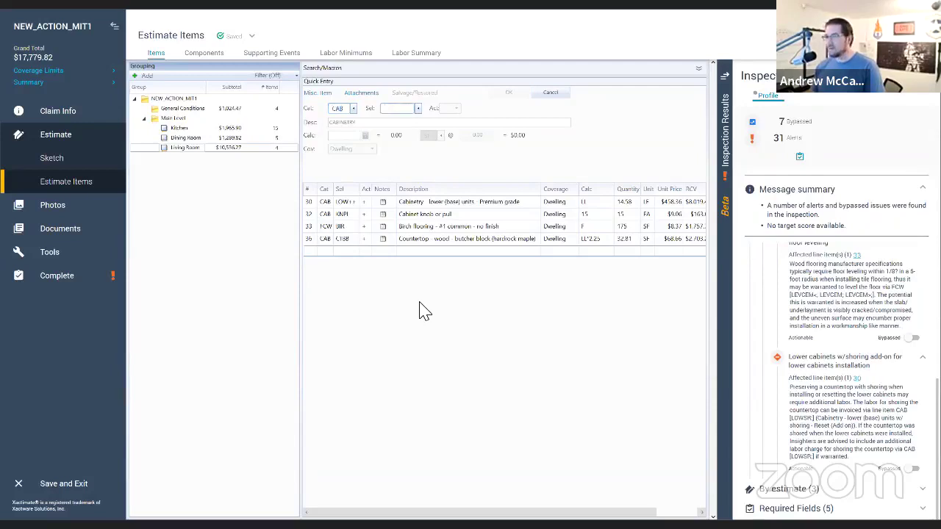
type("S")
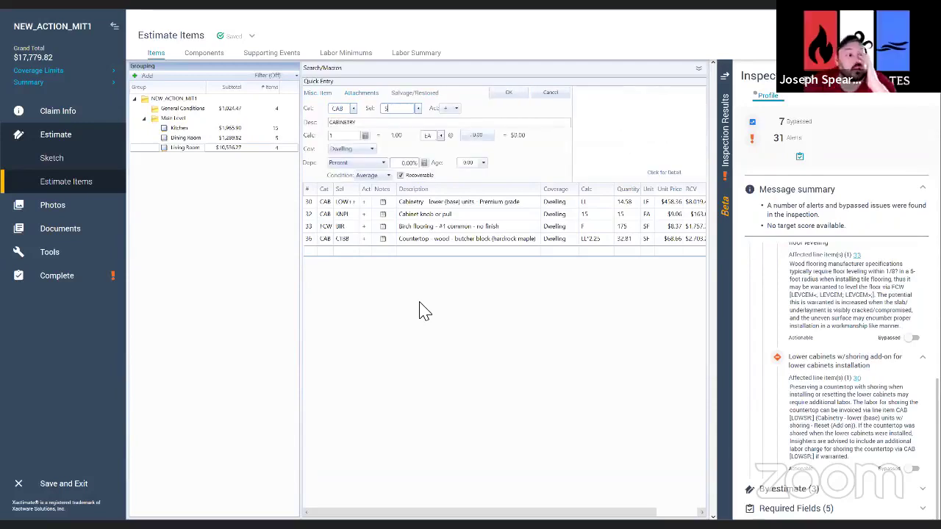
Step: Add a PNT P one-coat walls-and-ceiling paint line of 569.78 SF to the Living Room
key("BackSpace")
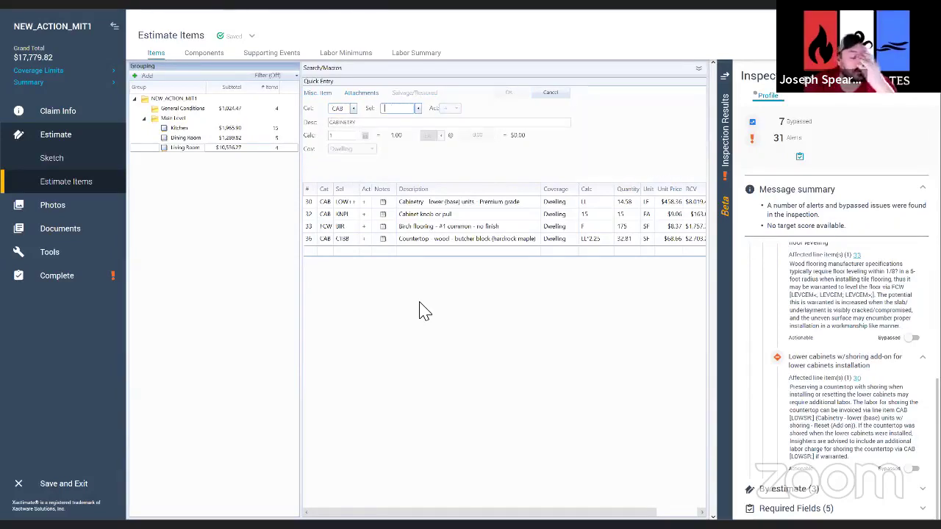
left_click(342, 109)
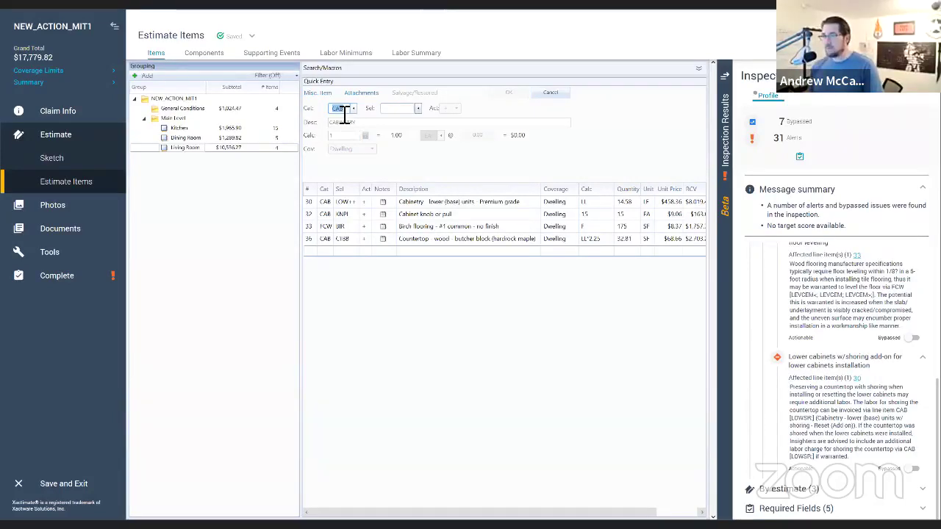
type("PNT")
key("Tab")
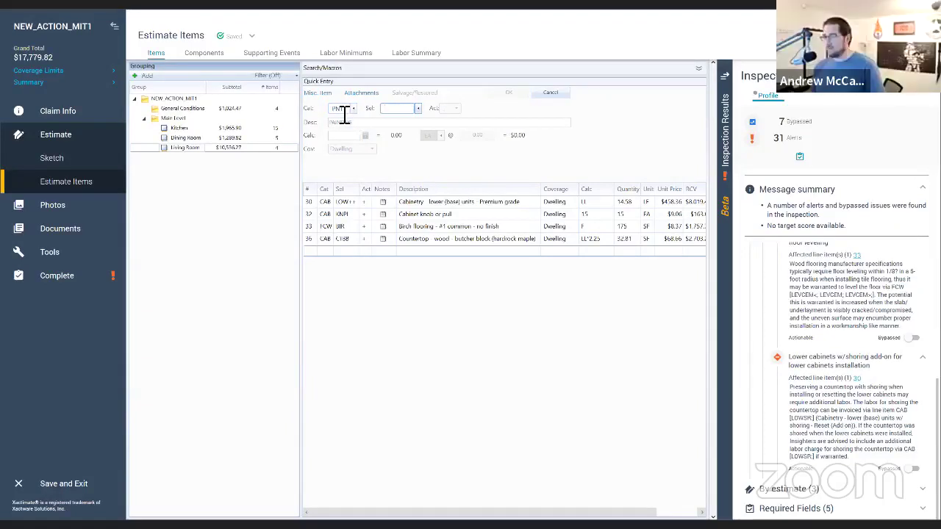
type("P")
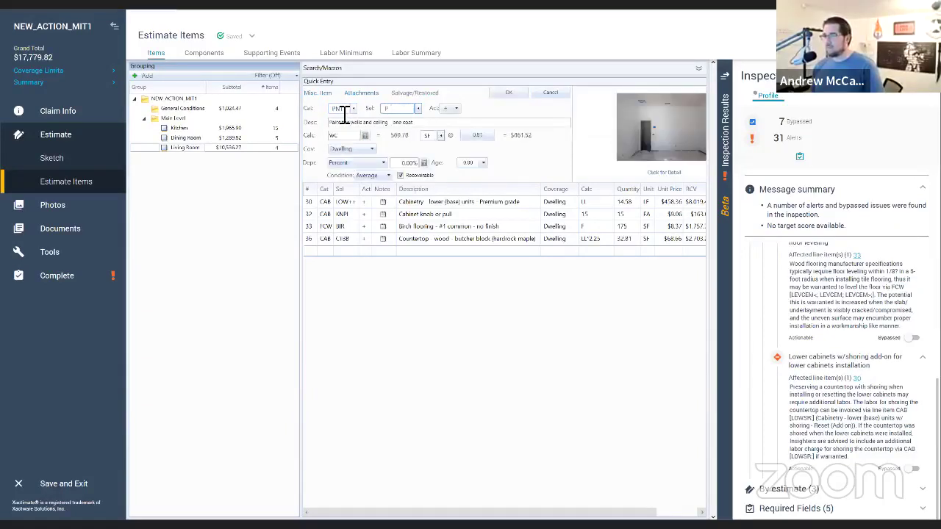
key("Return")
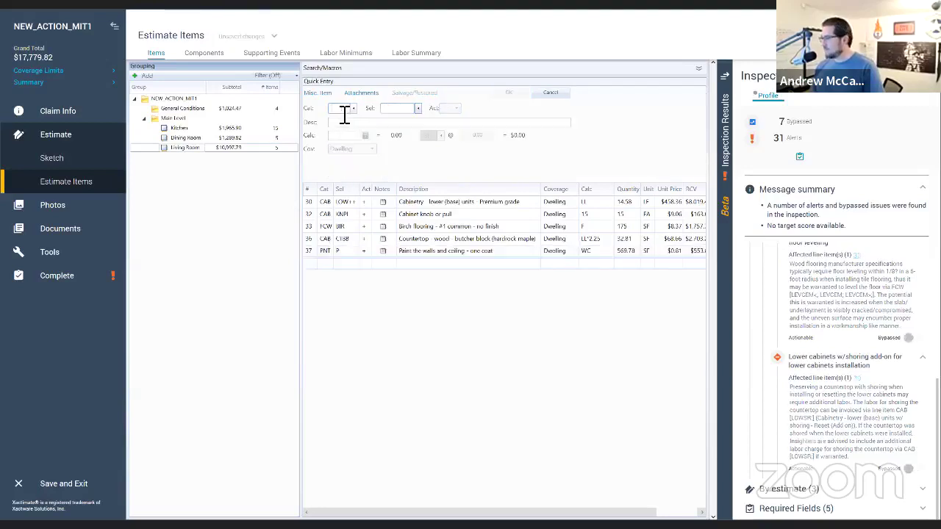
Step: Collapse the floor-leveling and lower-cabinet alert details, then revisit the Dining Room and Living Room
scroll(846, 331, "up", 5)
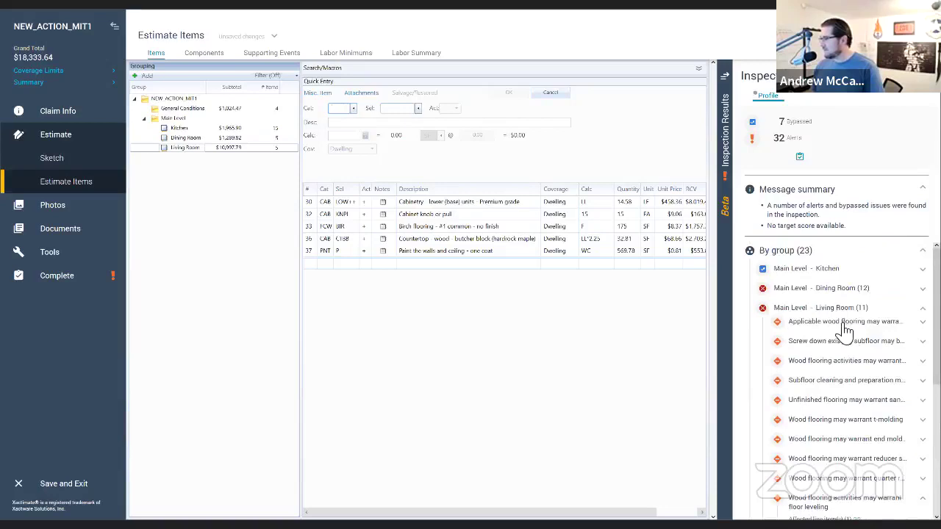
scroll(845, 330, "down", 3)
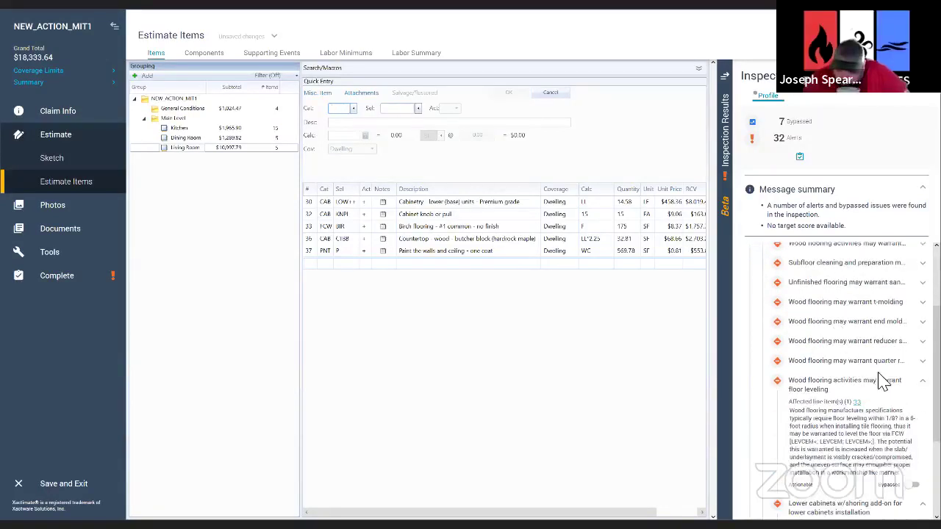
left_click(891, 380)
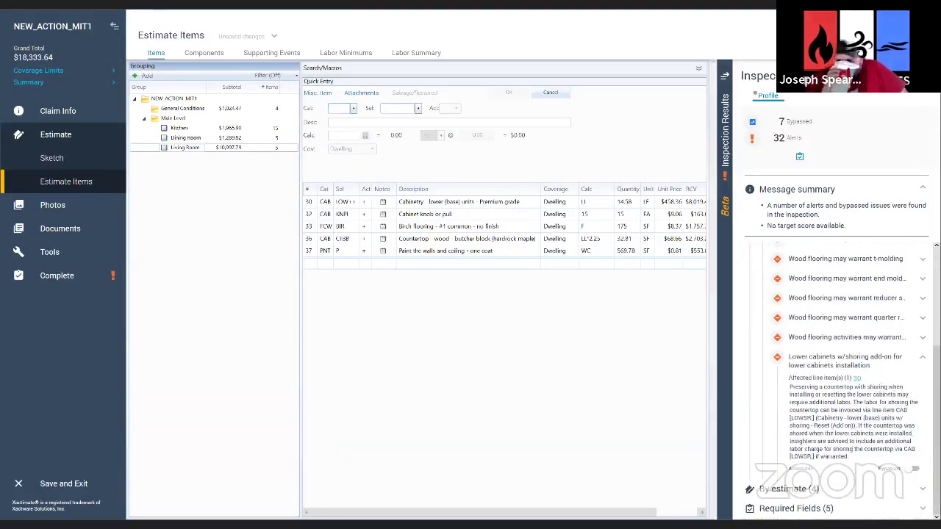
left_click(891, 326)
scroll(853, 371, "up", 1)
left_click(193, 138)
left_click(193, 149)
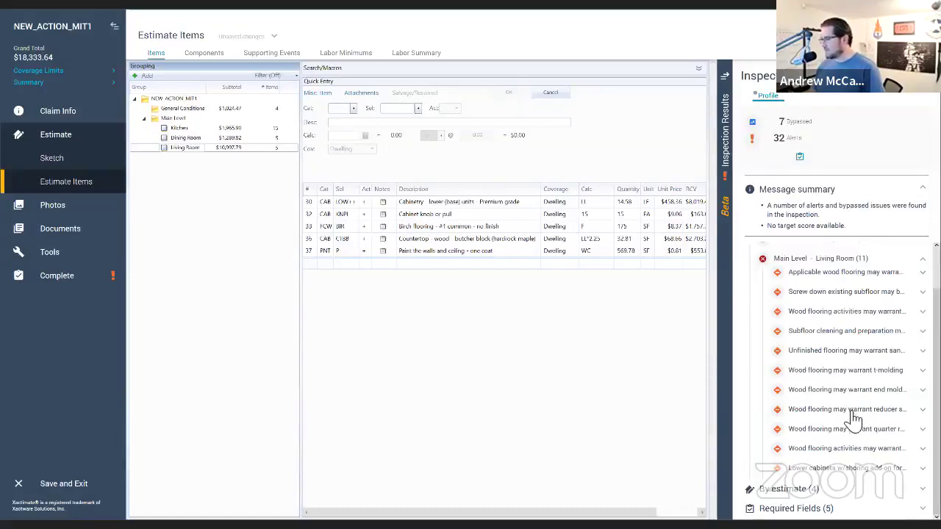
scroll(855, 419, "up", 1)
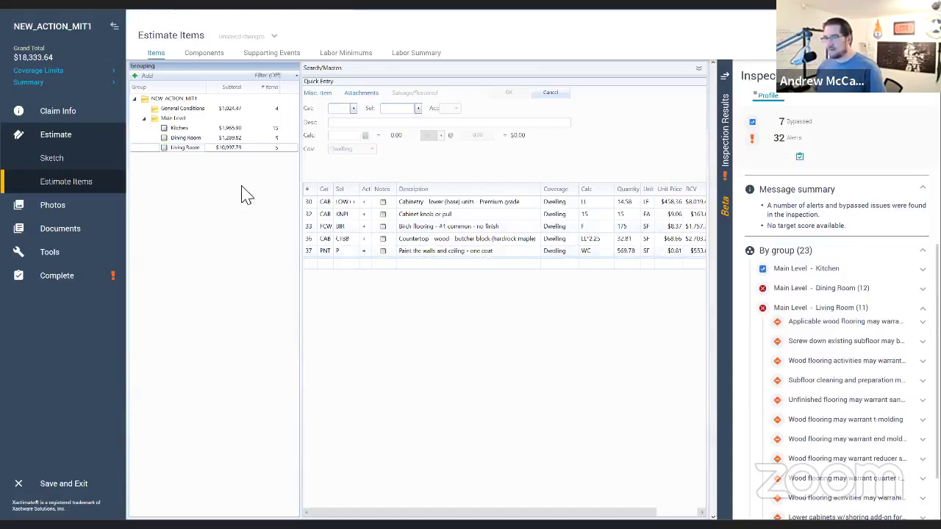
Step: Copy the Living Room walls-and-ceiling paint line into the Dining Room as line 40 at 276.69 SF
left_click(313, 254)
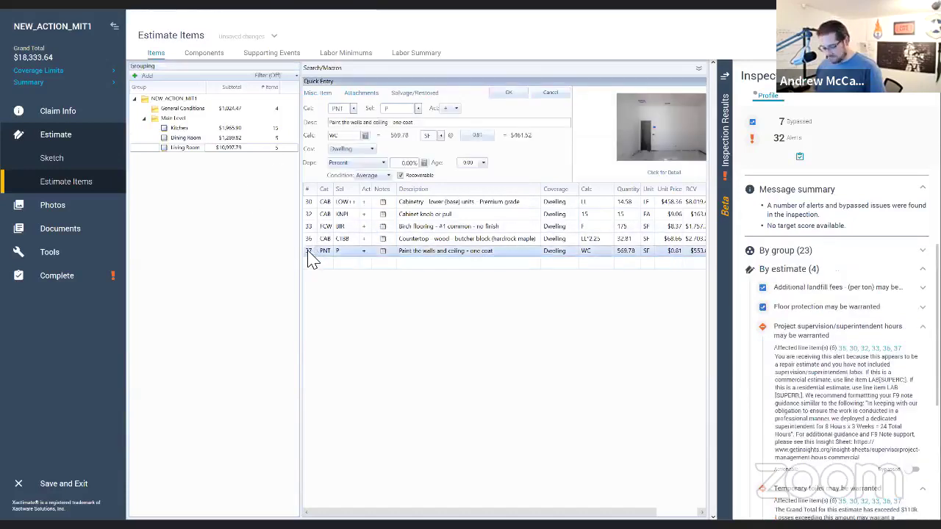
left_click(189, 138)
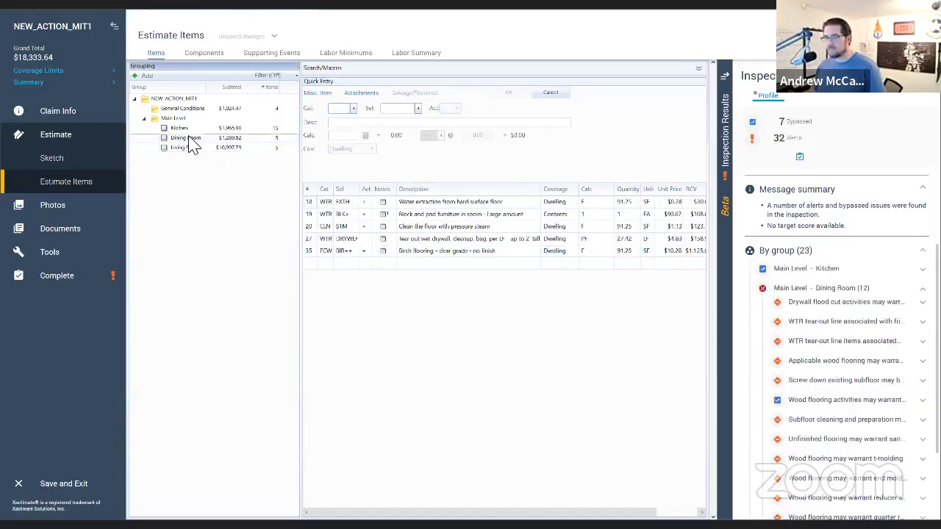
left_click(184, 129, "ctrl")
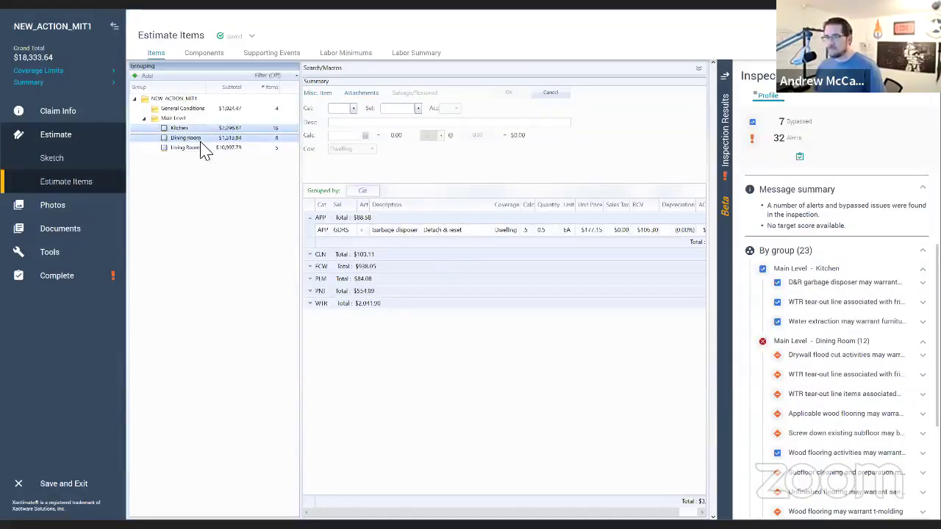
left_click(196, 139)
scroll(868, 388, "down", 3)
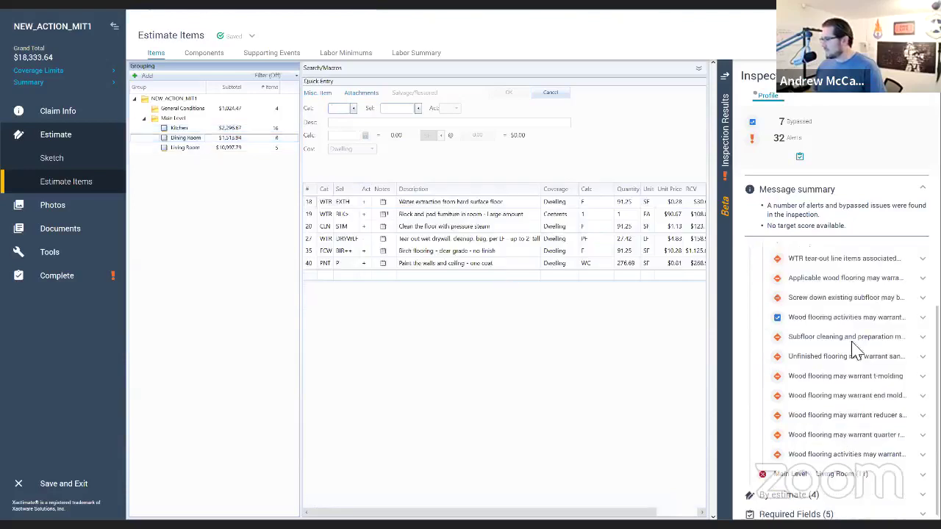
Step: Expand the Main Level - Living Room alerts and collapse the Project supervision and Temporary toilet alerts
left_click(897, 471)
scroll(878, 444, "down", 3)
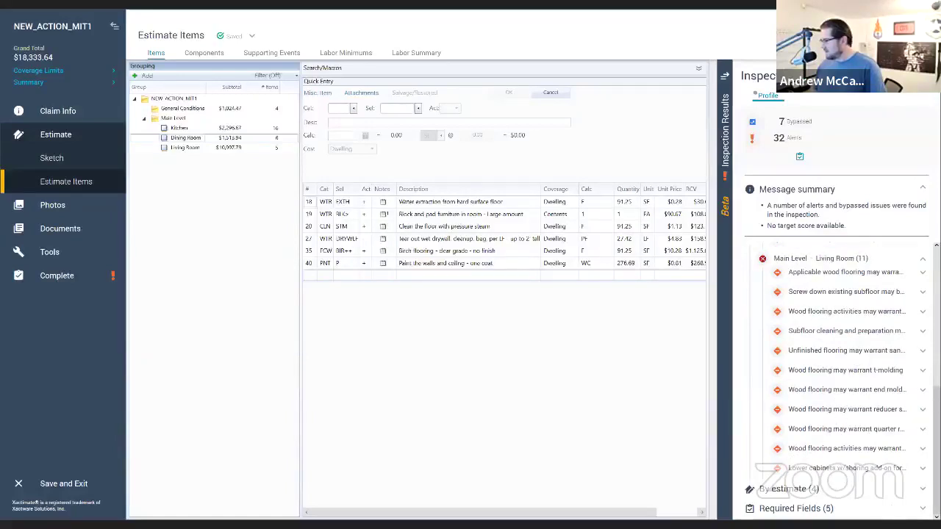
scroll(857, 448, "down", 5)
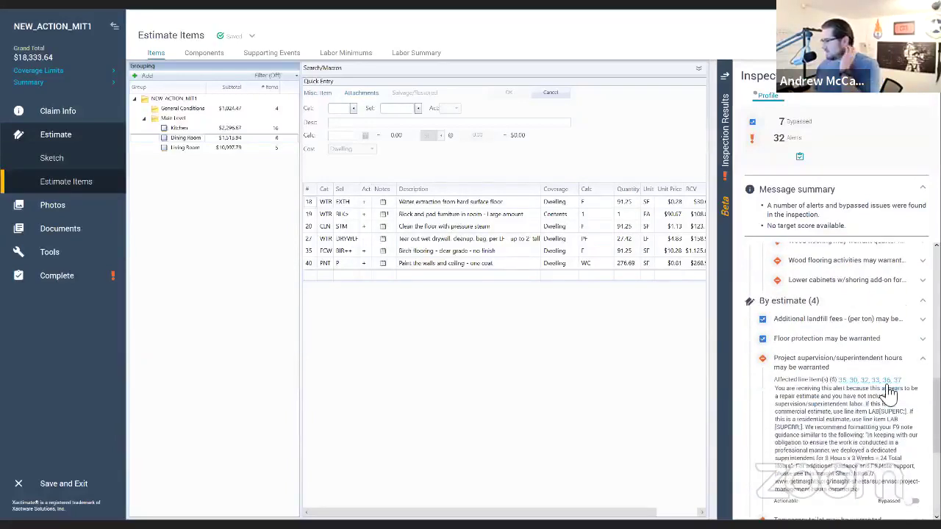
left_click(879, 358)
scroll(878, 358, "down", 2)
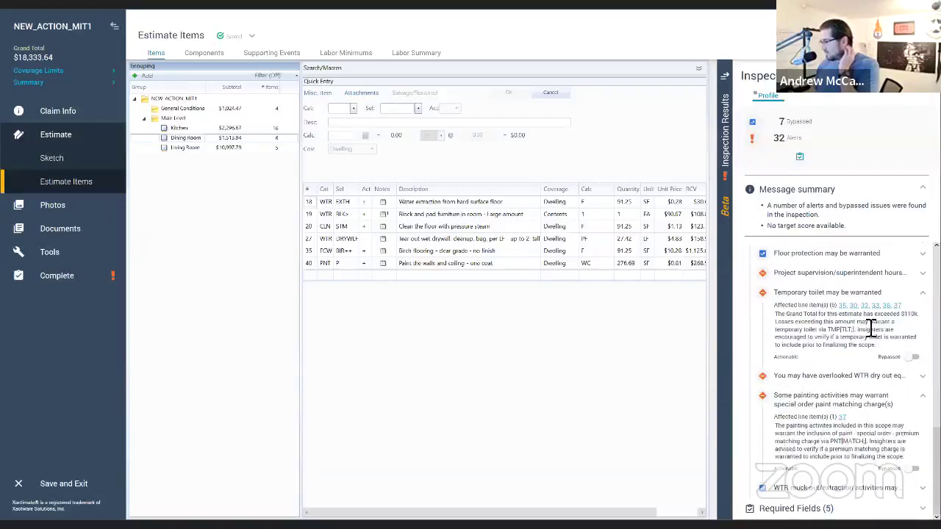
left_click(879, 292)
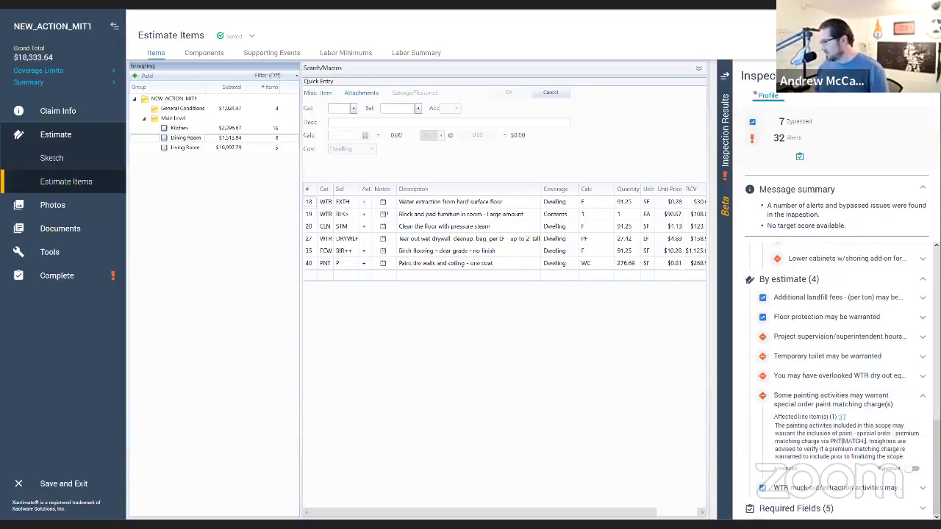
scroll(864, 456, "up", 5)
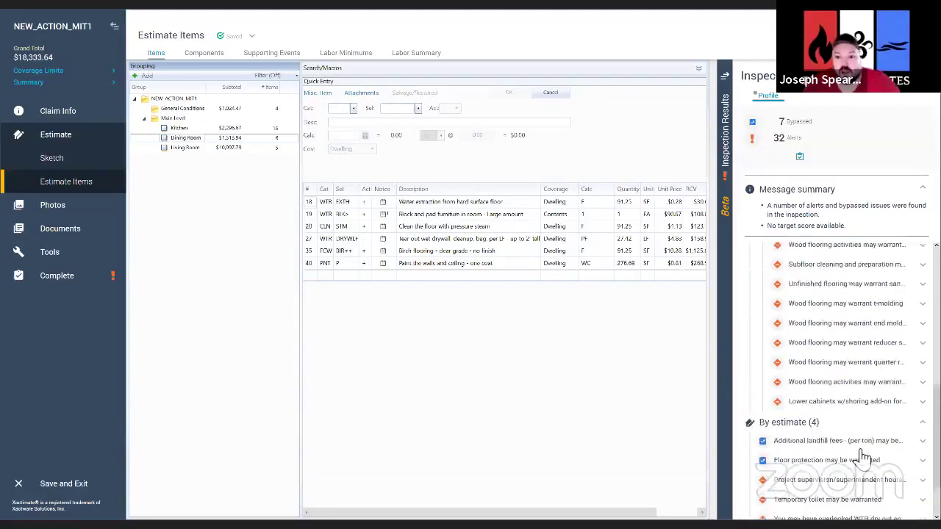
scroll(864, 456, "up", 6)
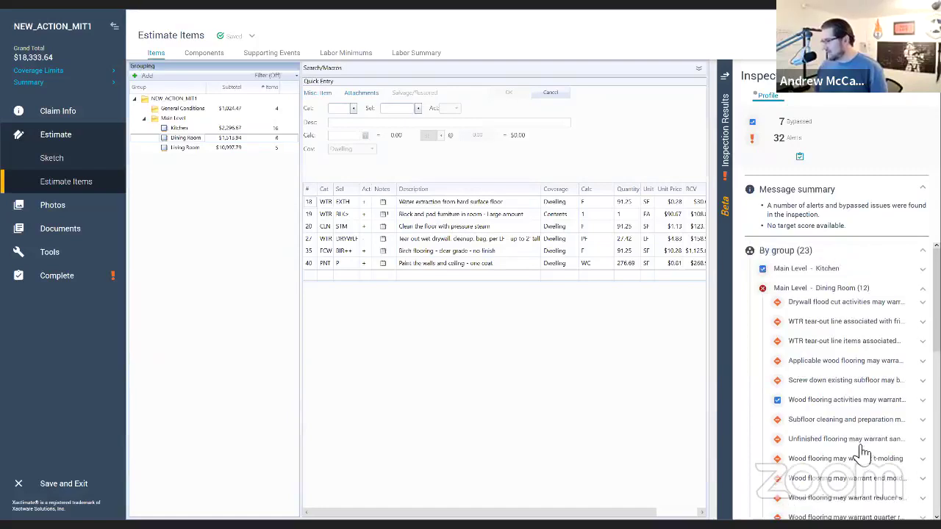
scroll(864, 456, "down", 3)
scroll(862, 448, "up", 3)
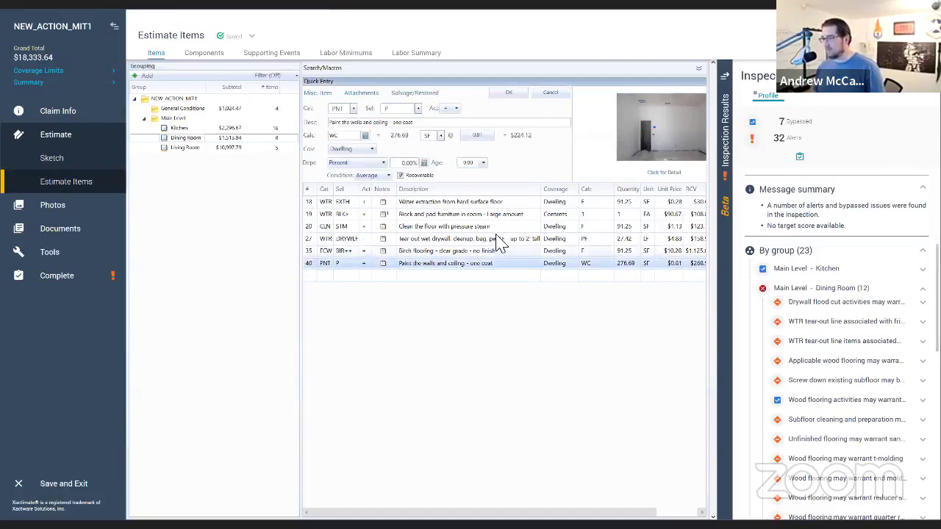
left_click(664, 176)
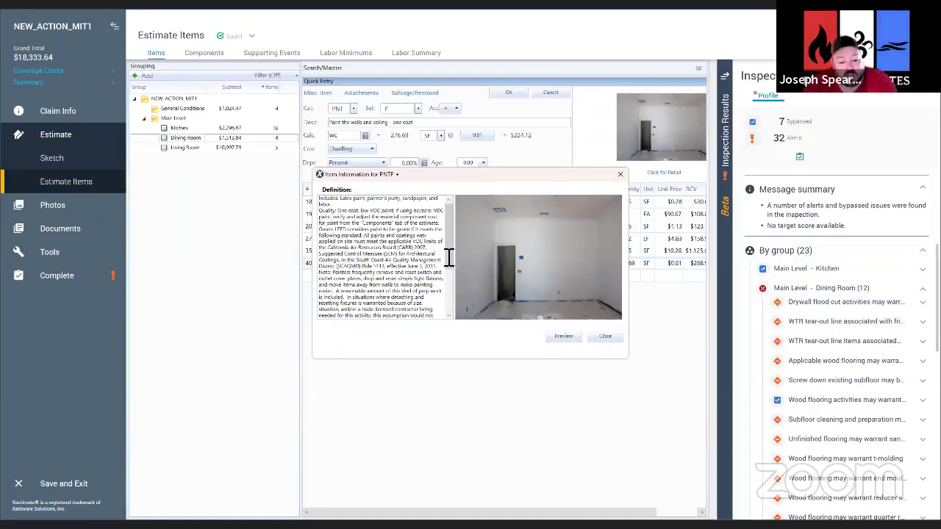
left_click_drag(448, 257, 449, 300)
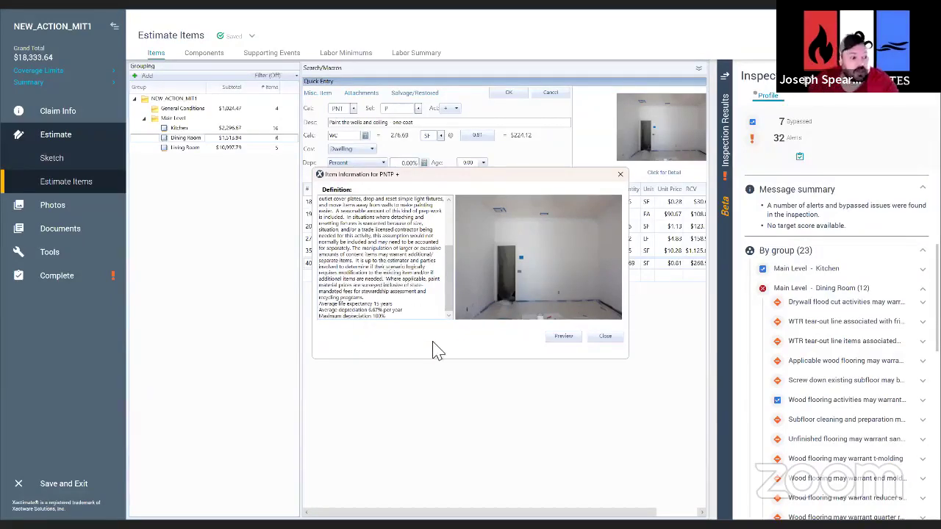
left_click(606, 337)
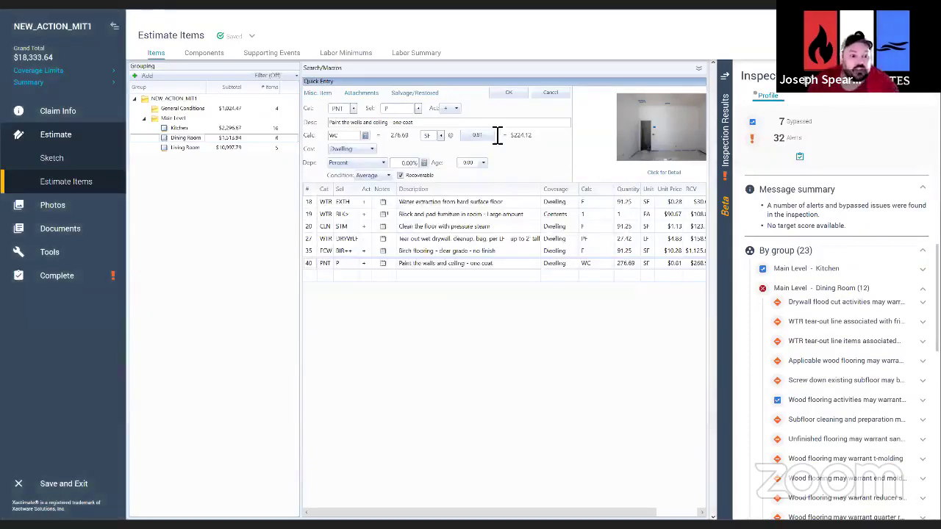
Step: Save the Dining Room paint line and review the resulting inspection alerts
left_click(507, 94)
scroll(845, 371, "down", 5)
scroll(849, 371, "down", 4)
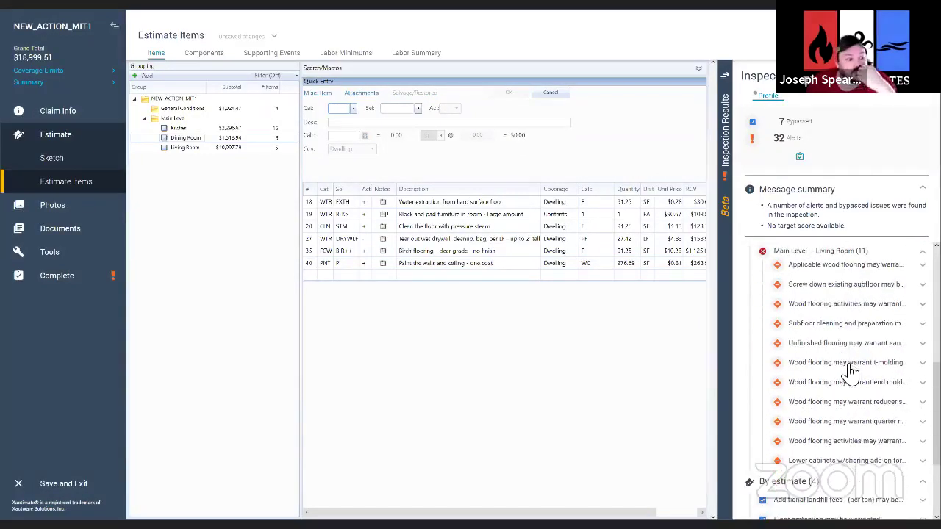
scroll(849, 372, "down", 4)
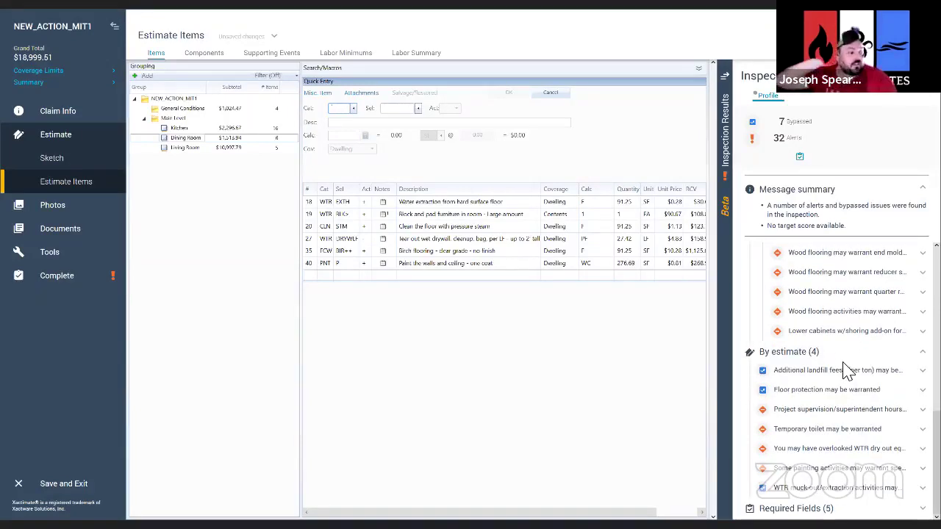
scroll(846, 371, "up", 9)
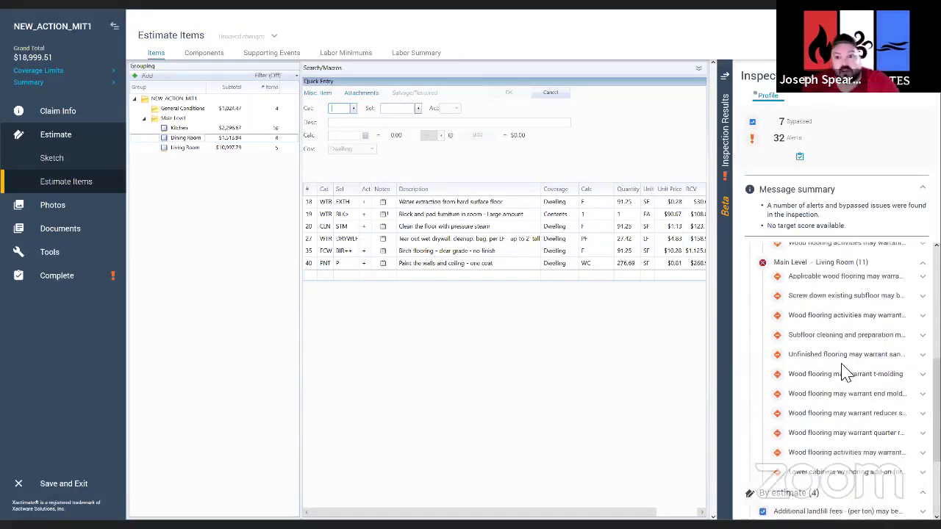
scroll(849, 375, "up", 5)
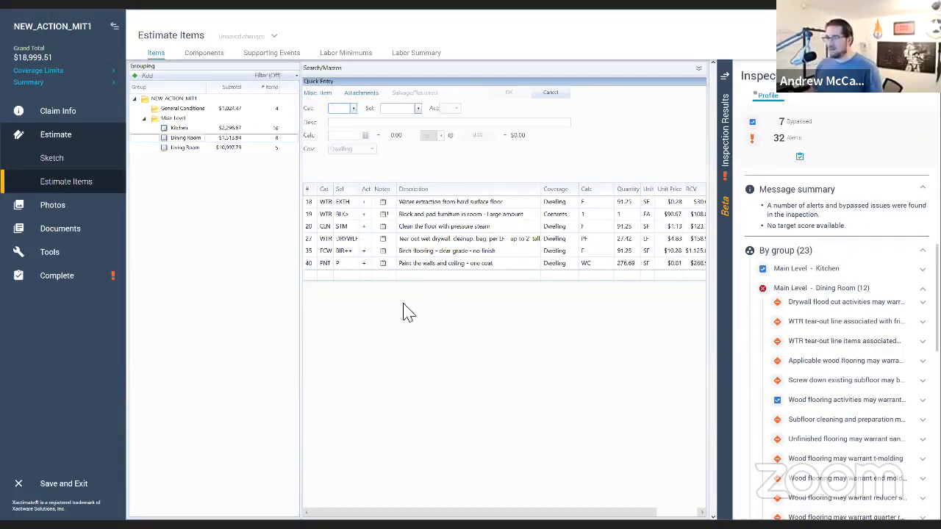
Step: Widen the line item grid slightly and recheck the Inspection Results list
left_click_drag(305, 126, 288, 125)
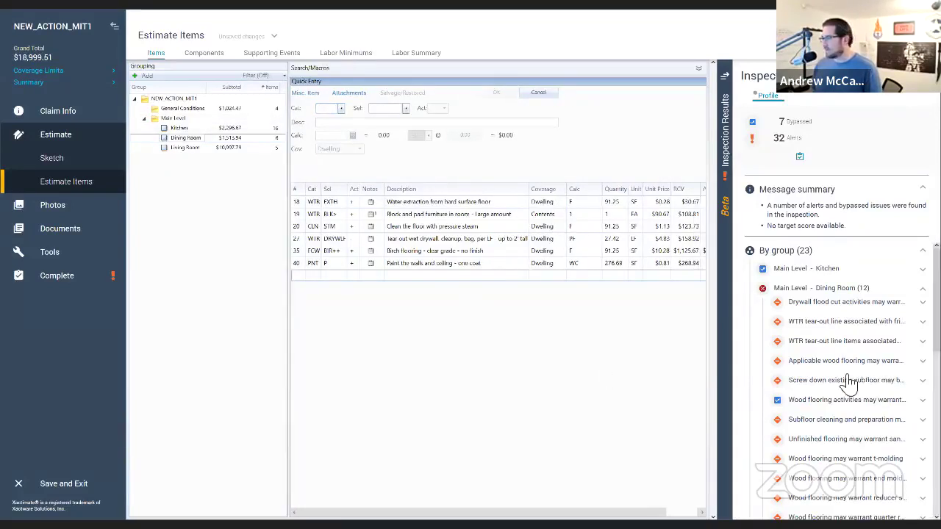
scroll(846, 385, "down", 5)
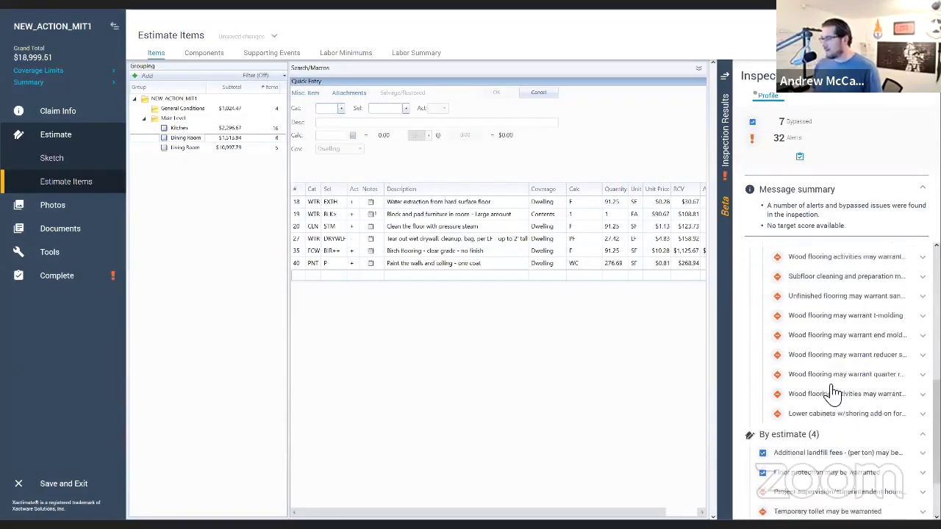
scroll(833, 393, "up", 5)
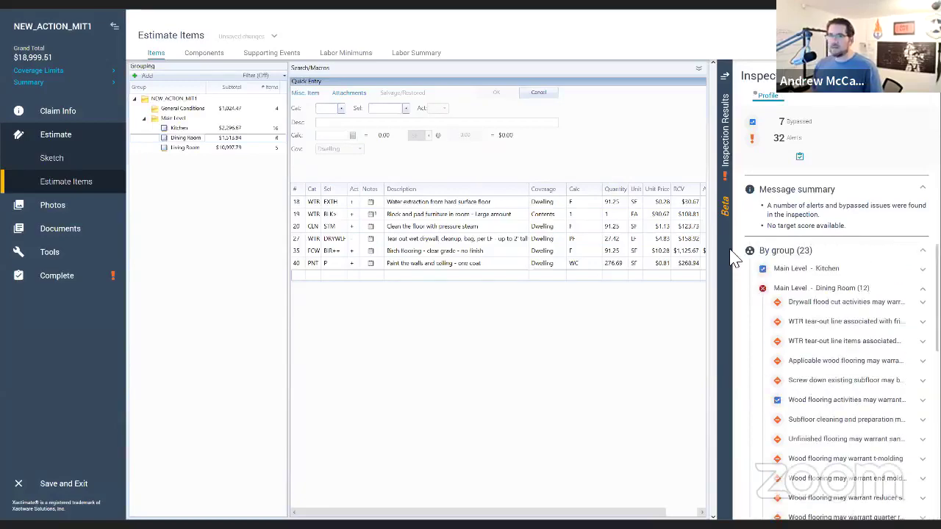